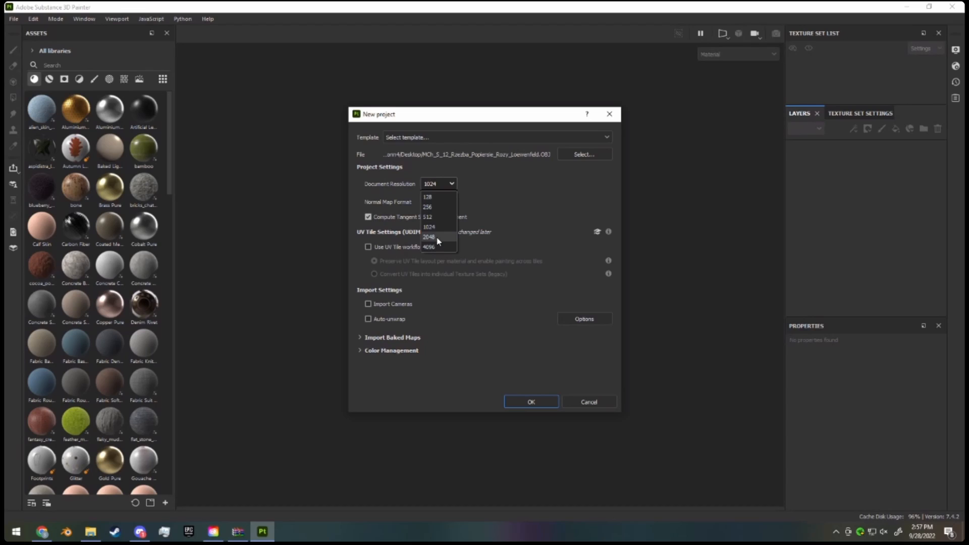
- Create the project from the chosen bust OBJ with a document resolution of 2048, keeping the DirectX normal map format
click(438, 238)
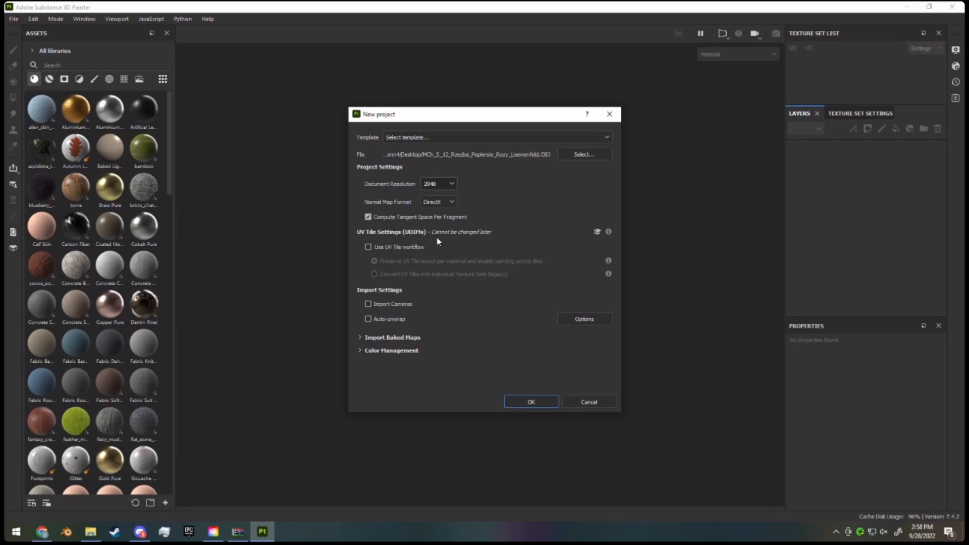
click(452, 201)
click(565, 217)
click(532, 402)
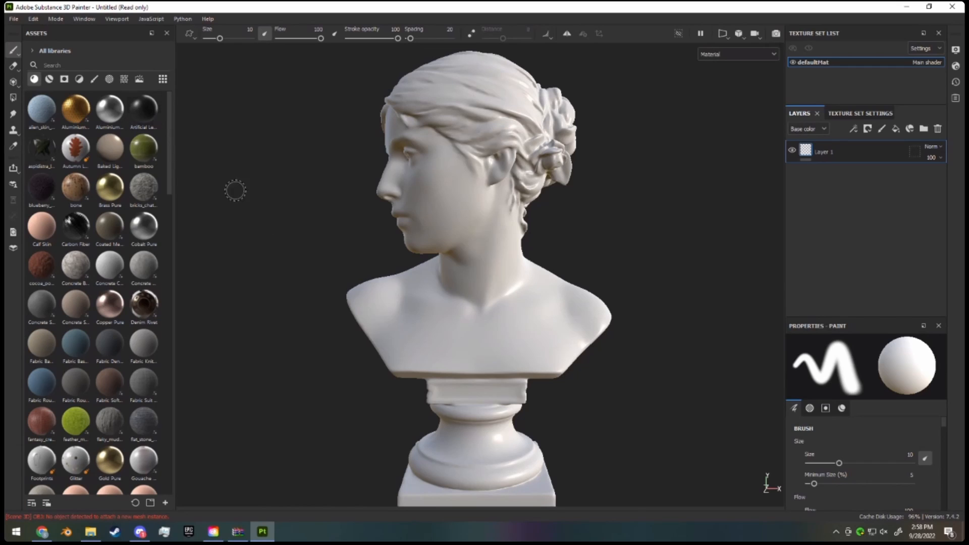
- Open the mesh map baking settings for the defaultMat texture set and choose an output size of 2048
scroll(434, 230, up, 5)
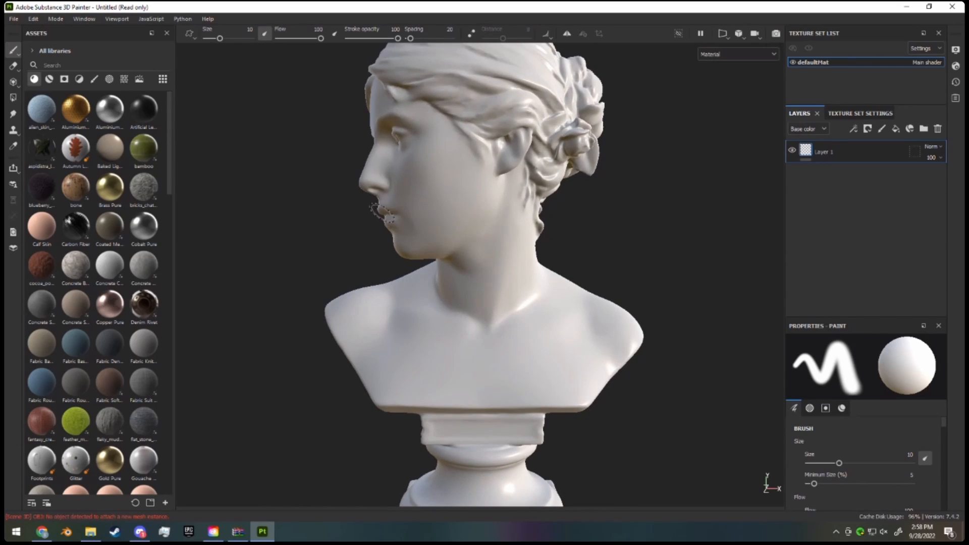
mouse_move(361, 204)
alt+mouse_down()
mouse_move(522, 232)
mouse_move(510, 229)
mouse_move(548, 223)
alt+mouse_up()
key(f)
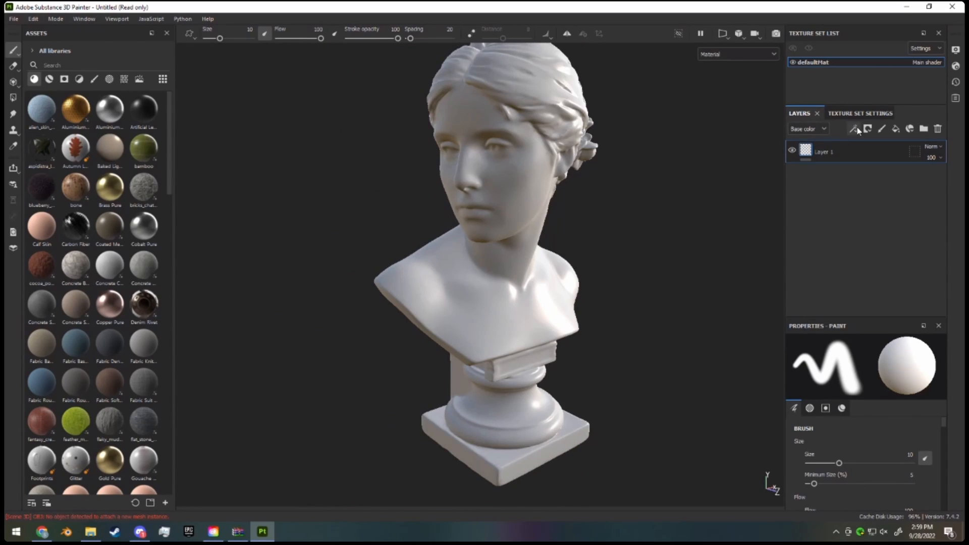
click(873, 114)
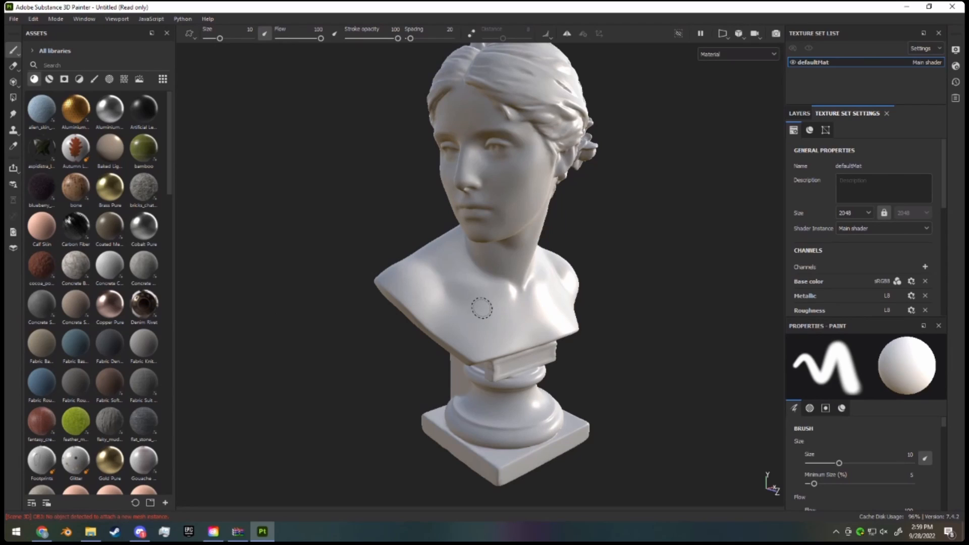
scroll(482, 308, down, 5)
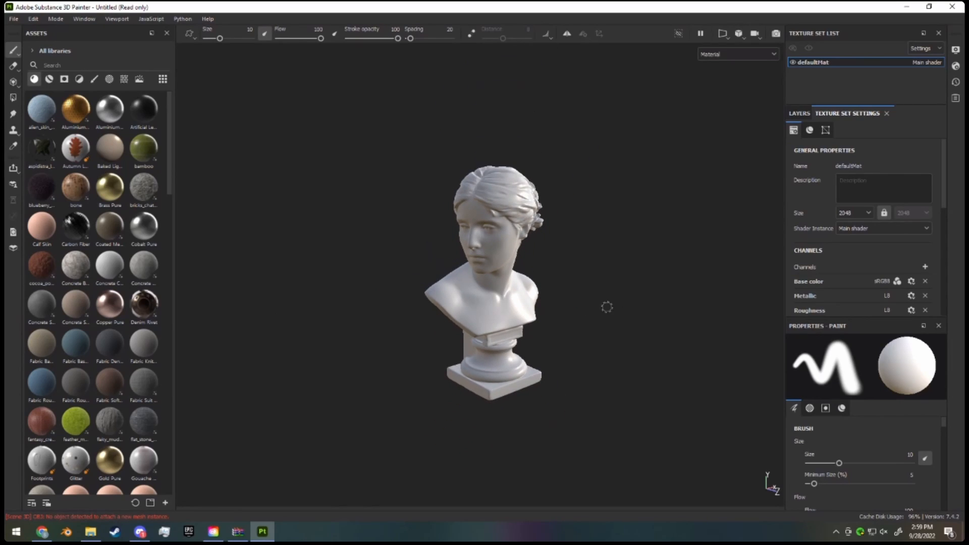
scroll(897, 208, down, 10)
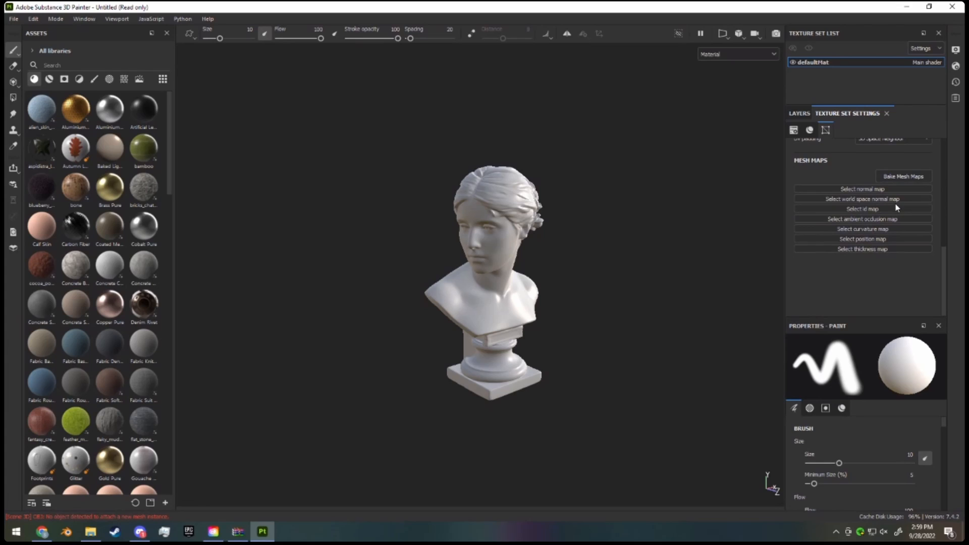
click(907, 179)
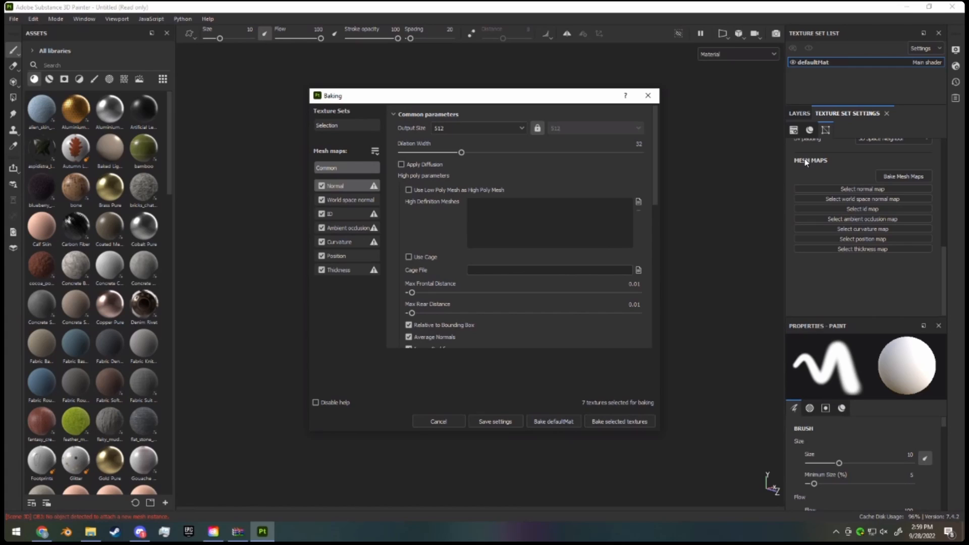
click(494, 128)
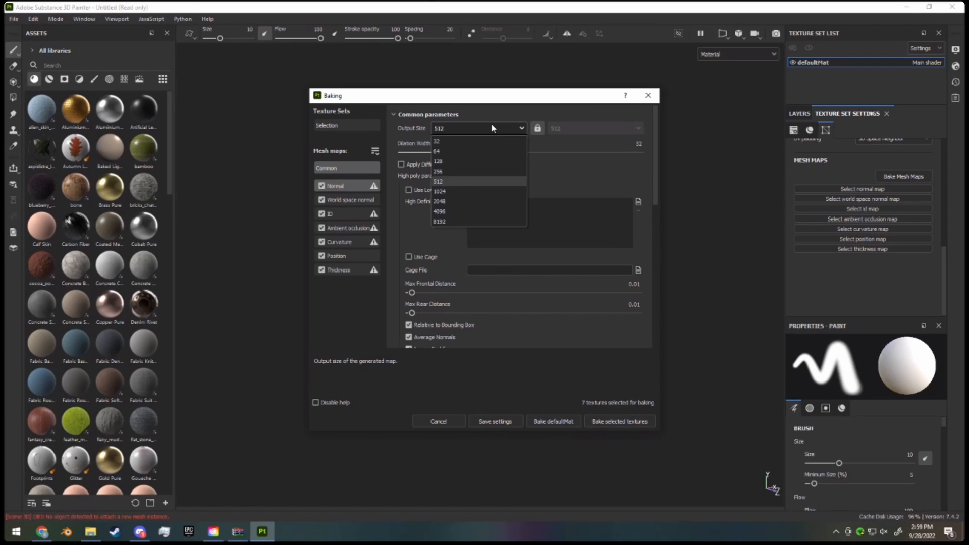
click(472, 201)
- Bake all seven mesh maps for defaultMat with the remaining baker parameters at their defaults
drag(549, 104, 440, 100)
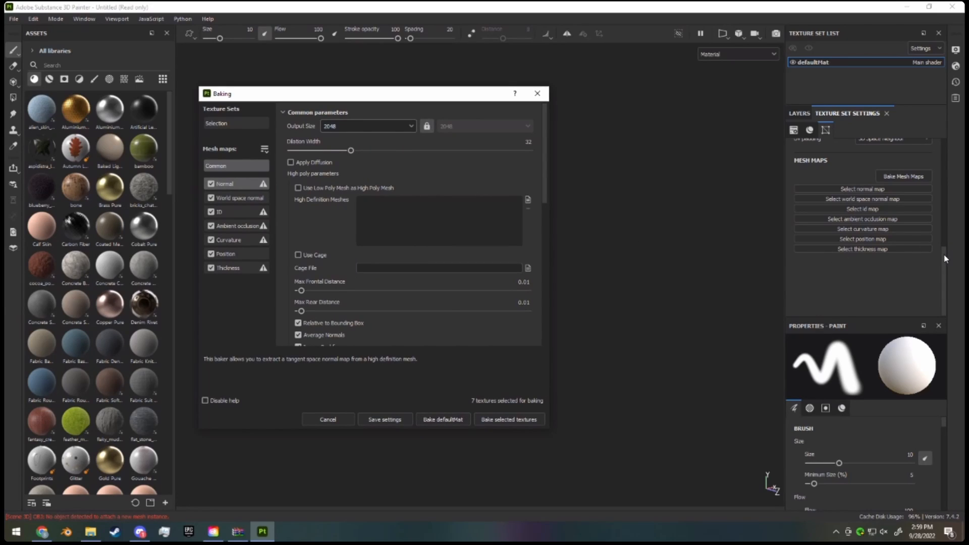
scroll(512, 247, down, 3)
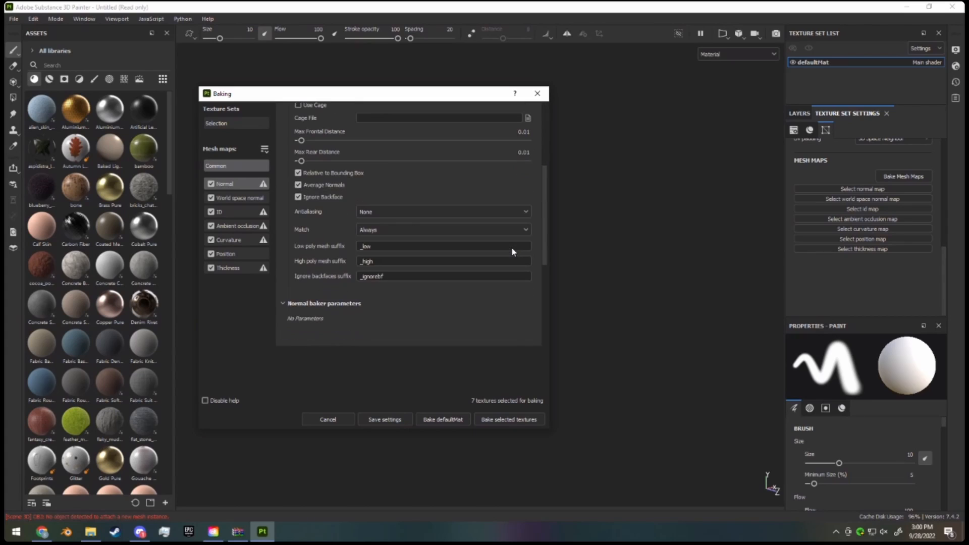
scroll(512, 248, up, 3)
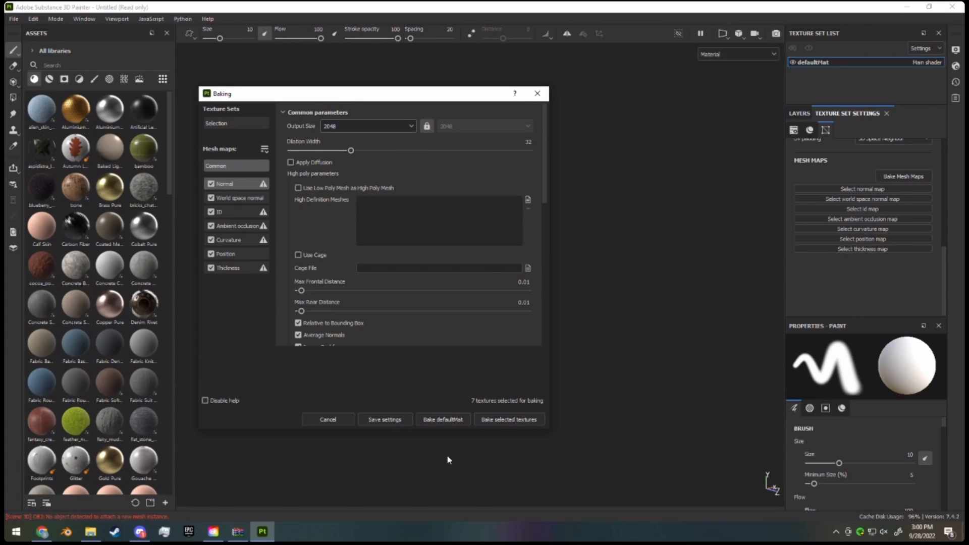
click(443, 421)
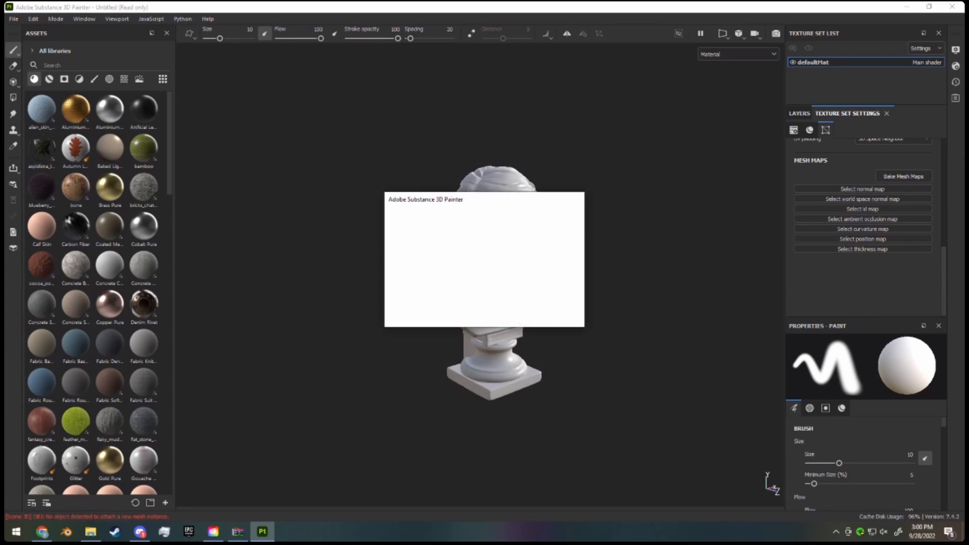
drag(543, 197, 805, 86)
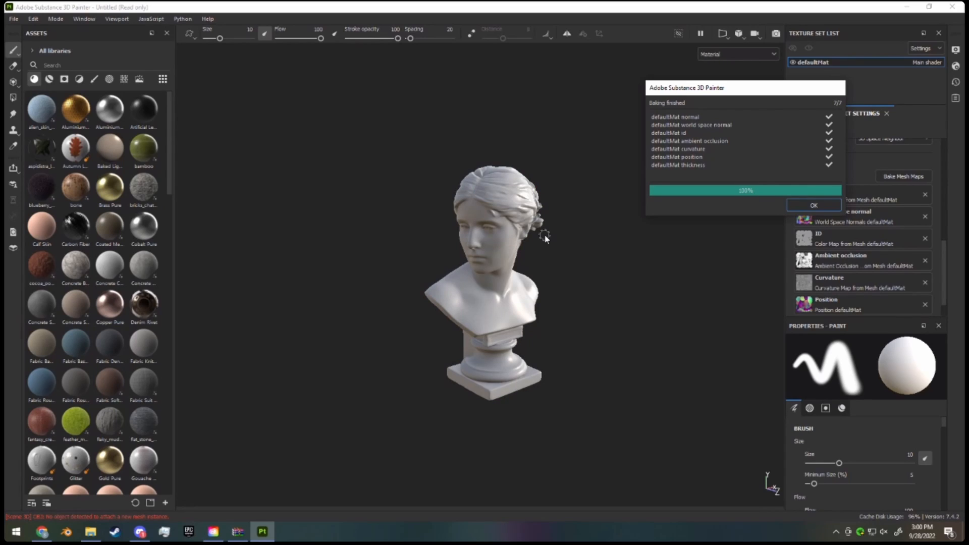
click(789, 205)
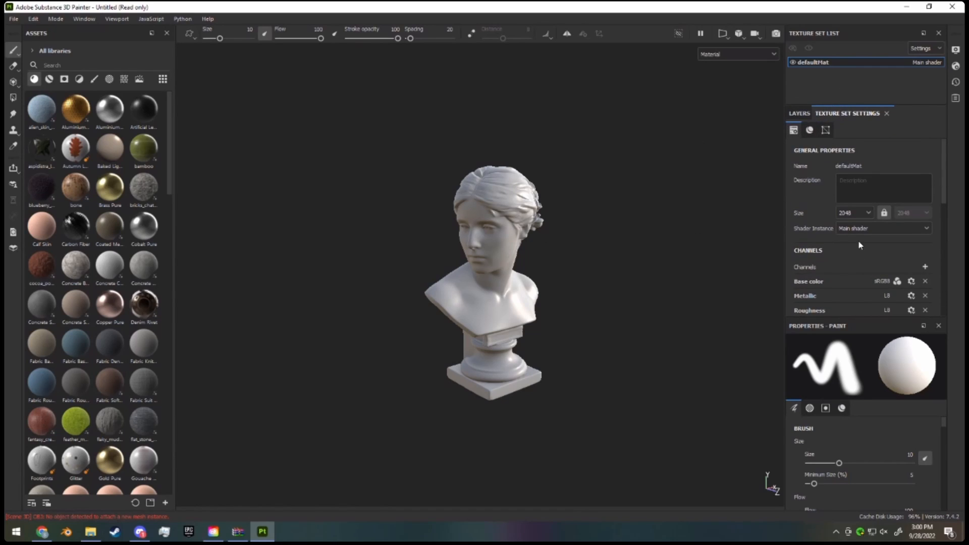
- Delete the empty Layer 1 from the layer stack
click(803, 113)
click(938, 129)
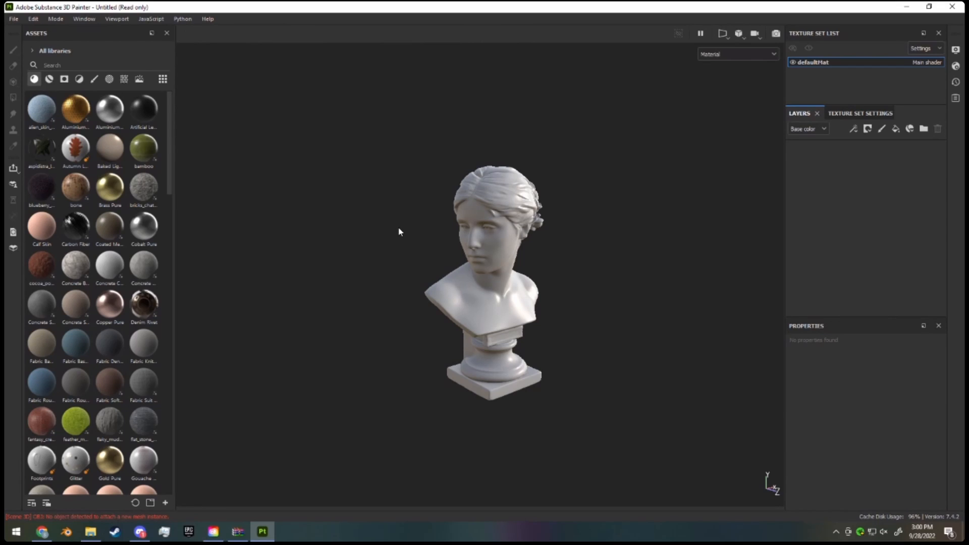
- Browse the materials and smart materials in the asset library for something to apply to the bust
scroll(131, 259, down, 3)
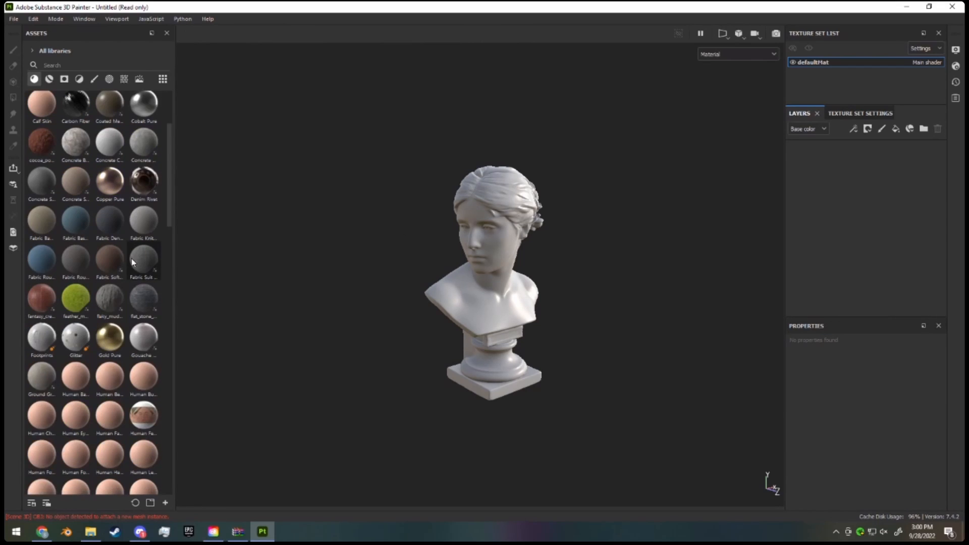
scroll(95, 304, down, 20)
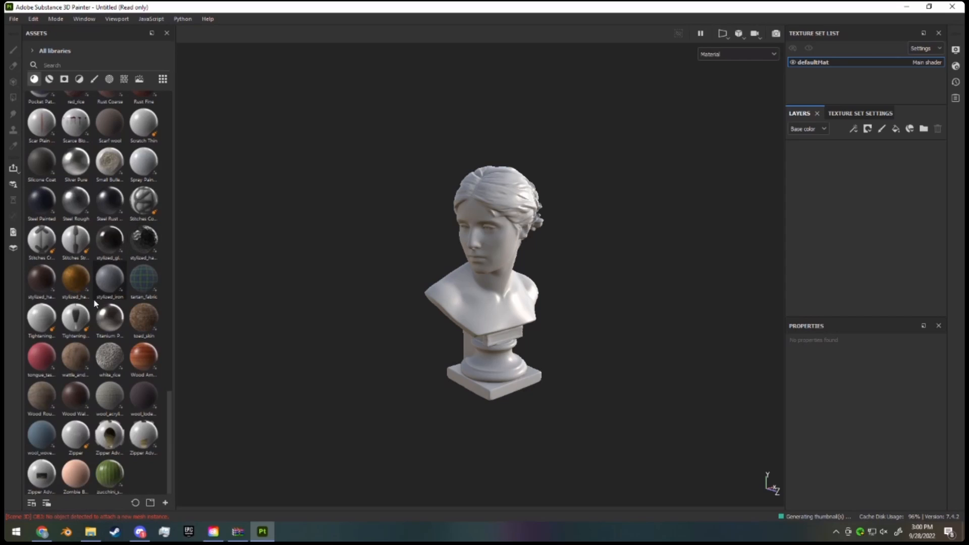
scroll(95, 304, up, 20)
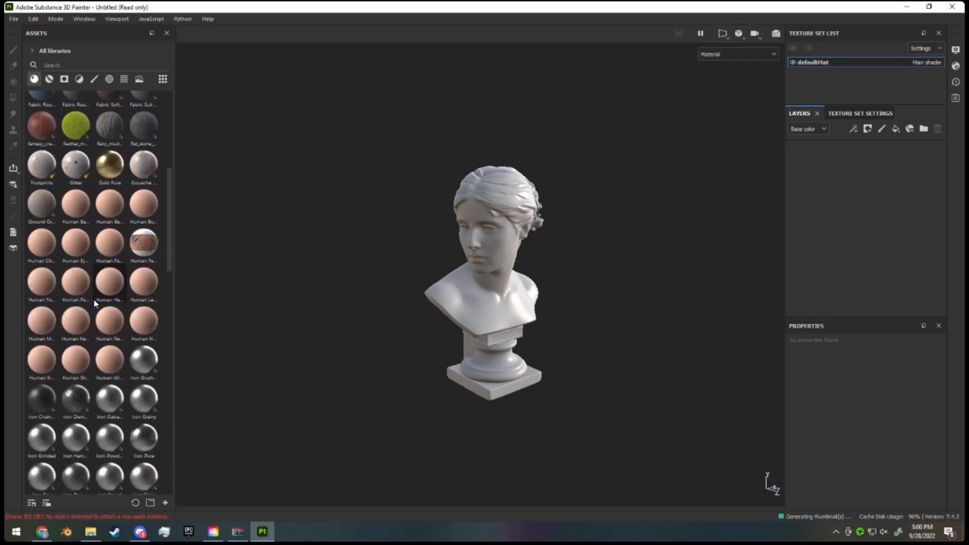
click(50, 80)
mouse_move(141, 241)
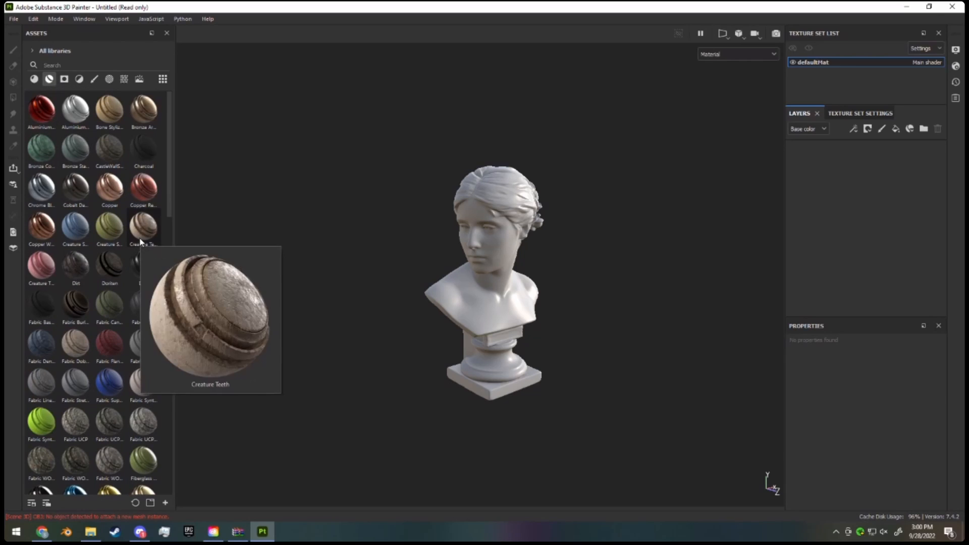
scroll(141, 242, down, 3)
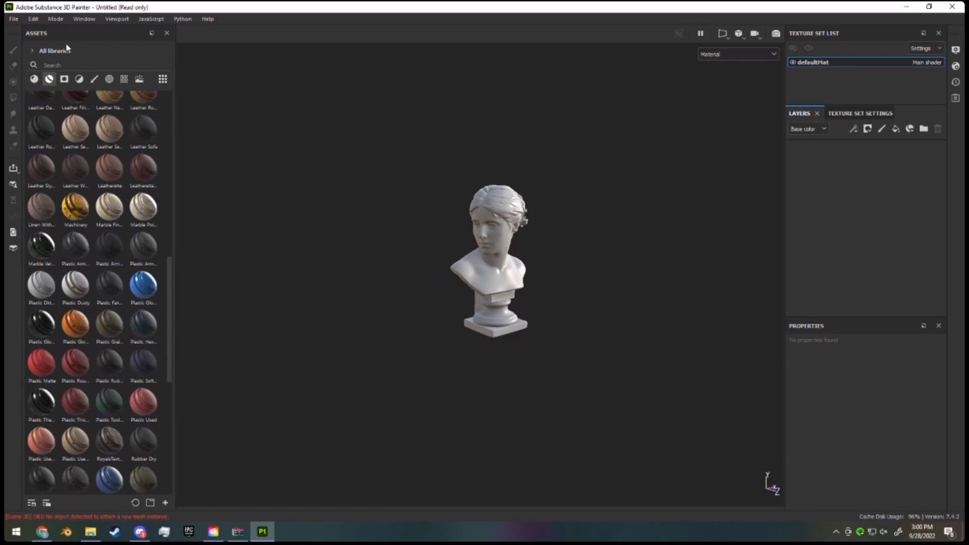
click(34, 79)
scroll(437, 235, up, 2)
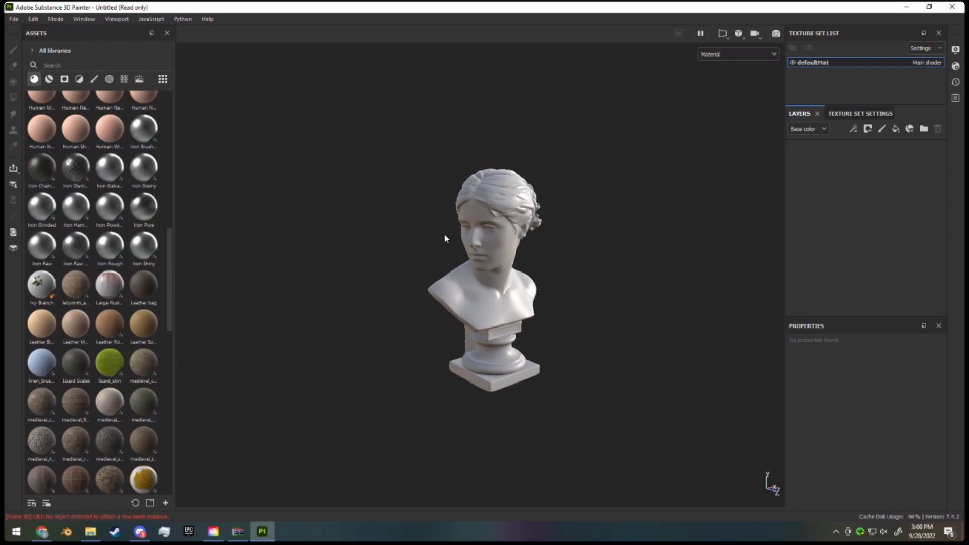
scroll(99, 350, down, 3)
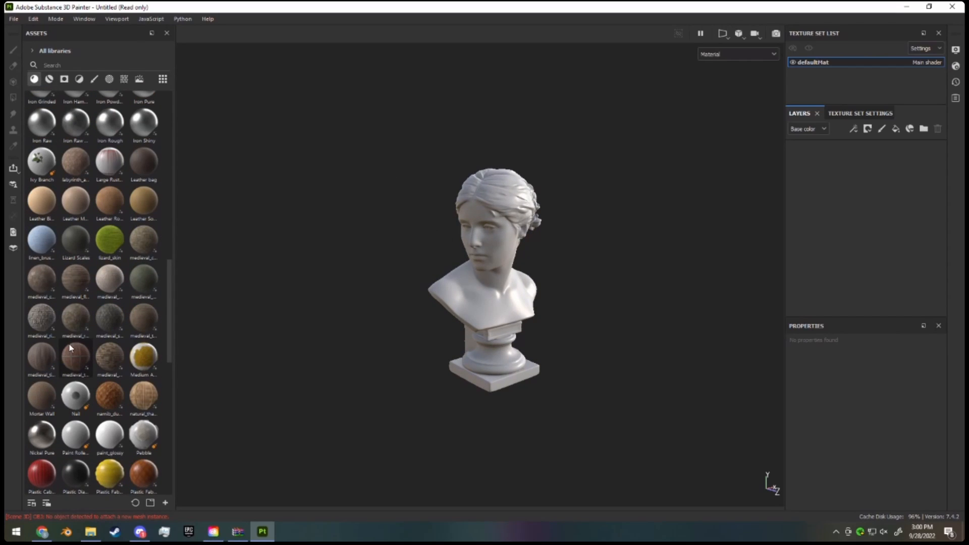
scroll(83, 312, up, 15)
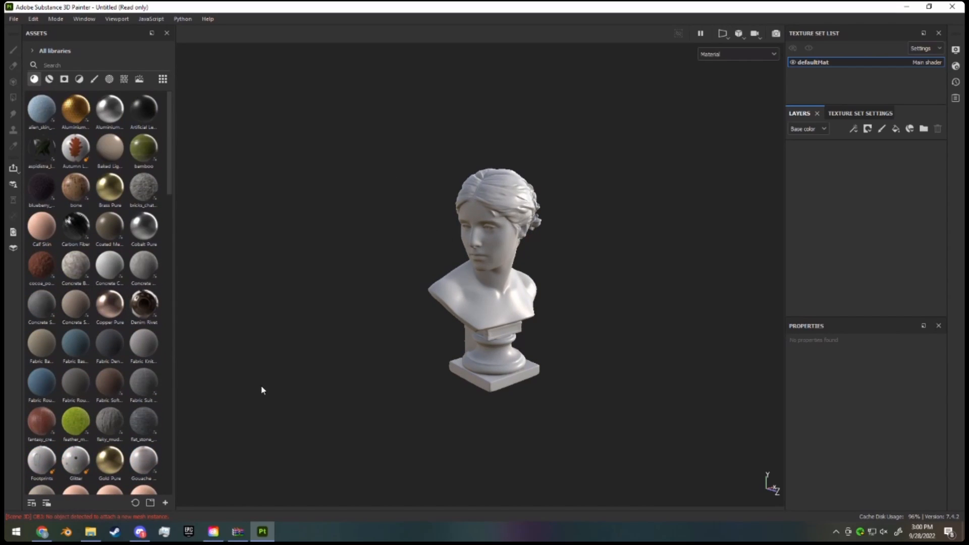
- Add the Aluminium Insulator material to the layer stack as a fill layer covering the bust
drag(68, 104, 881, 187)
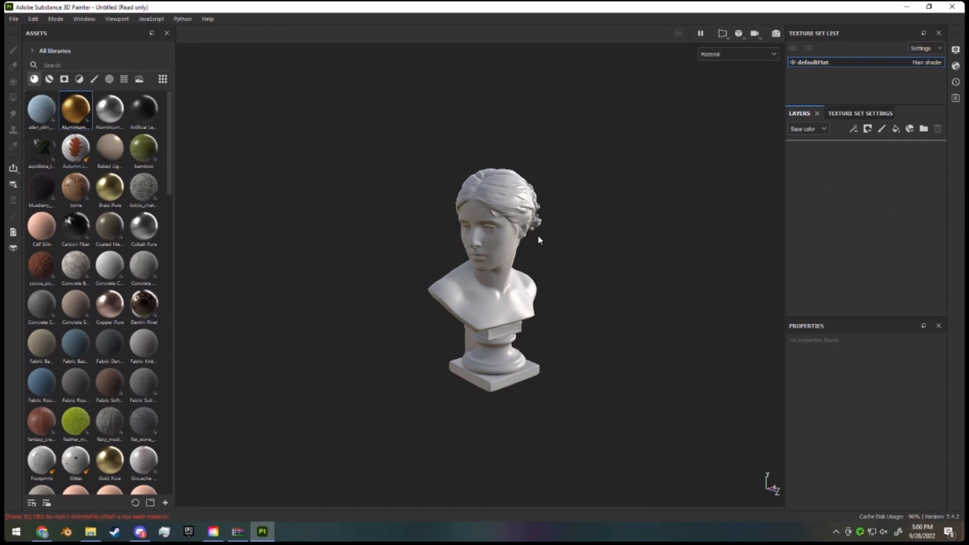
scroll(545, 239, up, 5)
scroll(545, 238, up, 2)
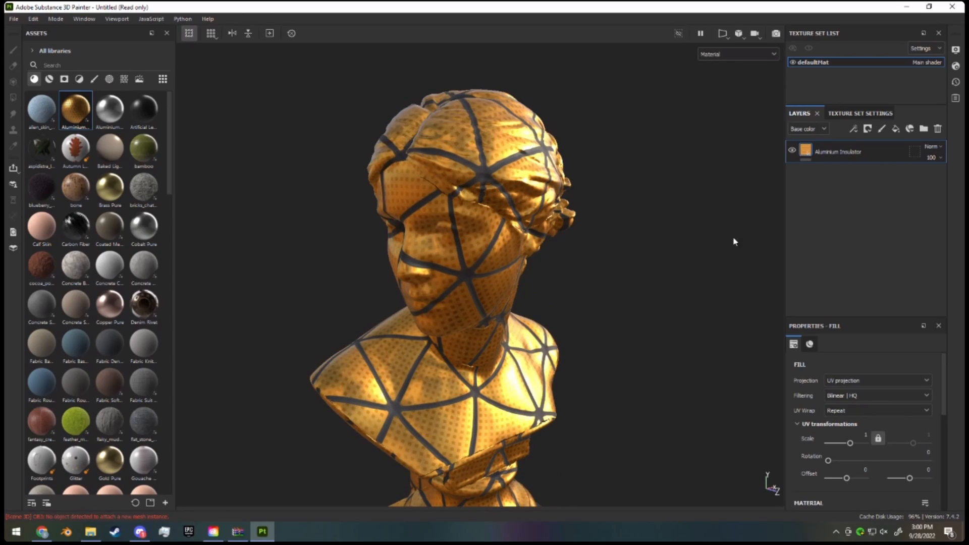
- Change the Aluminium Insulator layer's Color parameter to a saturated blue-violet and adjust its Roughness Border
scroll(851, 380, down, 1)
scroll(851, 379, down, 5)
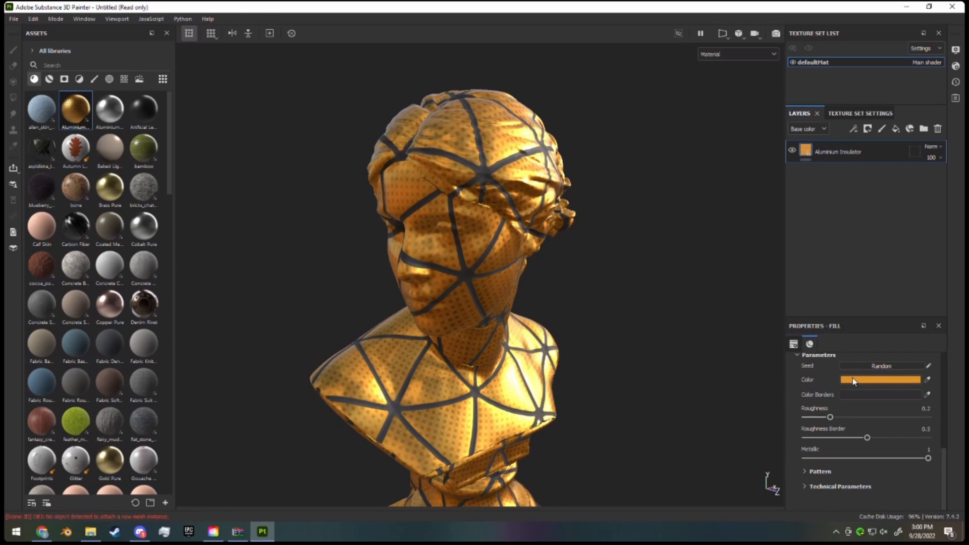
click(853, 380)
drag(772, 379, 752, 357)
click(842, 385)
drag(842, 385, 841, 376)
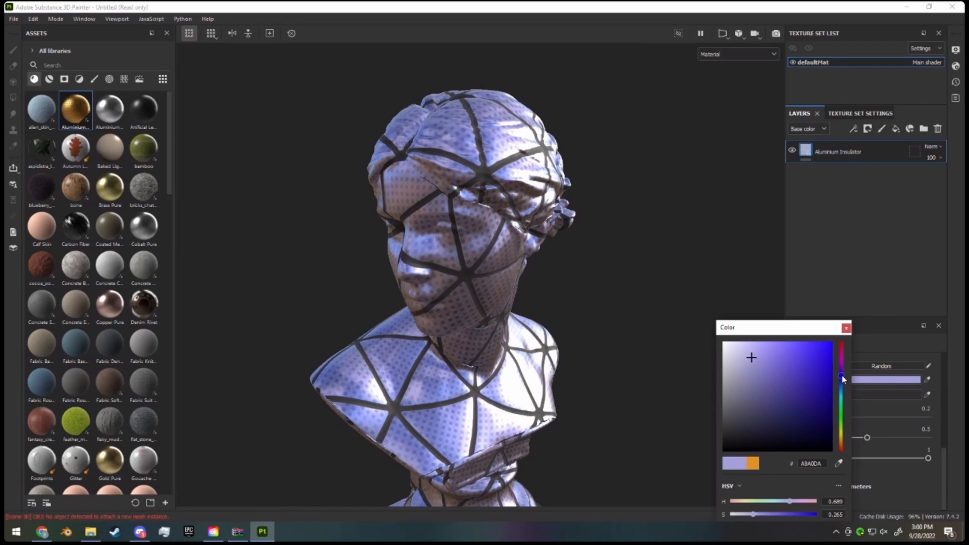
drag(786, 360, 793, 365)
click(847, 329)
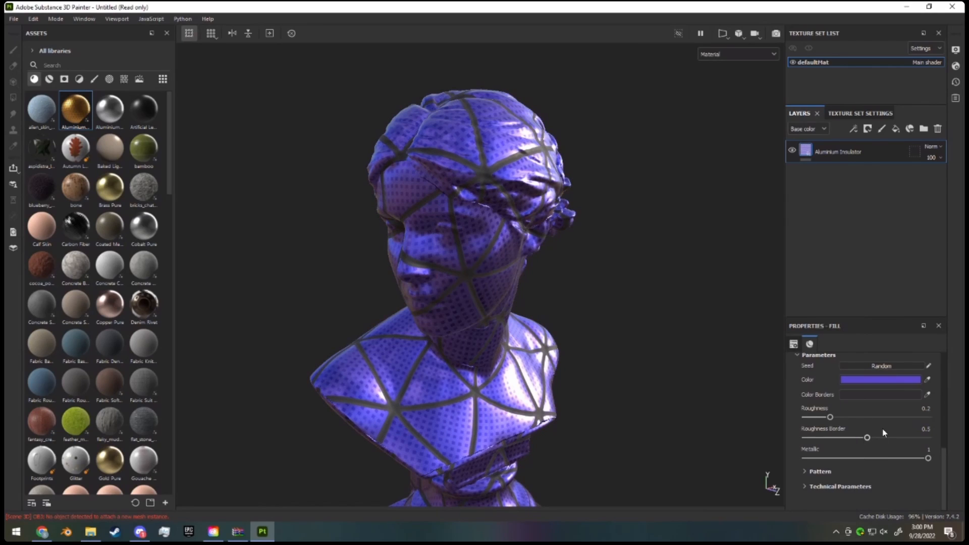
drag(868, 437, 806, 437)
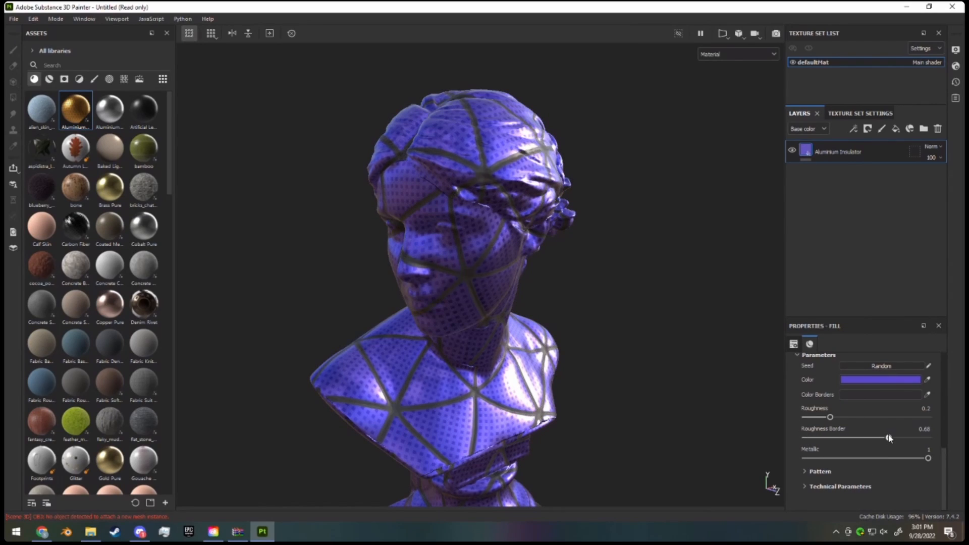
- Set the fill layer's UV scale to 2.53 and its rotation to 104.4, and inspect the pattern on the bust
scroll(853, 447, up, 5)
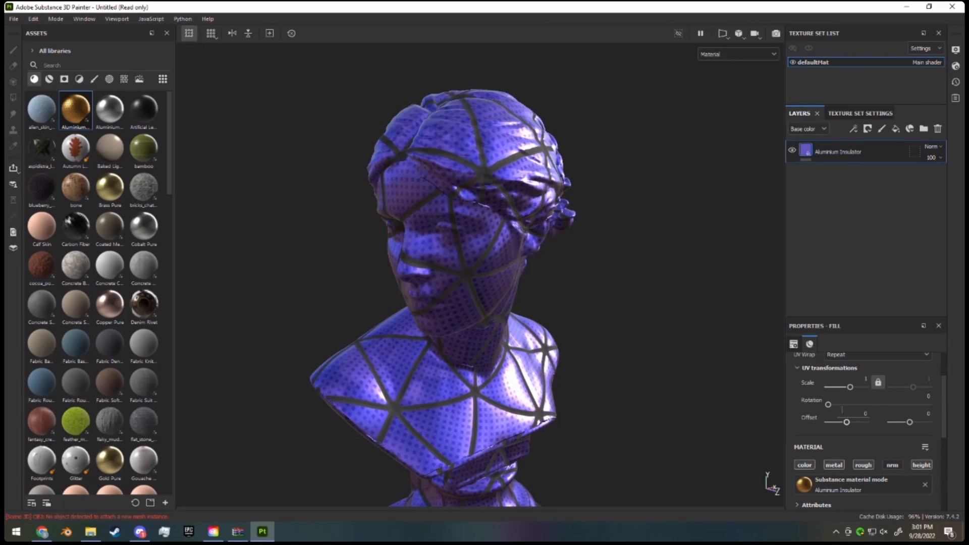
drag(829, 404, 852, 387)
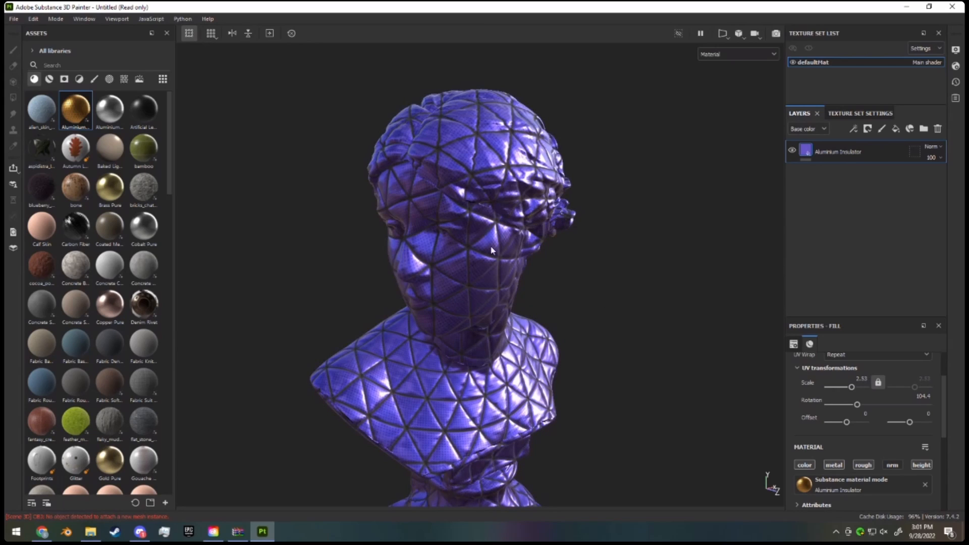
alt+drag(511, 230, 612, 282)
scroll(558, 275, up, 5)
scroll(635, 278, down, 4)
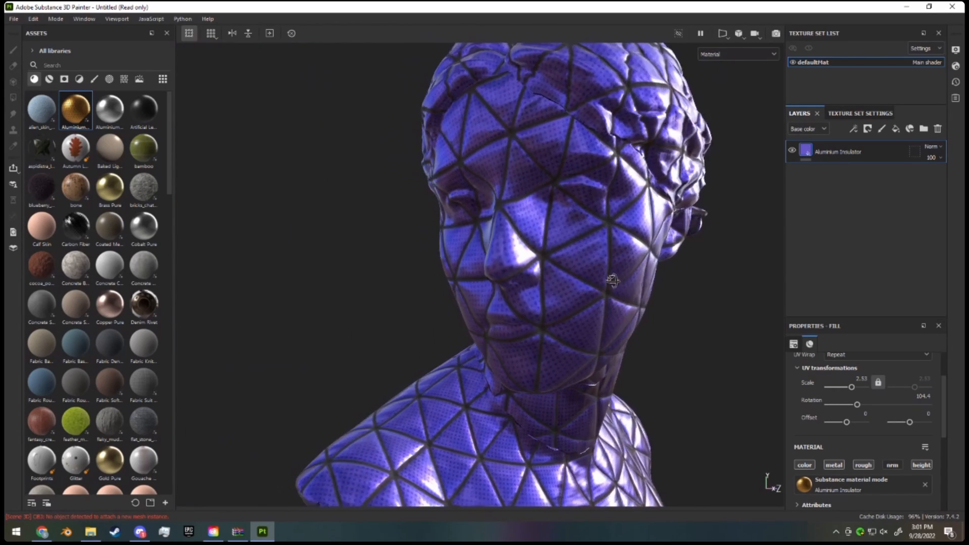
scroll(613, 281, down, 2)
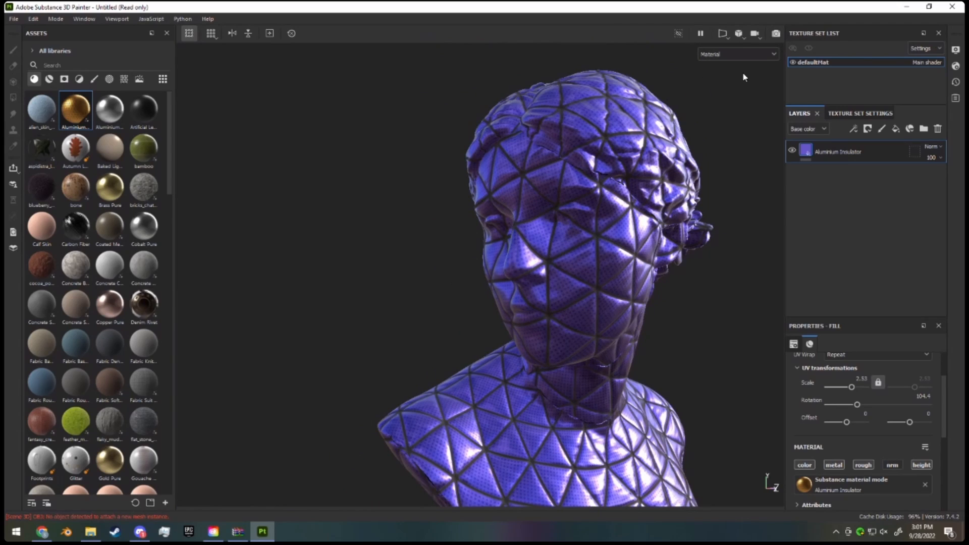
- Display the bust's Base color, Metallic and Roughness channels one after another in the viewport
click(739, 54)
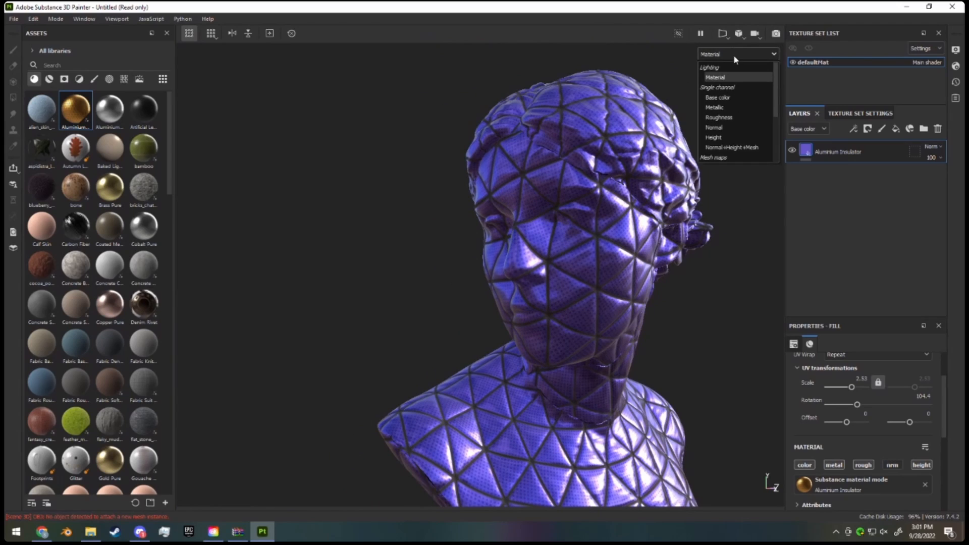
click(756, 103)
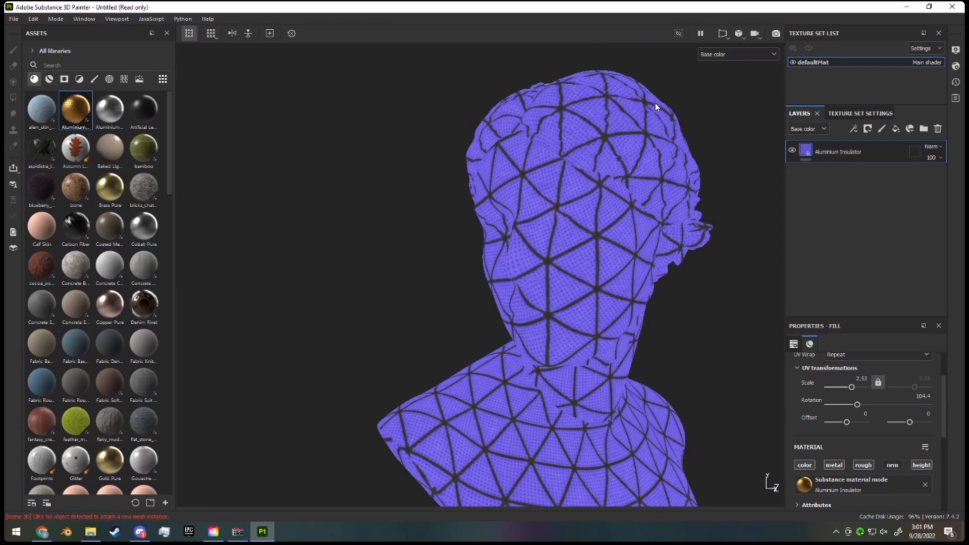
alt+drag(666, 122, 562, 115)
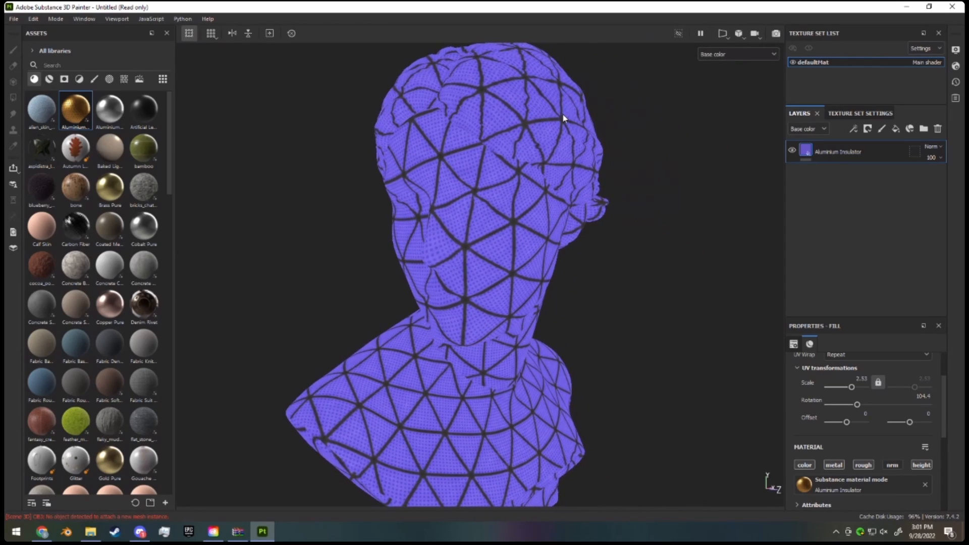
click(737, 55)
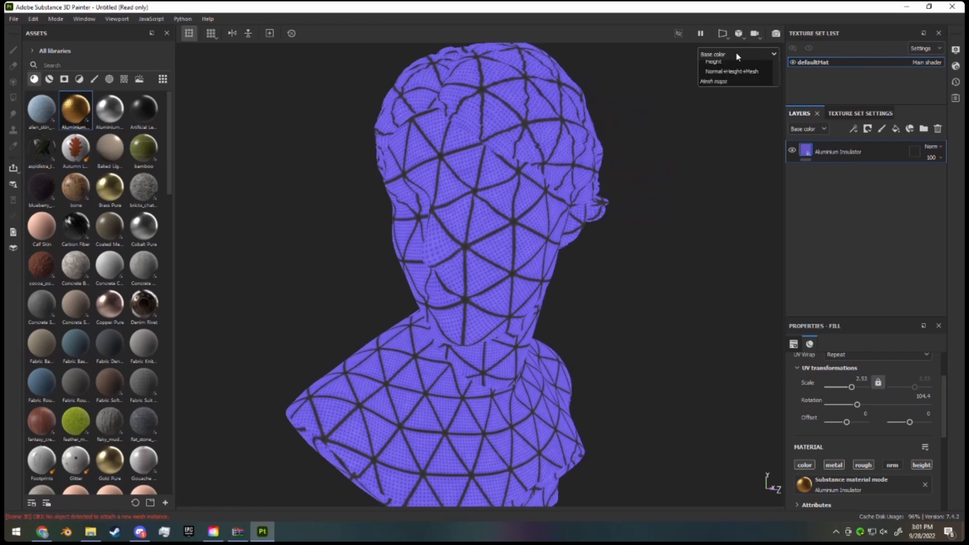
click(734, 108)
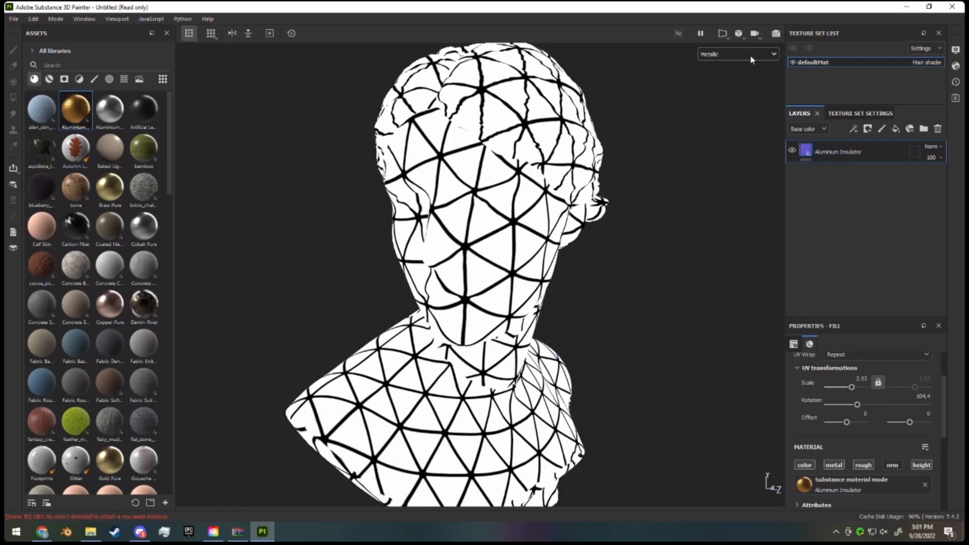
click(752, 54)
click(745, 118)
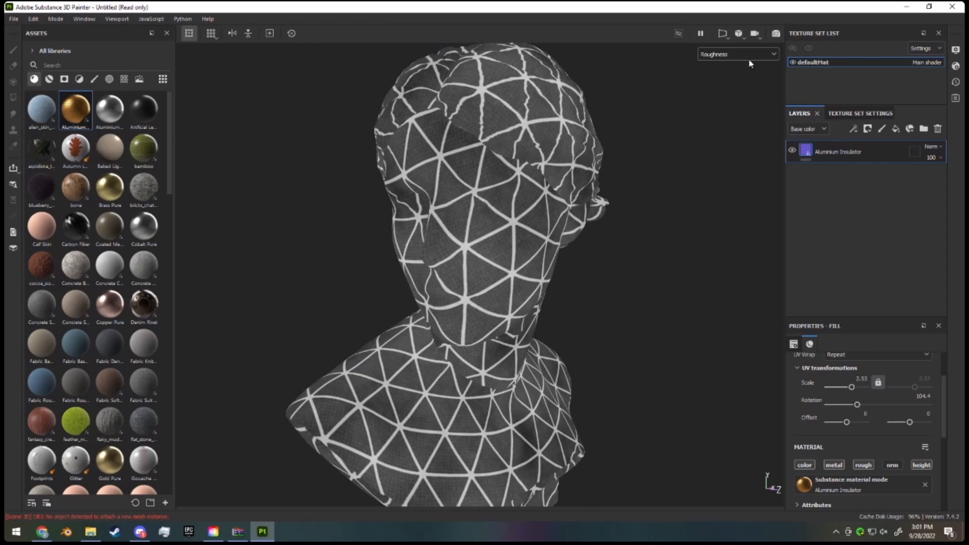
- Display the bust's Normal and Height channels individually in the viewport
click(750, 56)
click(733, 128)
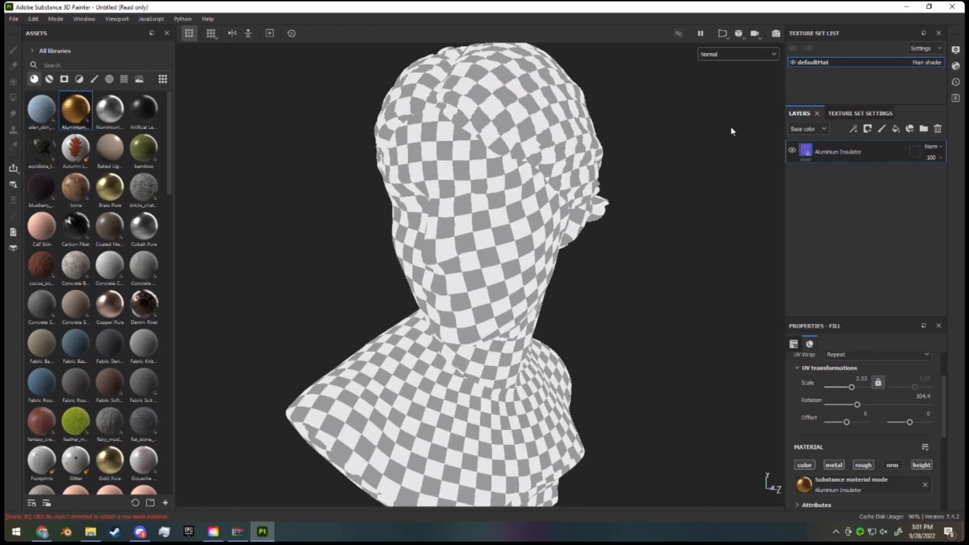
click(566, 141)
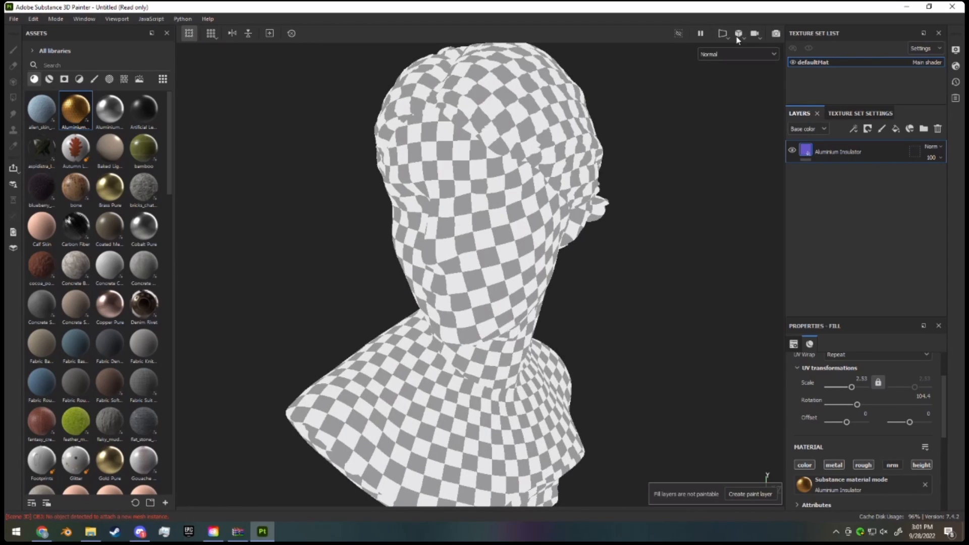
alt+drag(636, 91, 613, 98)
click(745, 58)
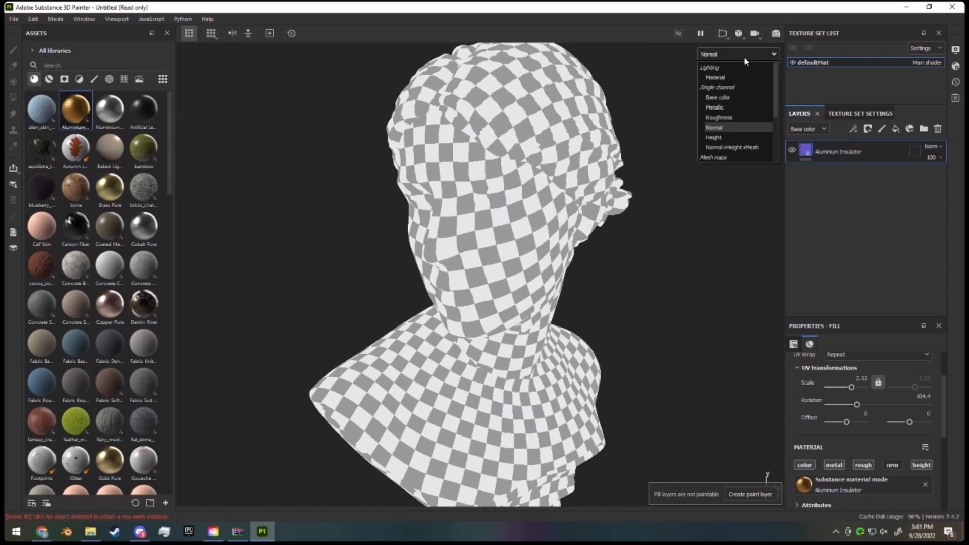
click(751, 139)
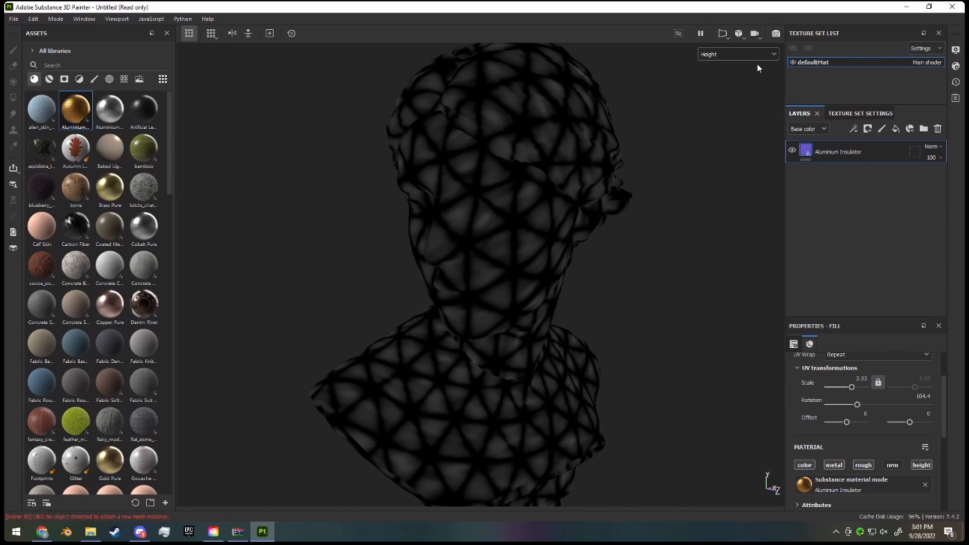
- Display the combined Normal+Height+Mesh channel and examine the bust's surface relief from several angles
click(756, 53)
click(752, 146)
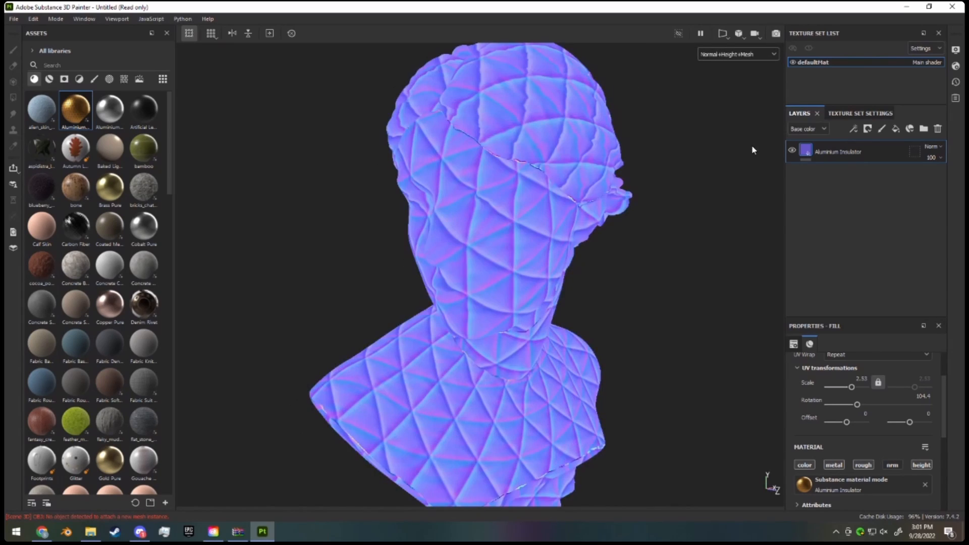
scroll(624, 137, up, 2)
alt+drag(624, 137, 645, 134)
alt+middle_drag(603, 168, 660, 142)
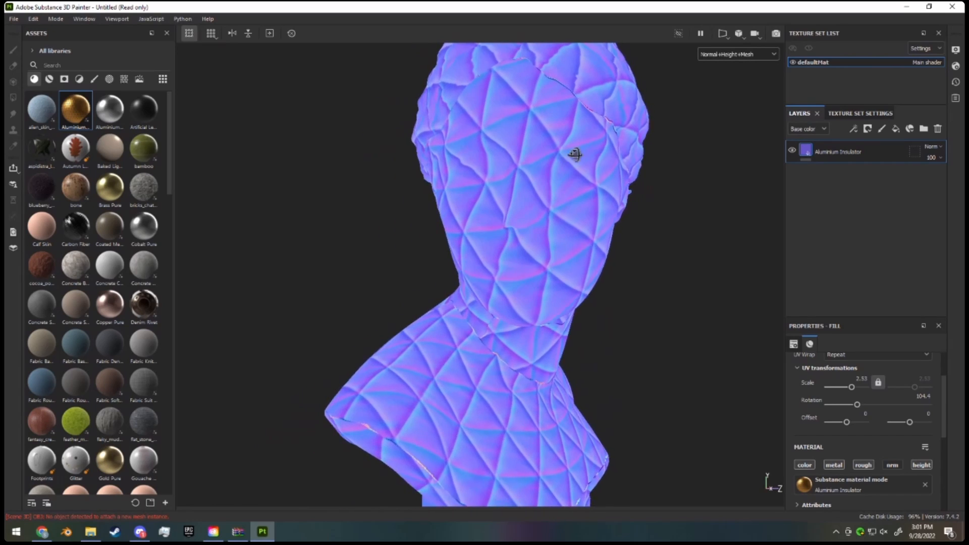
alt+drag(576, 153, 519, 156)
scroll(590, 174, up, 3)
scroll(591, 171, down, 5)
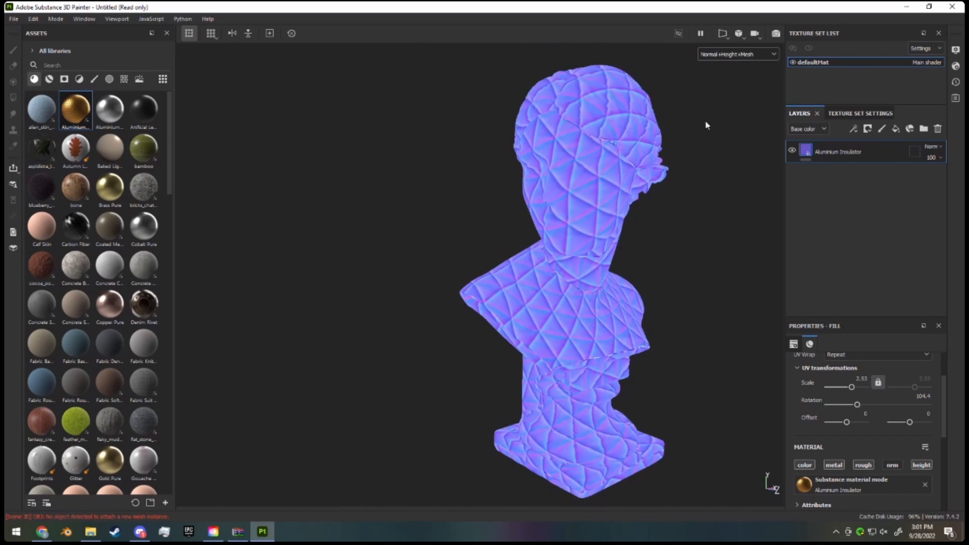
- Return the viewport to the lit Material display and delete the Aluminium Insulator layer from the stack
click(724, 55)
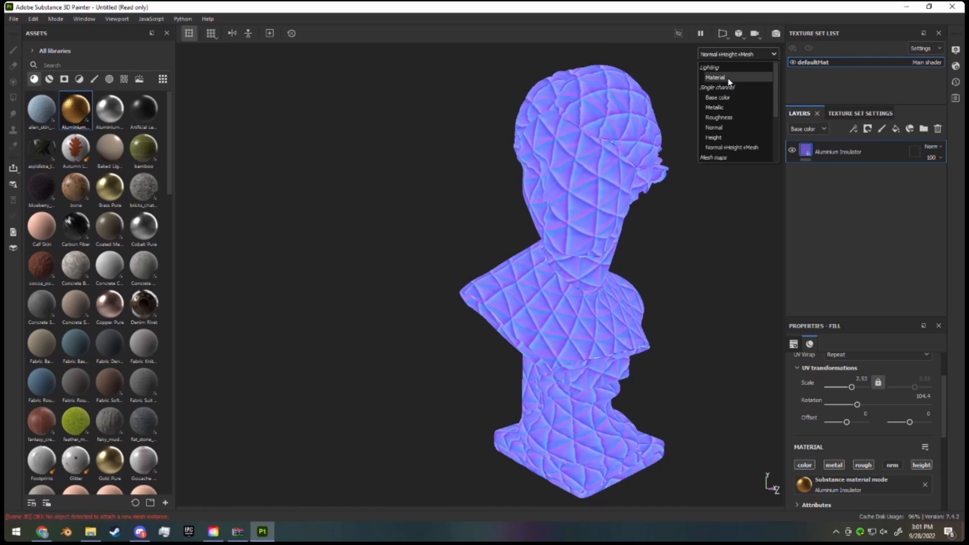
click(728, 78)
alt+drag(611, 130, 606, 205)
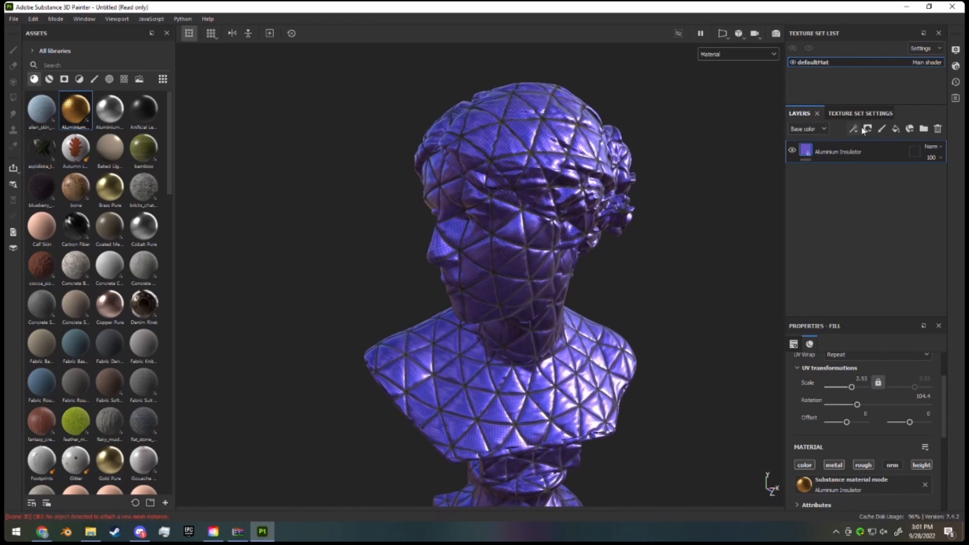
click(939, 130)
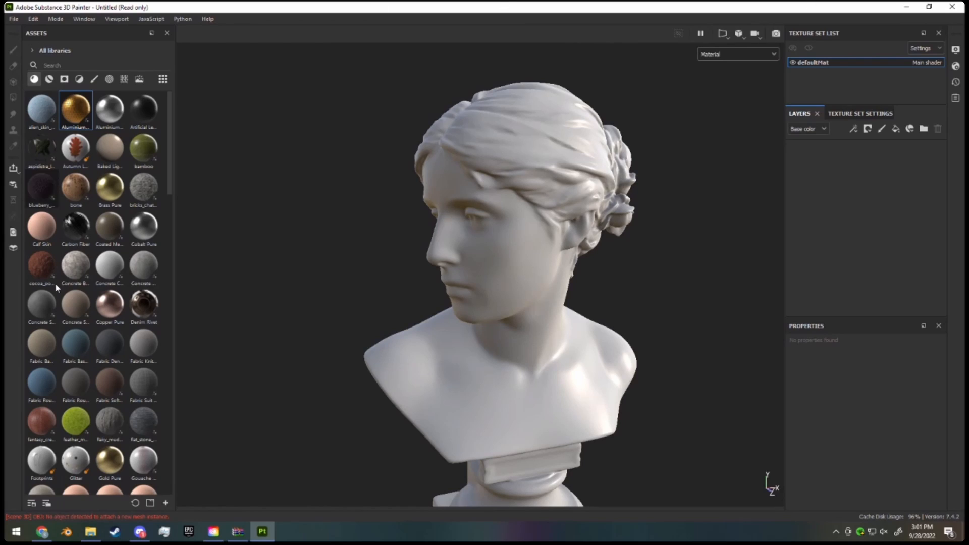
- Browse the smart materials and materials in the asset library, previewing candidates for the bare bust
click(52, 78)
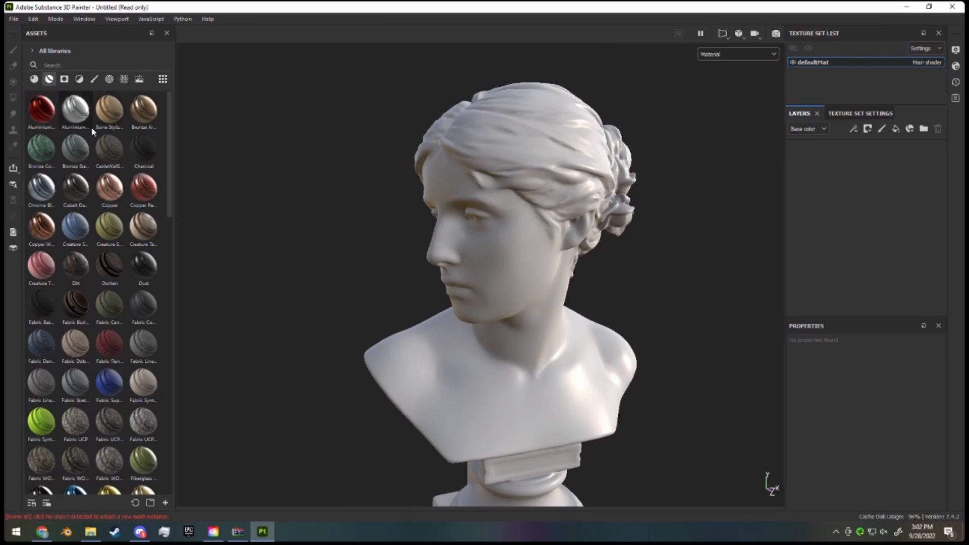
click(34, 79)
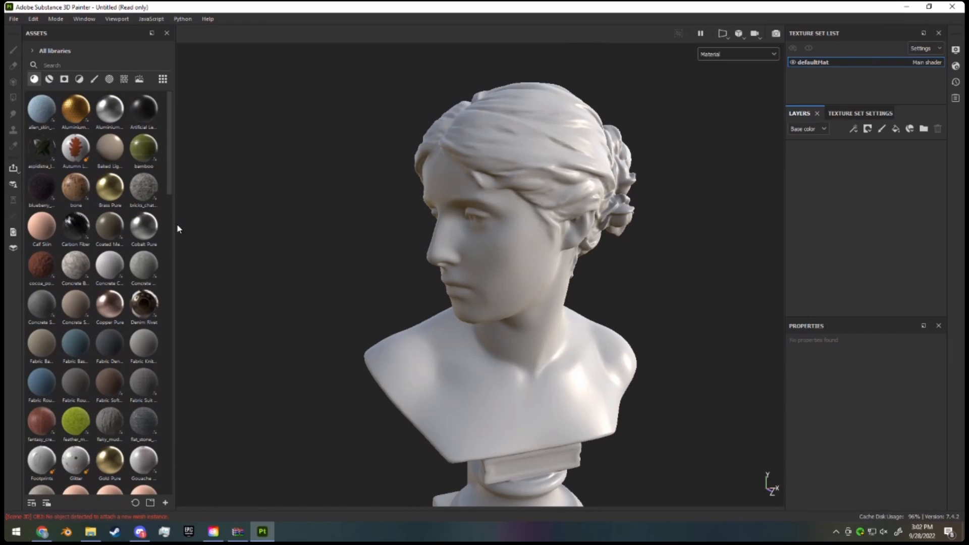
scroll(145, 257, down, 3)
scroll(144, 260, up, 3)
scroll(134, 291, down, 3)
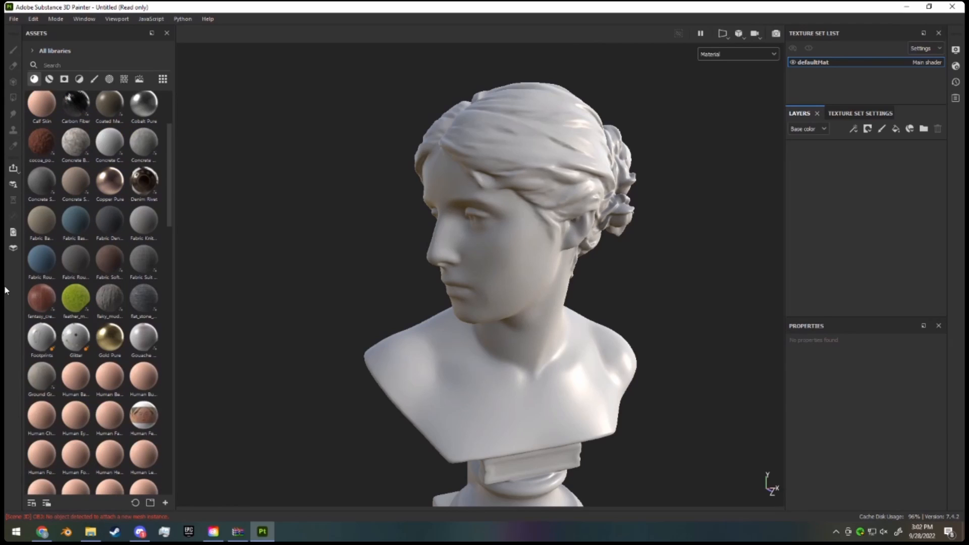
scroll(52, 305, down, 3)
scroll(71, 304, up, 6)
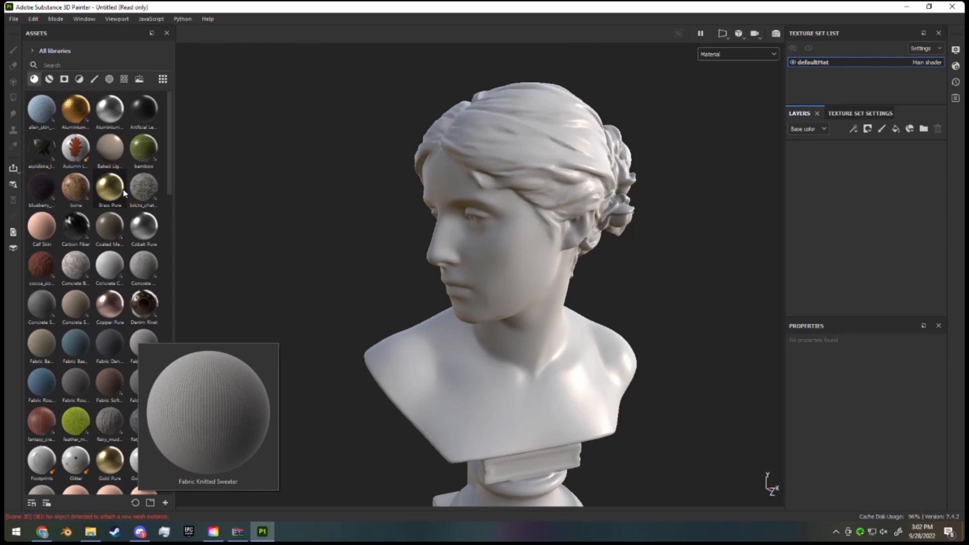
mouse_move(159, 194)
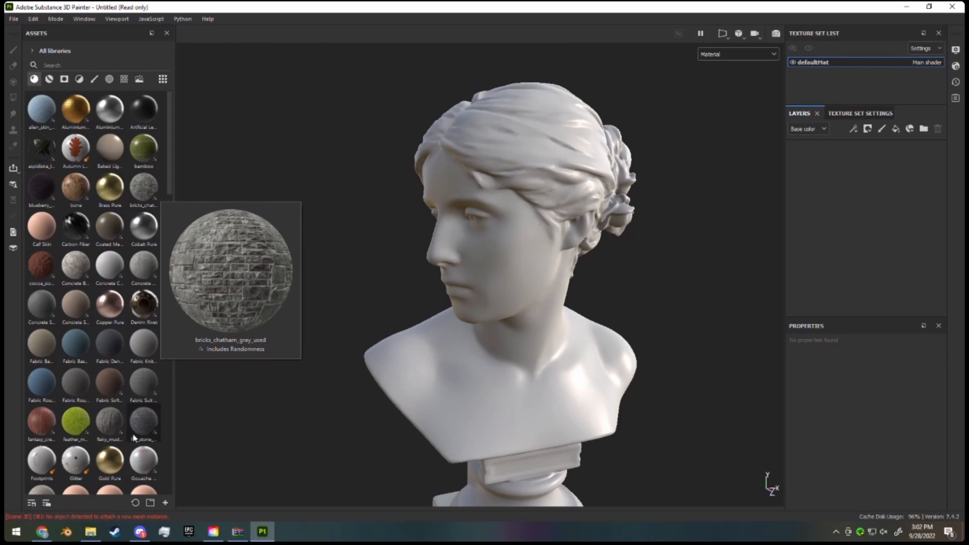
mouse_move(123, 476)
mouse_move(87, 472)
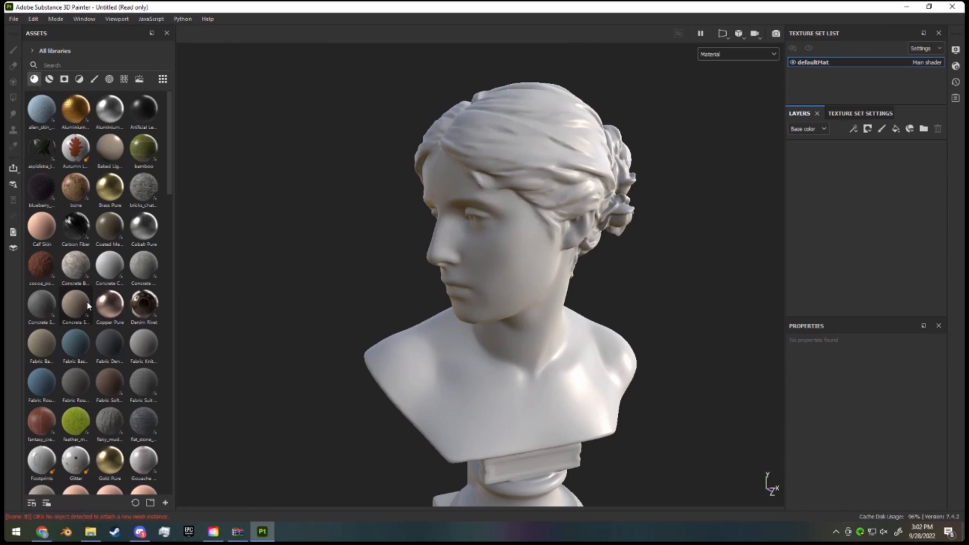
- Add the Wood American Cherry material as a fill layer and check it on the bust under rotated environment lighting
scroll(140, 302, down, 10)
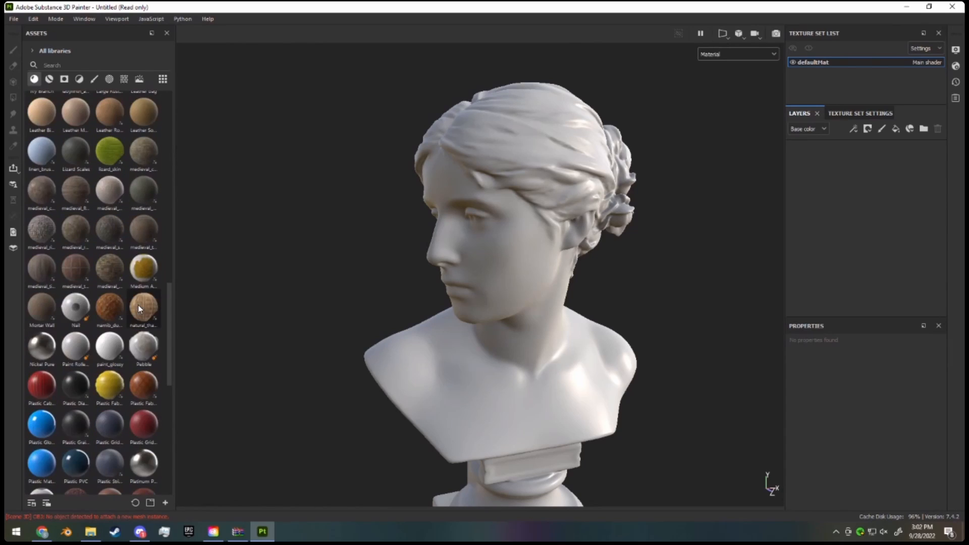
scroll(140, 309, down, 10)
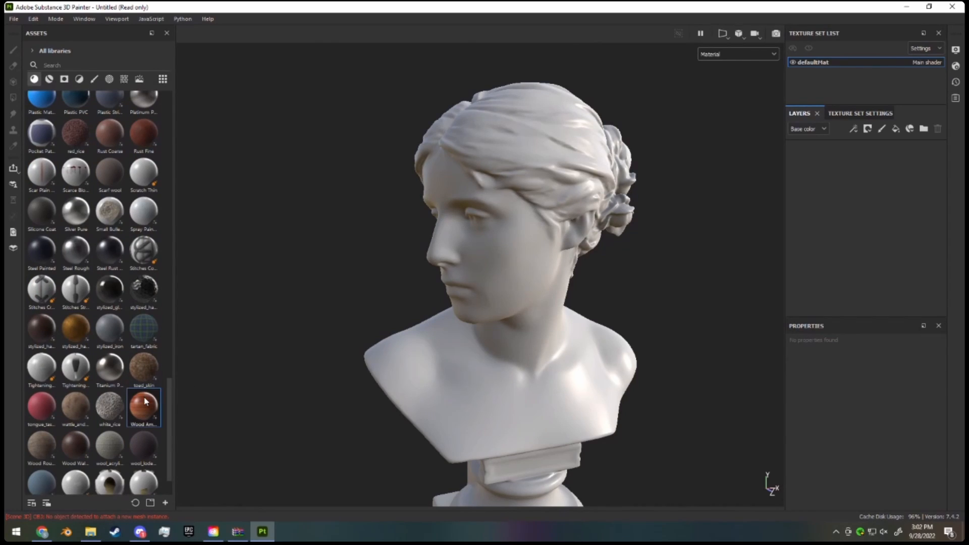
drag(145, 402, 894, 196)
alt+drag(580, 203, 567, 231)
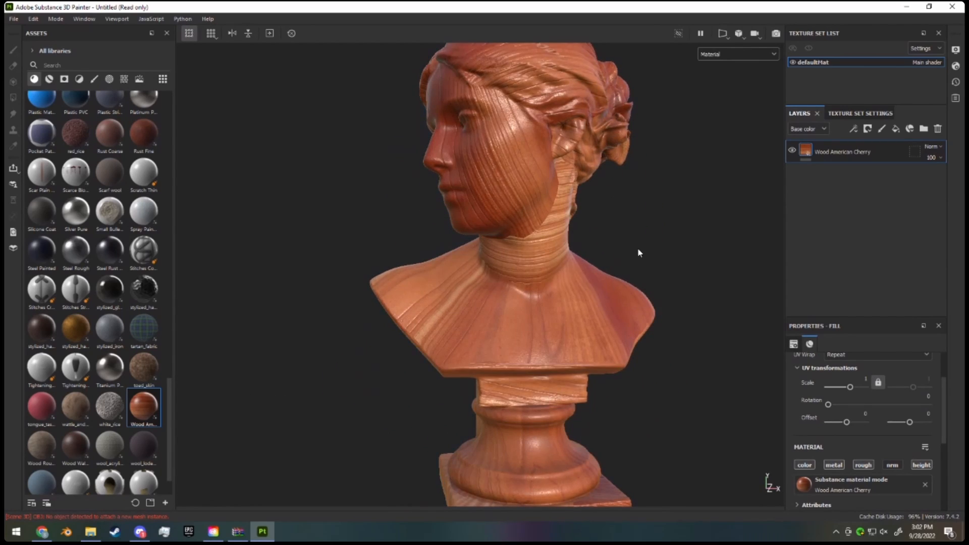
scroll(639, 250, up, 5)
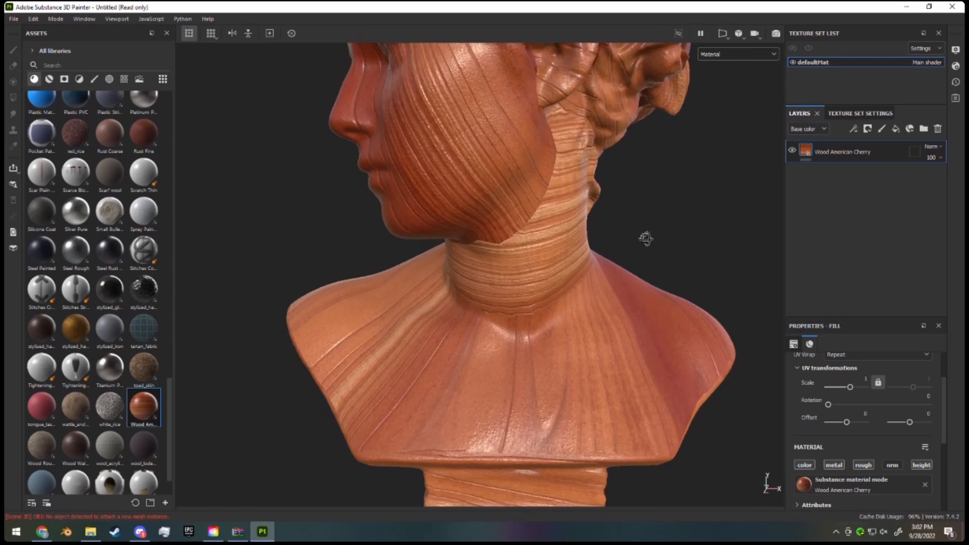
alt+drag(646, 238, 568, 294)
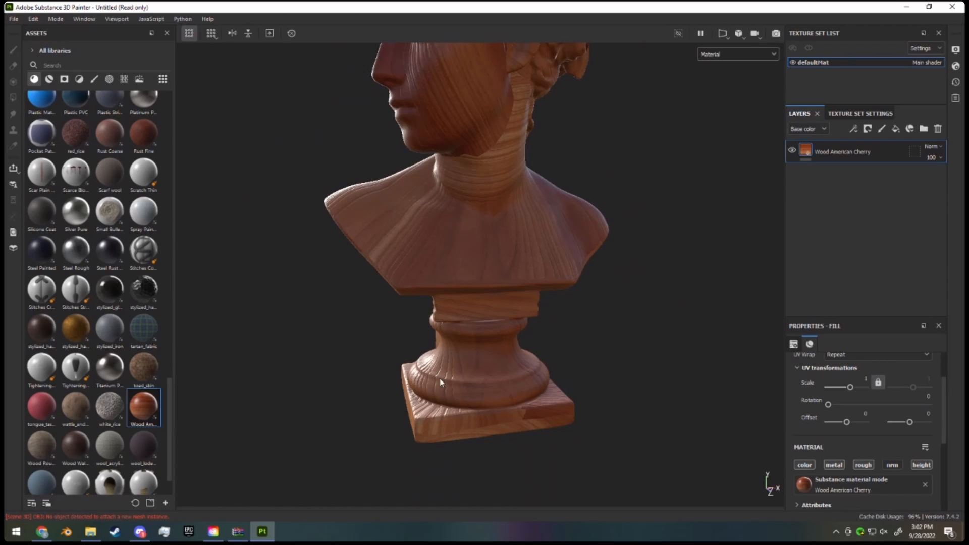
shift+right_drag(366, 358, 410, 361)
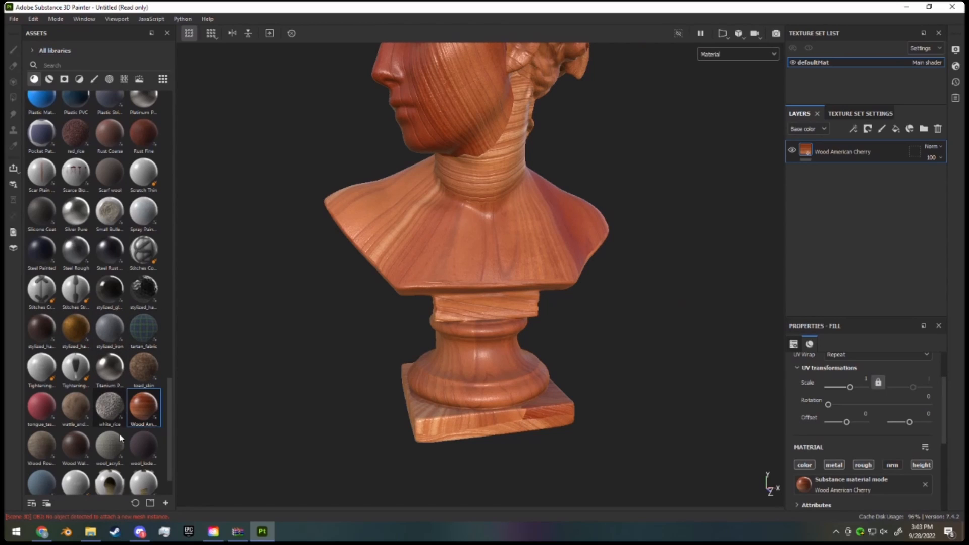
- Add the Leather Rough material as a fill layer above Wood American Cherry
scroll(121, 354, up, 10)
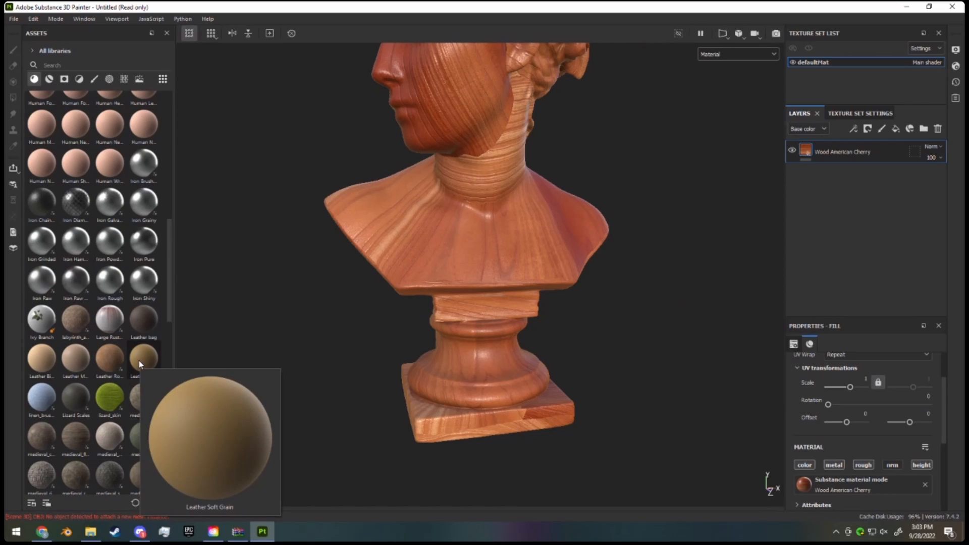
mouse_move(116, 364)
drag(116, 364, 826, 148)
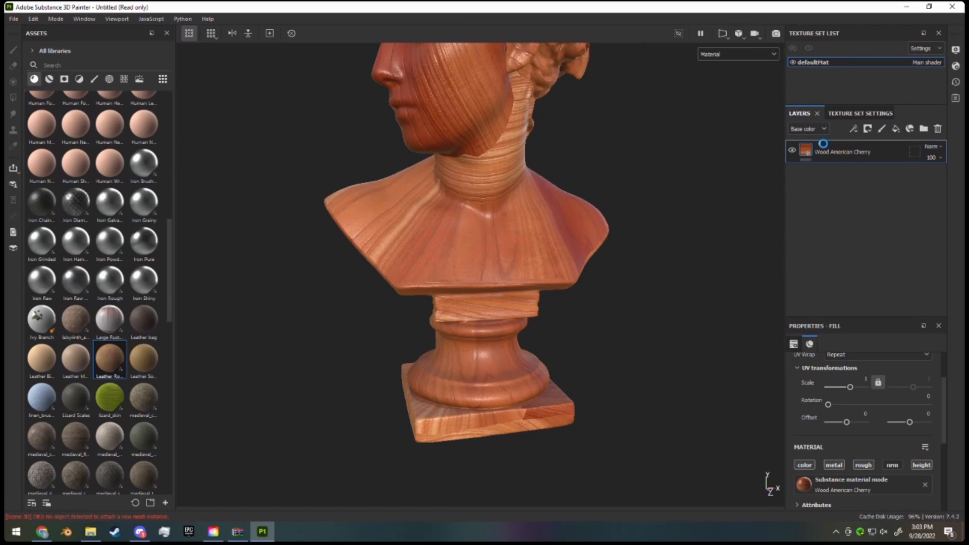
alt+drag(758, 148, 605, 252)
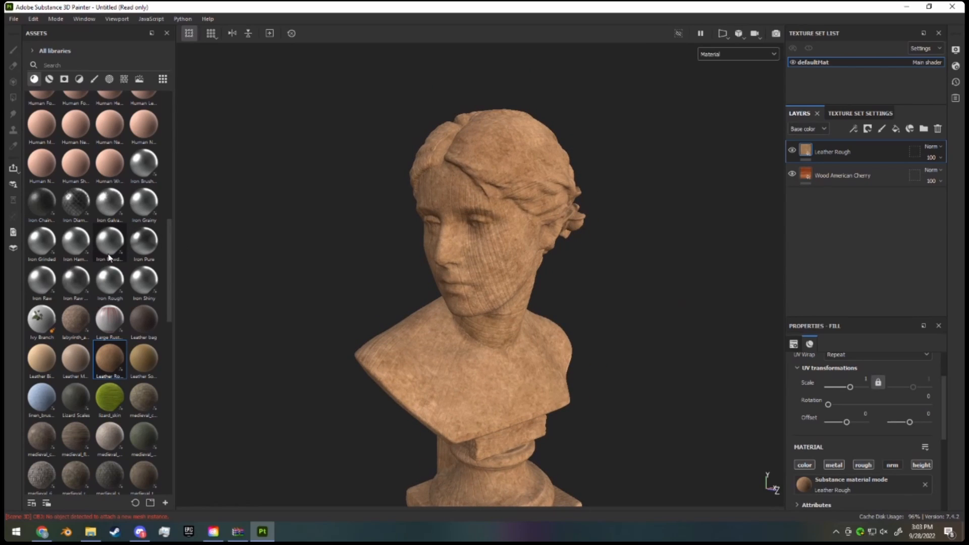
- Add the labyrinth_ancient_earth_enamel material as a fill layer above Leather Rough and inspect it on the bust
scroll(109, 256, up, 3)
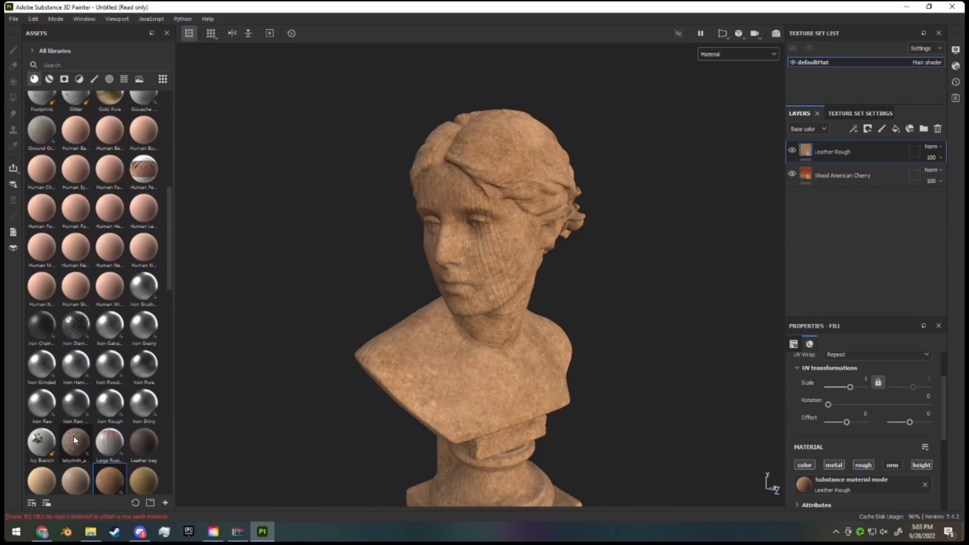
drag(71, 437, 859, 143)
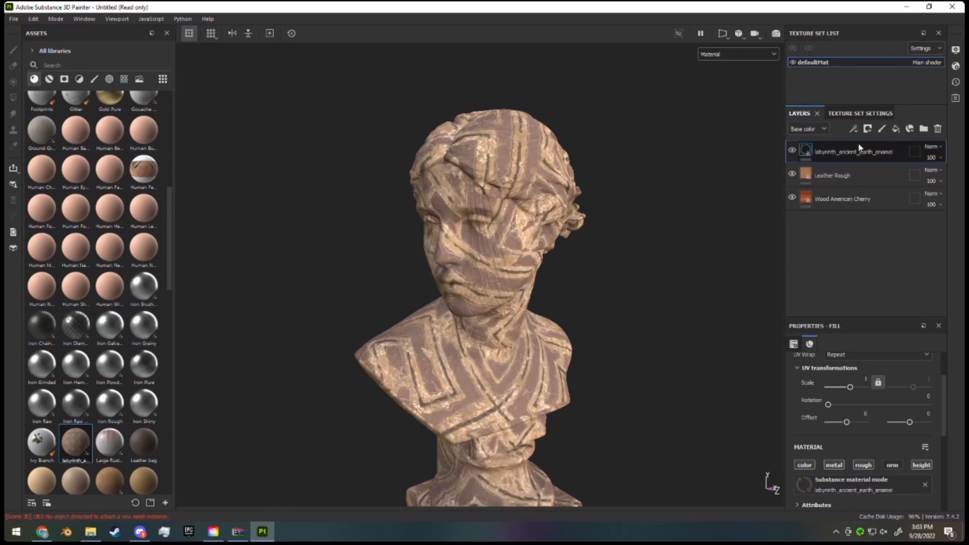
scroll(596, 242, up, 2)
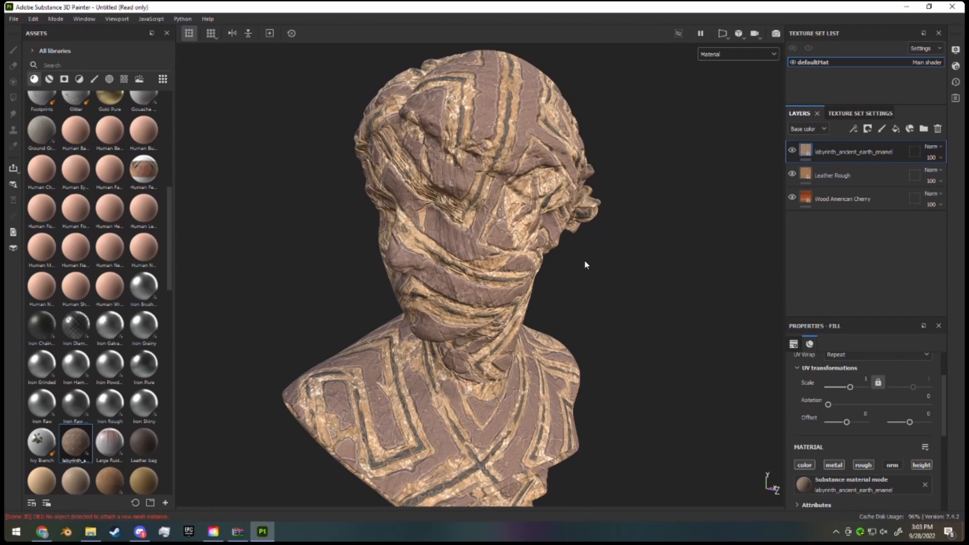
middle_drag(584, 261, 597, 181)
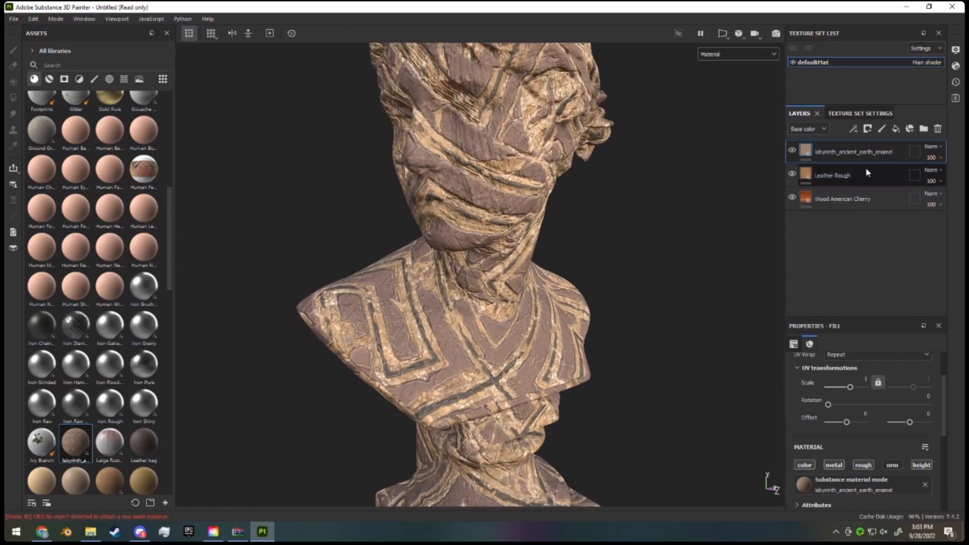
- Add black masks to the labyrinth_ancient_earth_enamel, Leather Rough and Wood American Cherry layers
right_click(866, 151)
click(892, 19)
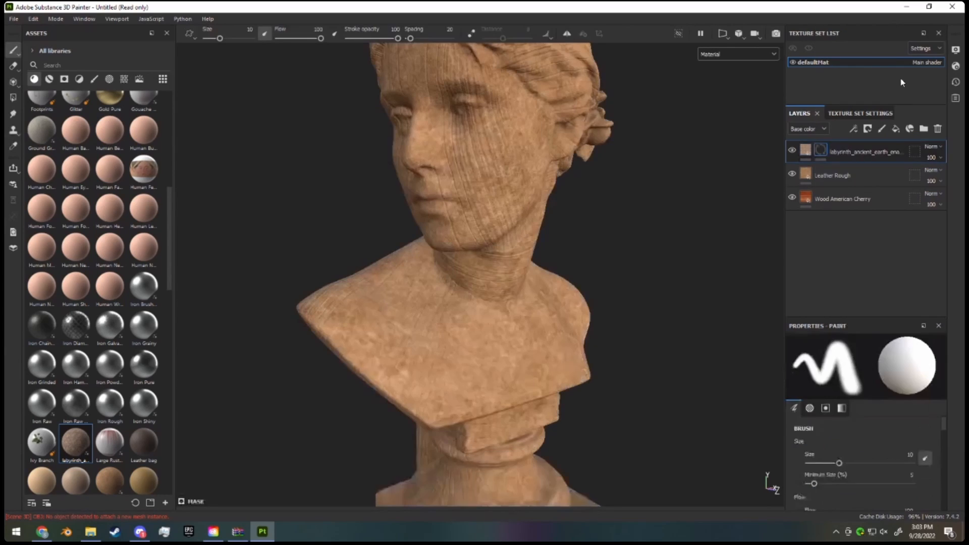
right_click(876, 174)
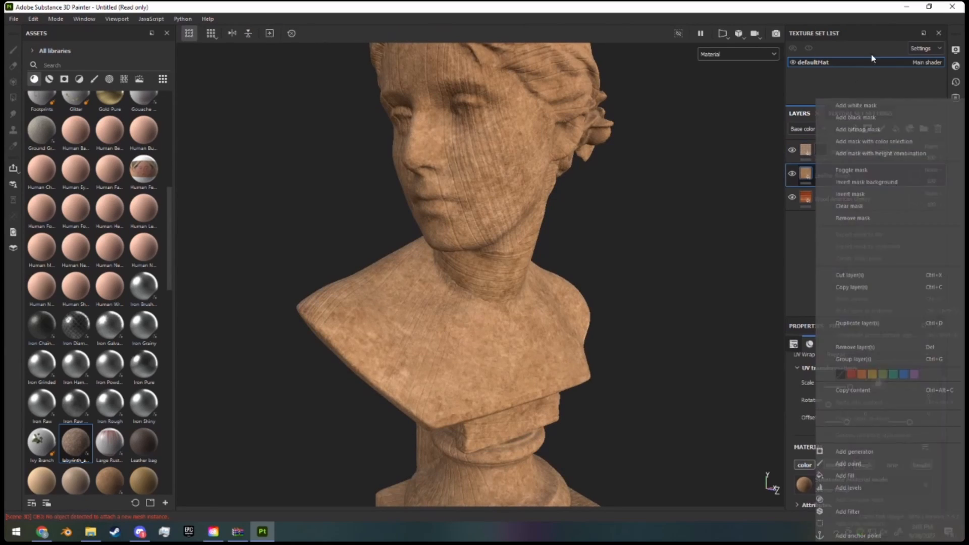
click(882, 119)
alt+drag(500, 217, 536, 215)
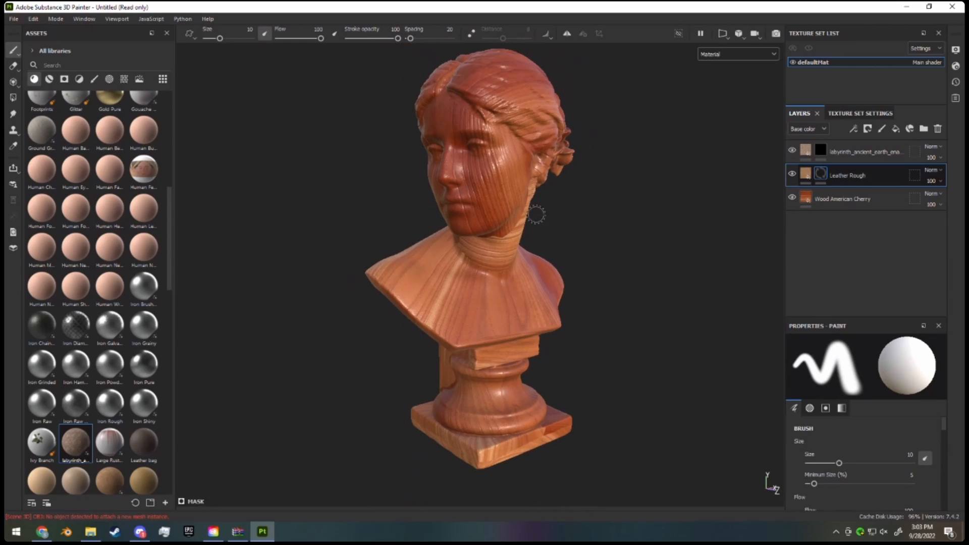
alt+drag(608, 228, 636, 228)
scroll(556, 227, up, 5)
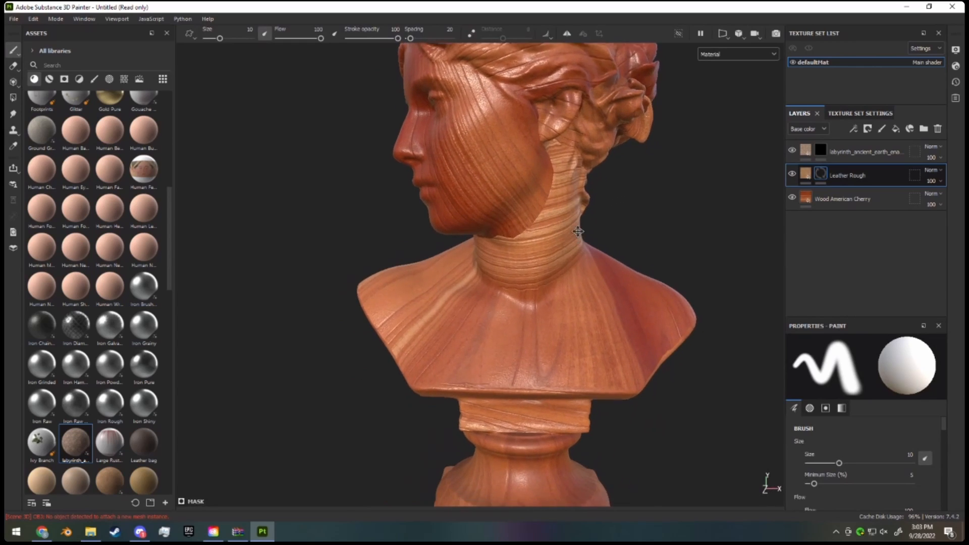
right_click(897, 202)
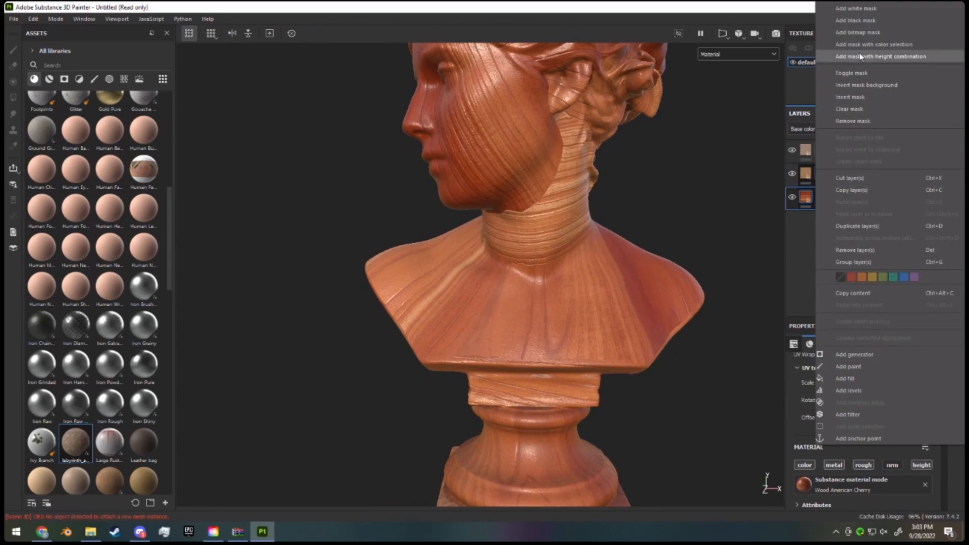
click(866, 22)
- Paint white with a size 10 brush over the pedestal and base in the Wood American Cherry mask
alt+middle_drag(476, 336, 476, 238)
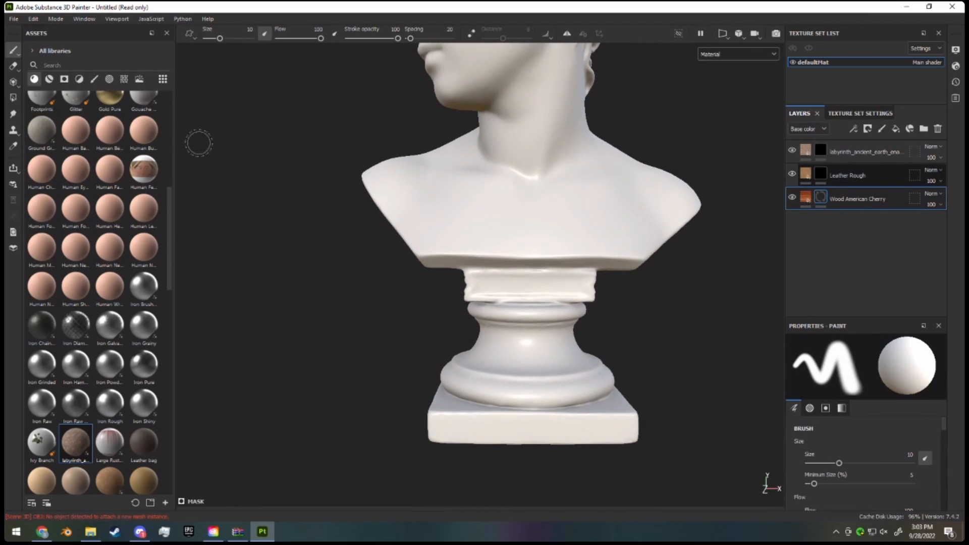
mouse_move(11, 55)
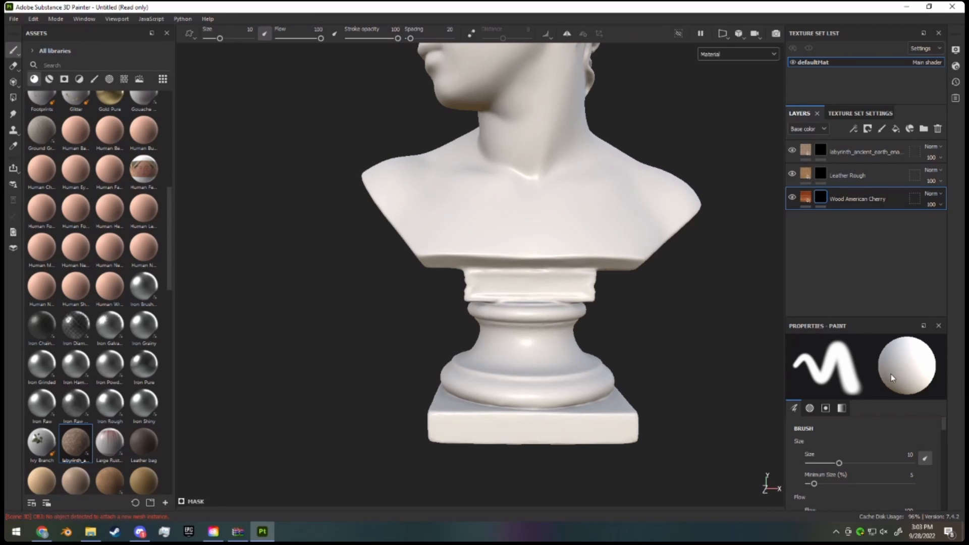
scroll(911, 441, down, 6)
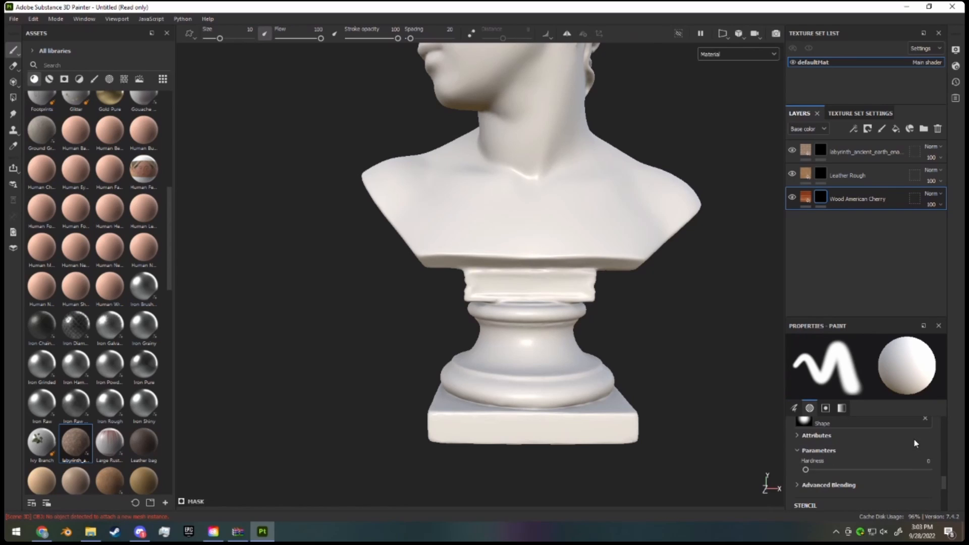
scroll(915, 443, down, 5)
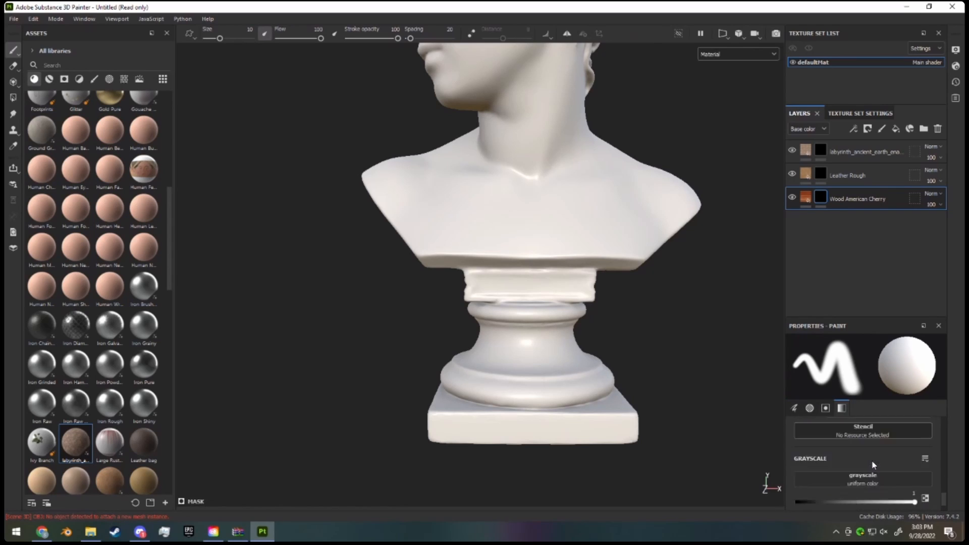
scroll(875, 465, down, 2)
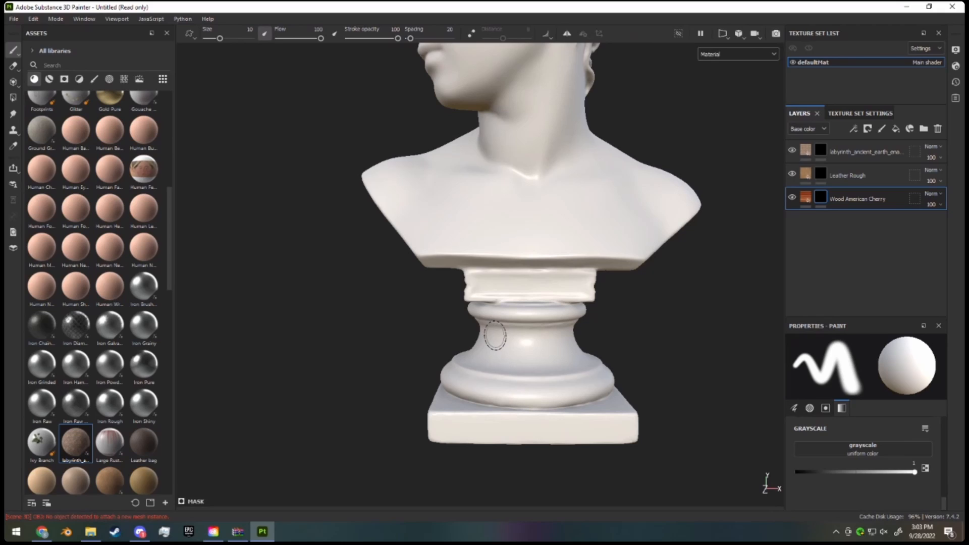
mouse_move(495, 336)
mouse_down()
mouse_move(563, 339)
mouse_move(495, 353)
mouse_move(583, 361)
mouse_move(591, 389)
mouse_move(387, 404)
mouse_move(469, 432)
mouse_move(581, 434)
mouse_move(632, 420)
mouse_move(491, 400)
mouse_up()
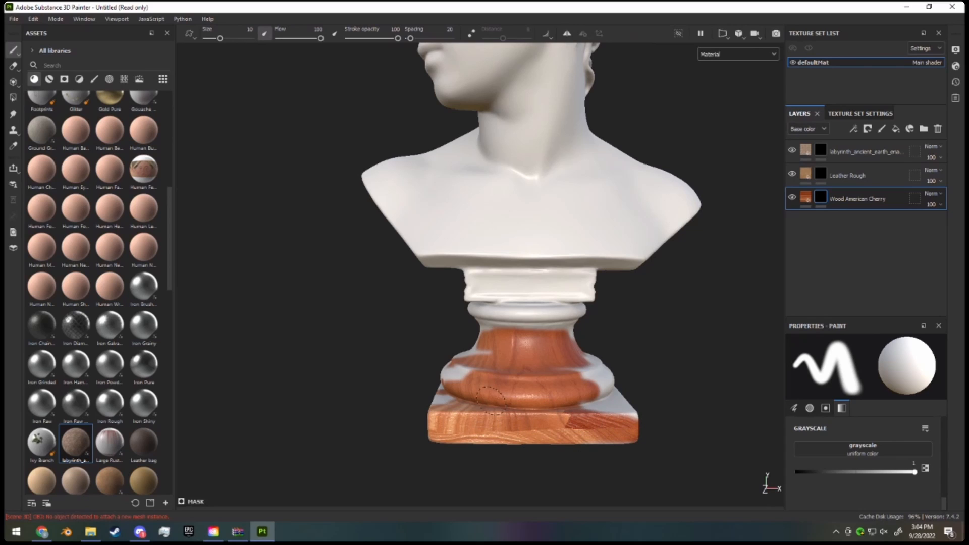
alt+drag(635, 395, 722, 381)
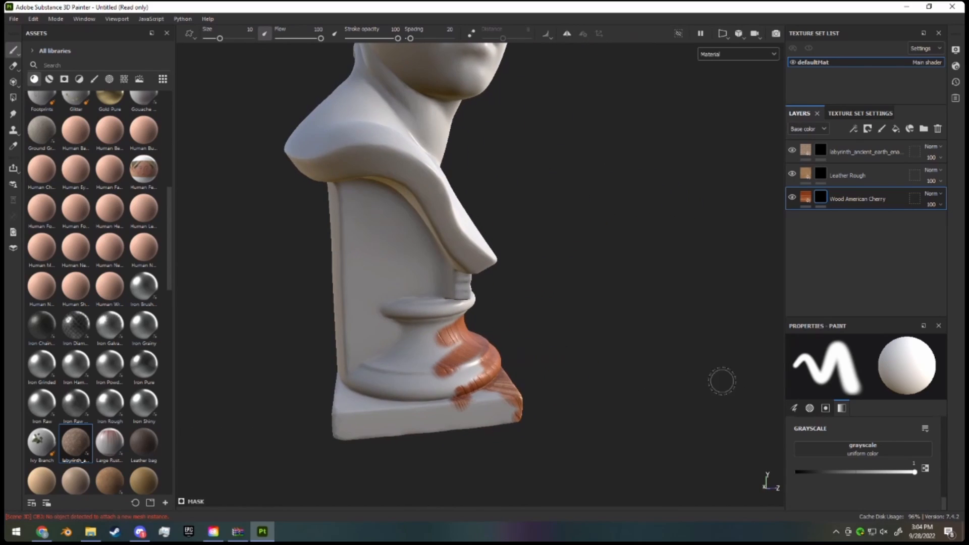
mouse_move(520, 361)
mouse_down()
mouse_move(348, 365)
mouse_move(399, 352)
mouse_move(384, 335)
mouse_move(447, 331)
mouse_move(403, 311)
mouse_move(477, 313)
mouse_up()
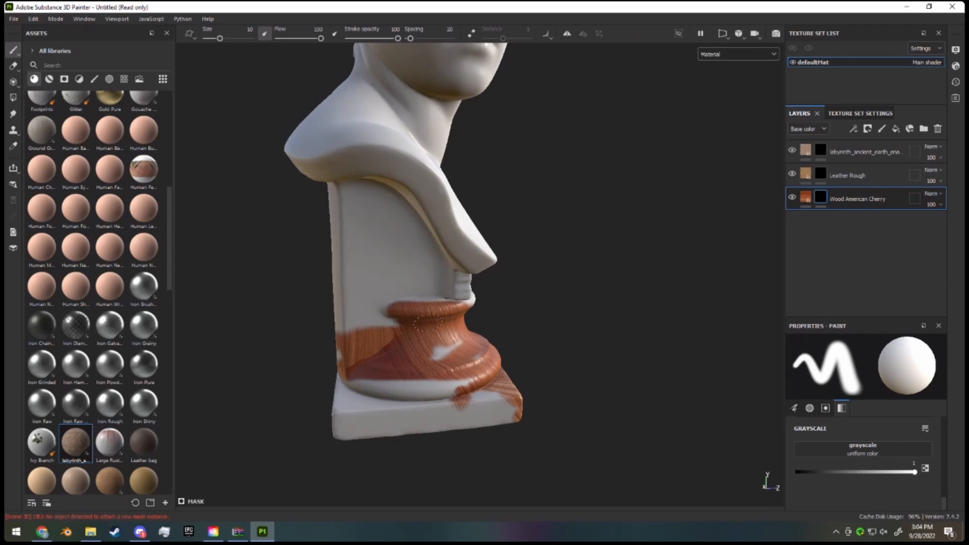
- Try Polygon Fill in mesh mode on the Wood American Cherry mask, filling the whole bust white and back to black
click(13, 98)
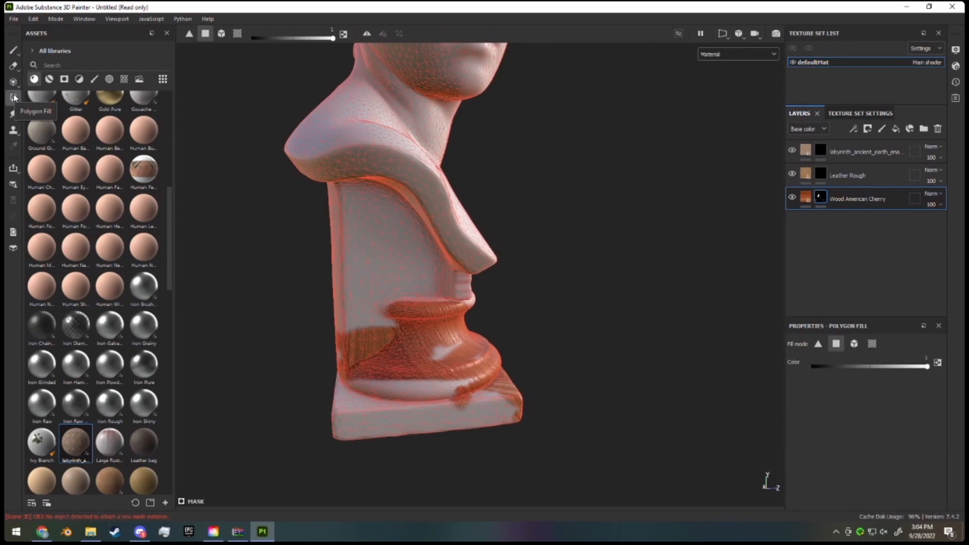
click(221, 34)
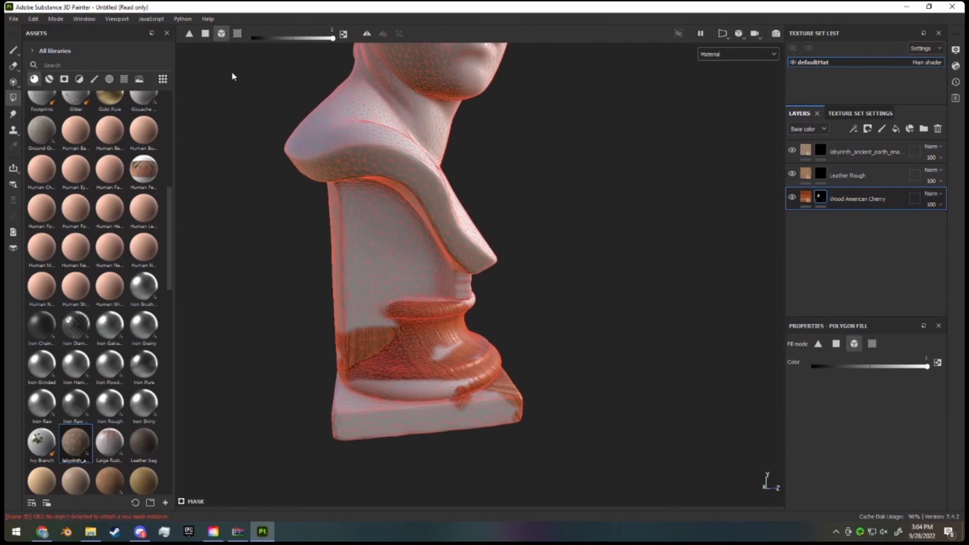
click(415, 377)
alt+drag(623, 383, 472, 355)
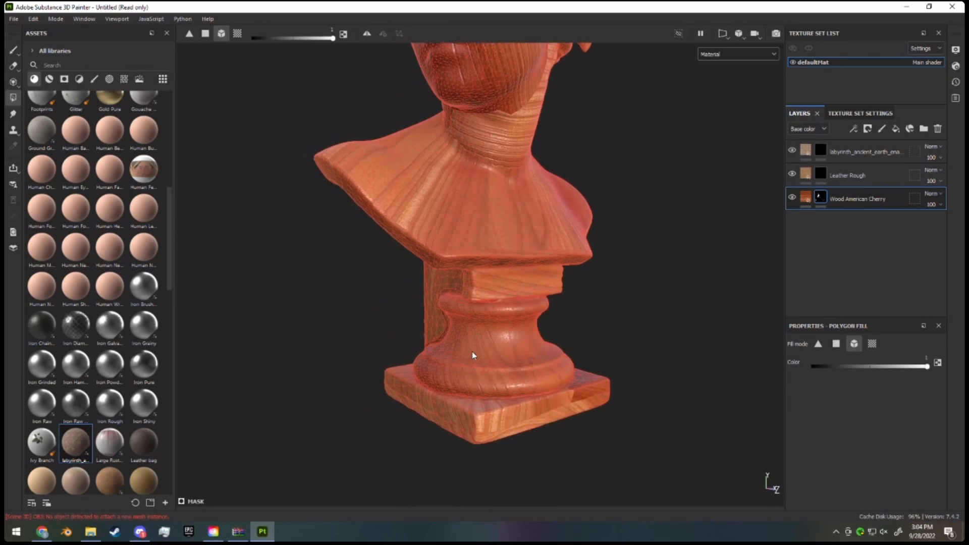
key(x)
click(473, 348)
- Reveal Wood American Cherry on the round pedestal and square base with face-mode Polygon Fill, trimming excess faces with black
click(203, 35)
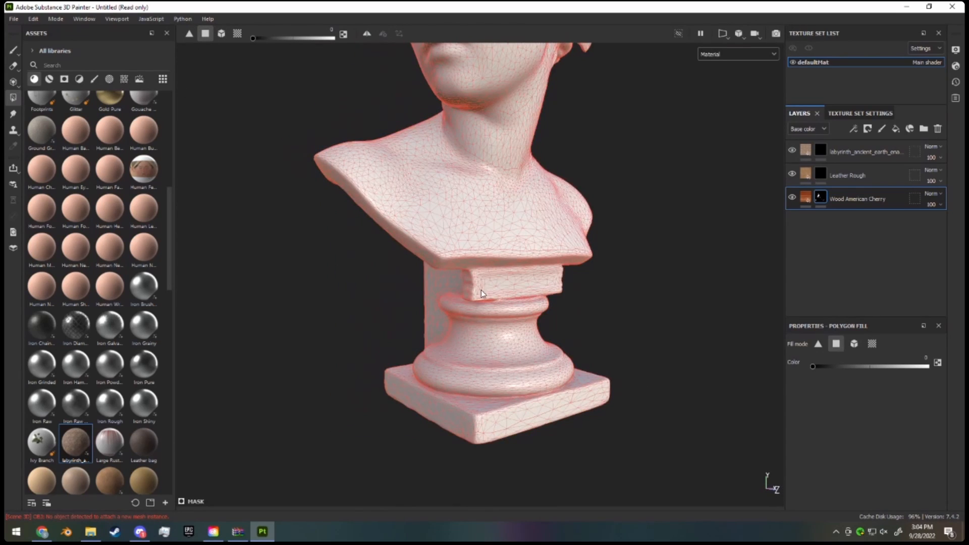
alt+drag(481, 289, 587, 326)
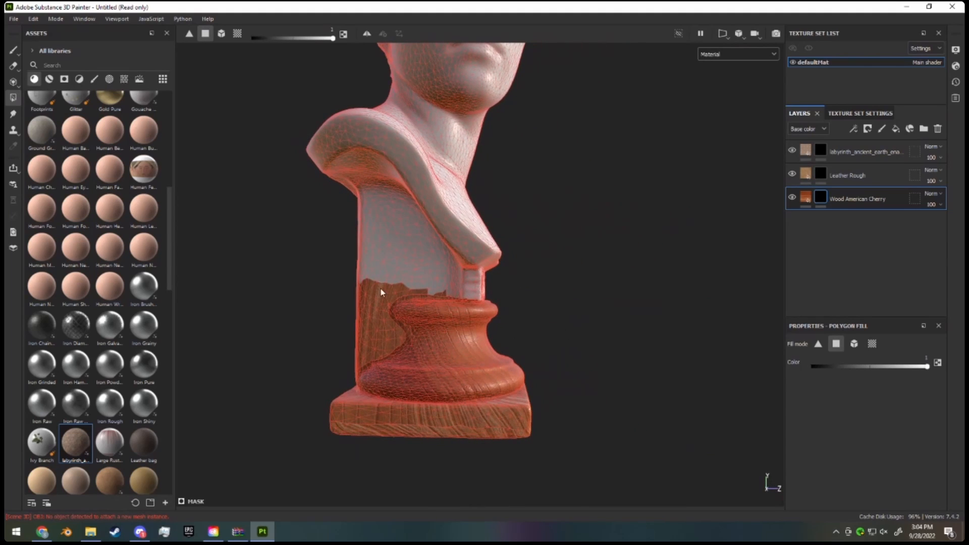
drag(309, 260, 525, 327)
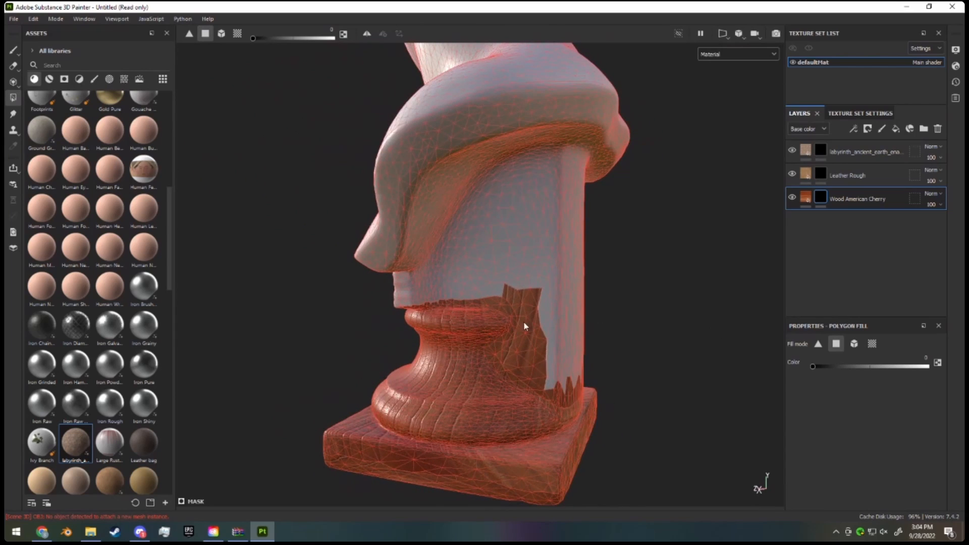
- Reorder the layers to Leather Rough, Wood American Cherry, labyrinth_ancient_earth_enamel from top to bottom, and remove the enamel layer's mask
alt+drag(546, 295, 483, 335)
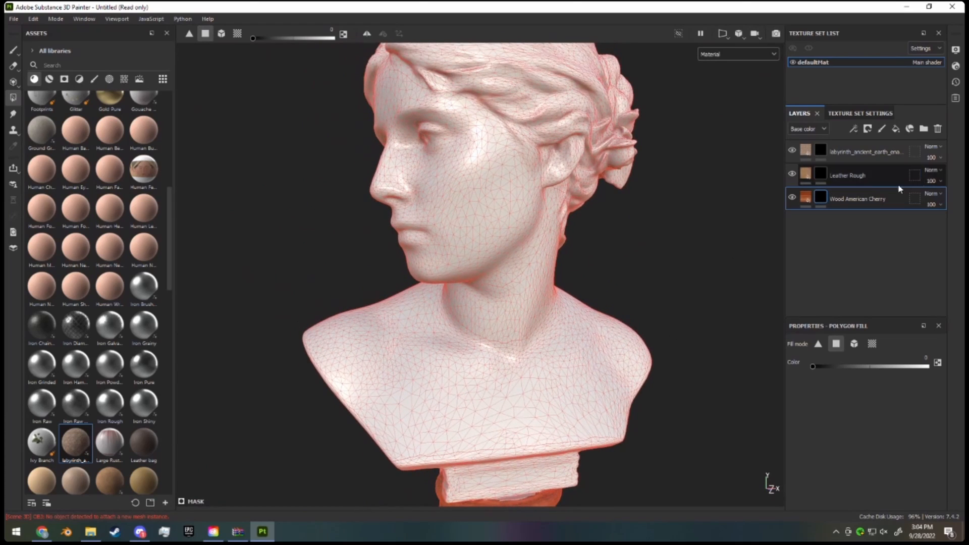
drag(844, 179, 866, 210)
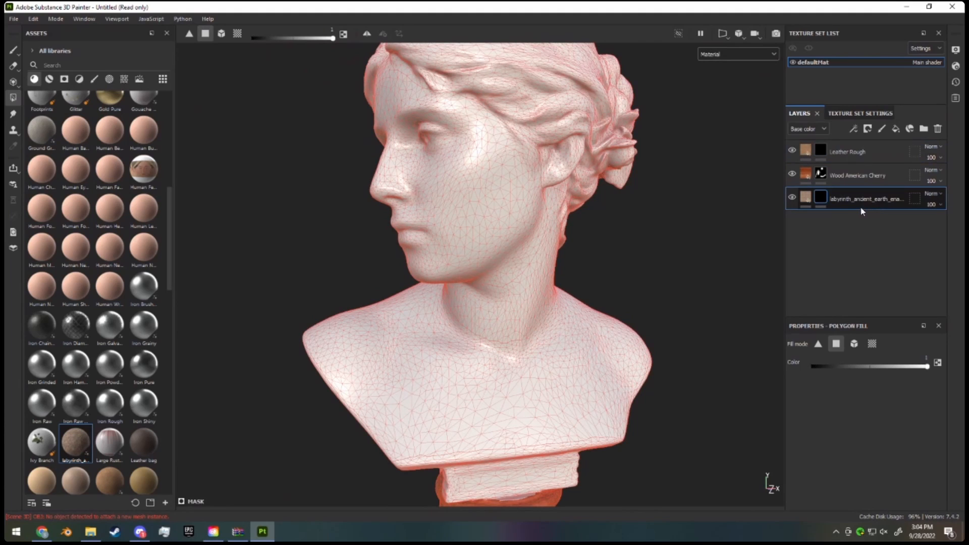
right_click(848, 203)
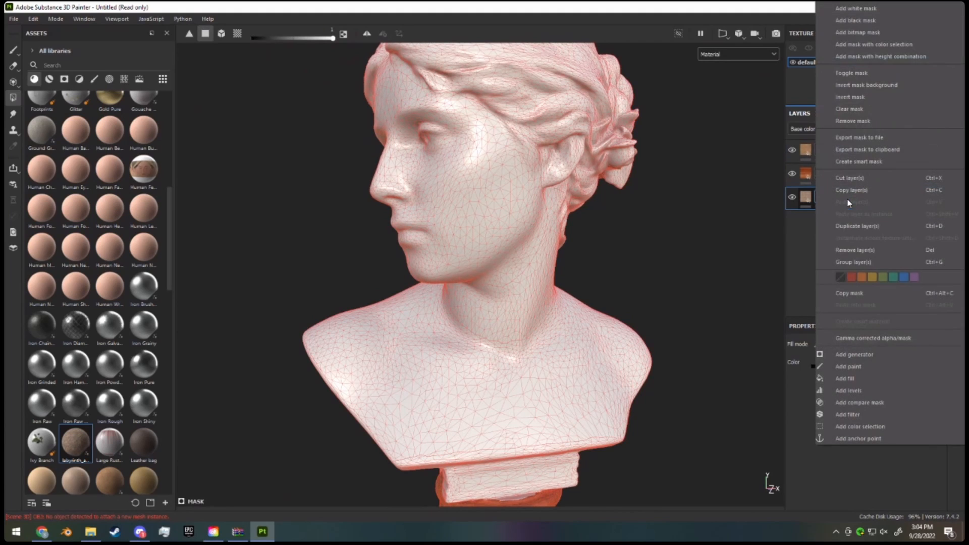
click(878, 124)
alt+drag(631, 190, 656, 262)
- Reveal Leather Rough across all of the bust's hair by filling its UV islands white in that layer's mask
right_click(826, 150)
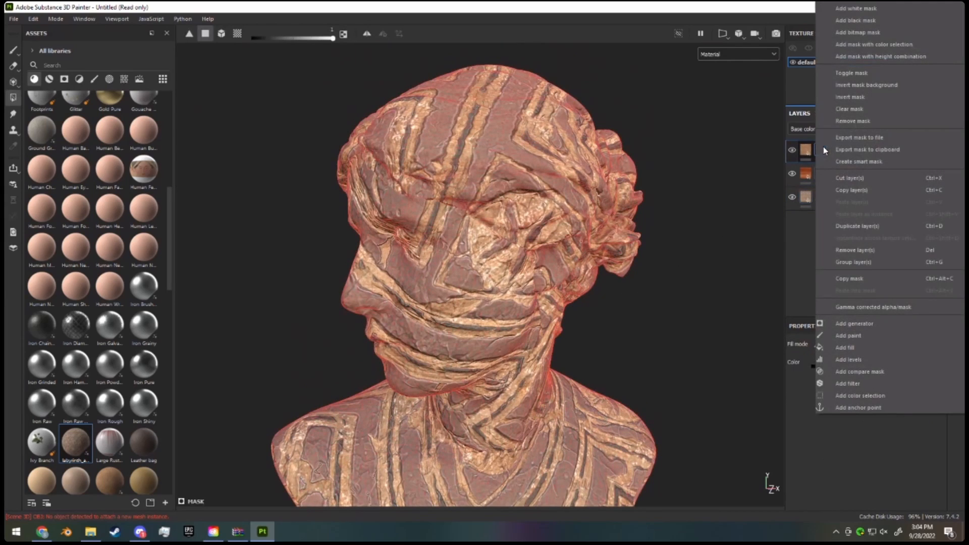
click(840, 74)
alt+drag(486, 128, 581, 146)
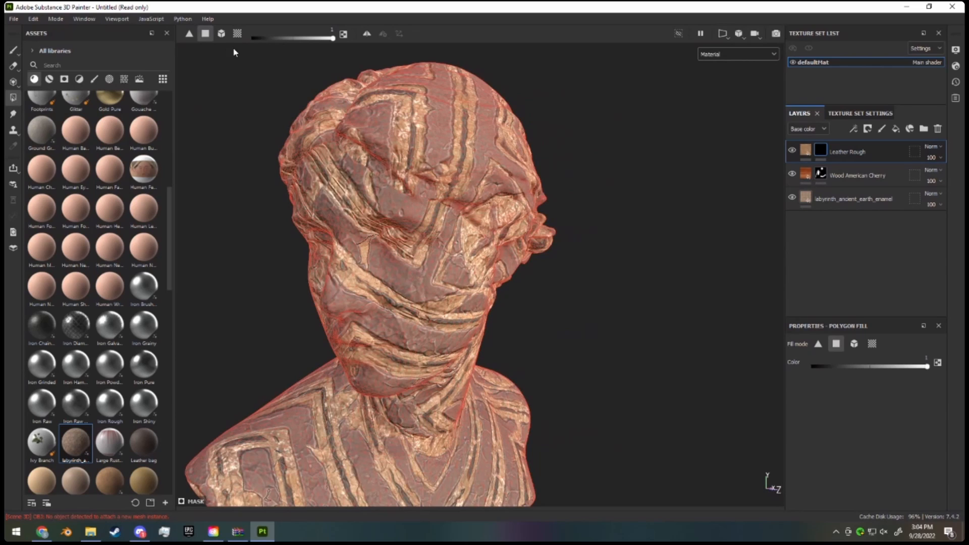
click(238, 33)
click(368, 117)
alt+drag(665, 153, 502, 157)
click(705, 154)
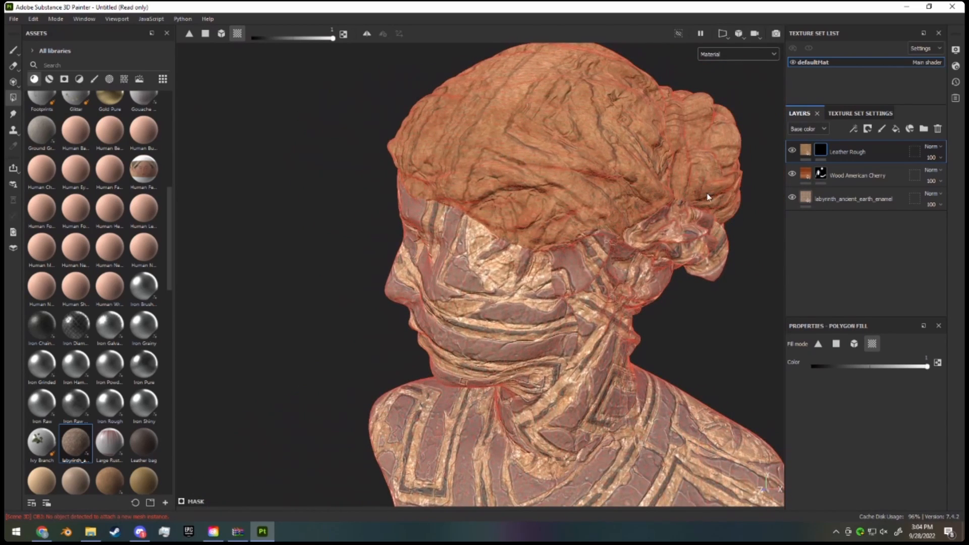
click(708, 223)
alt+drag(708, 222, 462, 202)
alt+drag(613, 232, 470, 202)
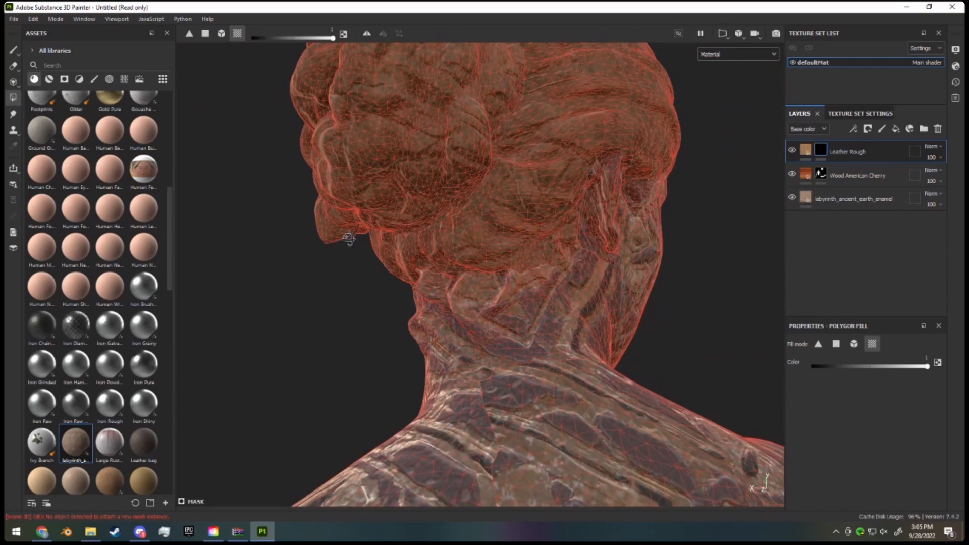
alt+drag(430, 241, 515, 253)
alt+drag(501, 246, 726, 251)
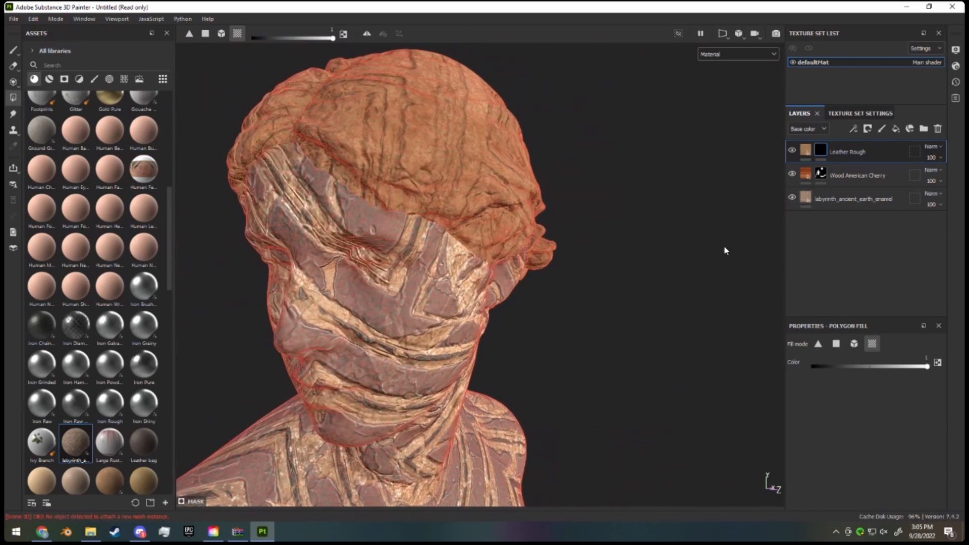
- Add a black mask to the labyrinth_ancient_earth_enamel layer
click(14, 49)
scroll(382, 260, down, 3)
mouse_move(381, 260)
alt+mouse_down()
mouse_move(413, 197)
mouse_move(392, 187)
mouse_move(404, 155)
mouse_move(435, 225)
alt+mouse_up()
scroll(384, 161, down, 3)
alt+middle_drag(435, 224, 612, 247)
click(808, 197)
right_click(807, 198)
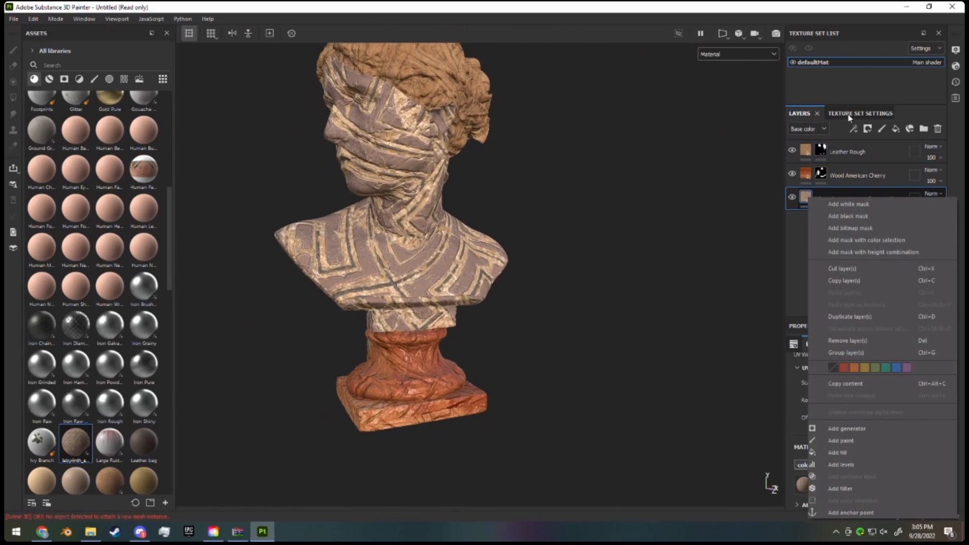
click(858, 227)
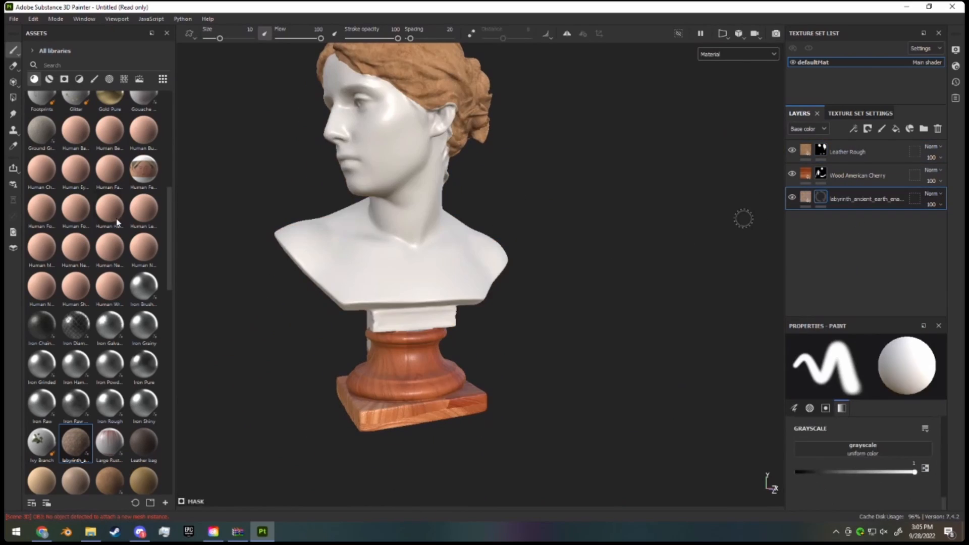
- Reveal labyrinth_ancient_earth_enamel on the face, neck, chest, shoulders, back support and block above the pedestal with UV-chunk Polygon Fill
click(14, 97)
click(411, 256)
click(404, 186)
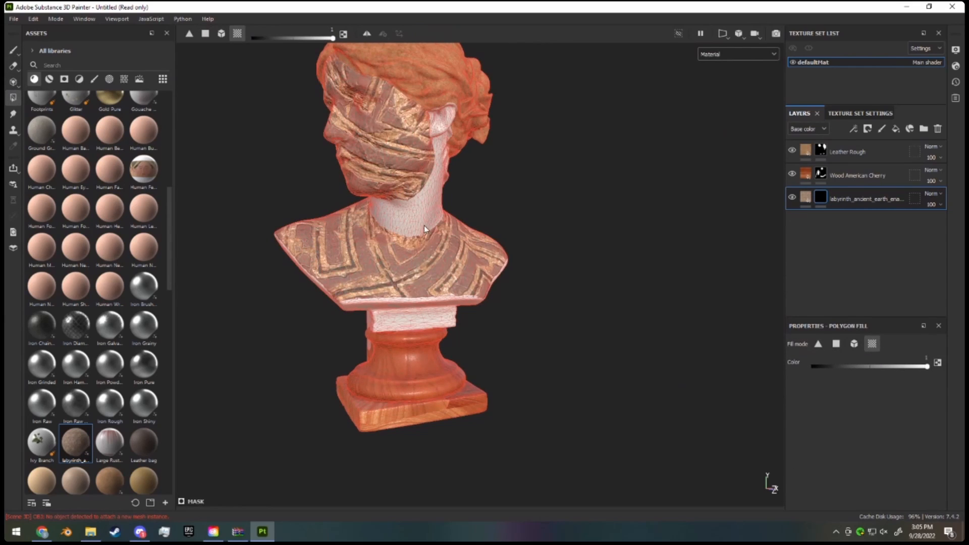
click(439, 163)
alt+drag(449, 122, 211, 83)
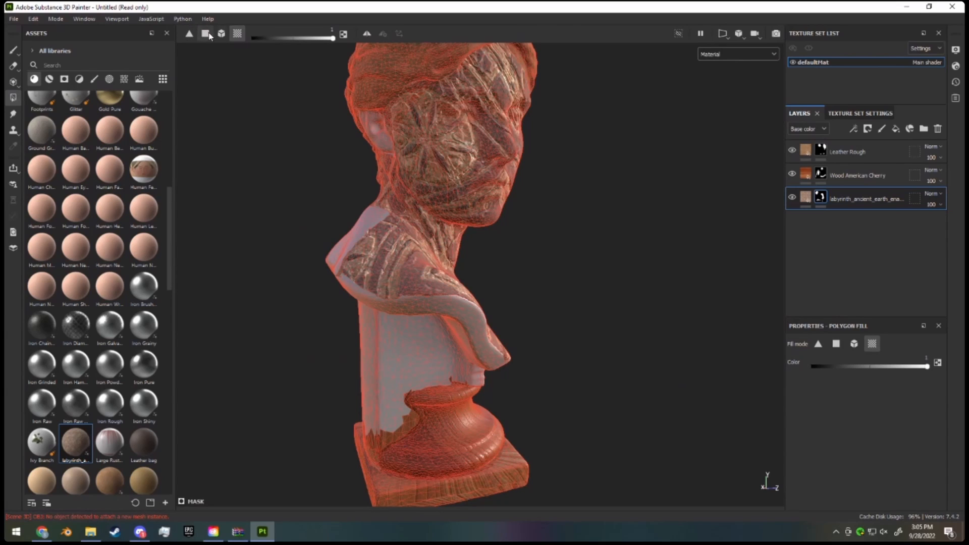
alt+drag(354, 152, 297, 226)
scroll(464, 120, up, 5)
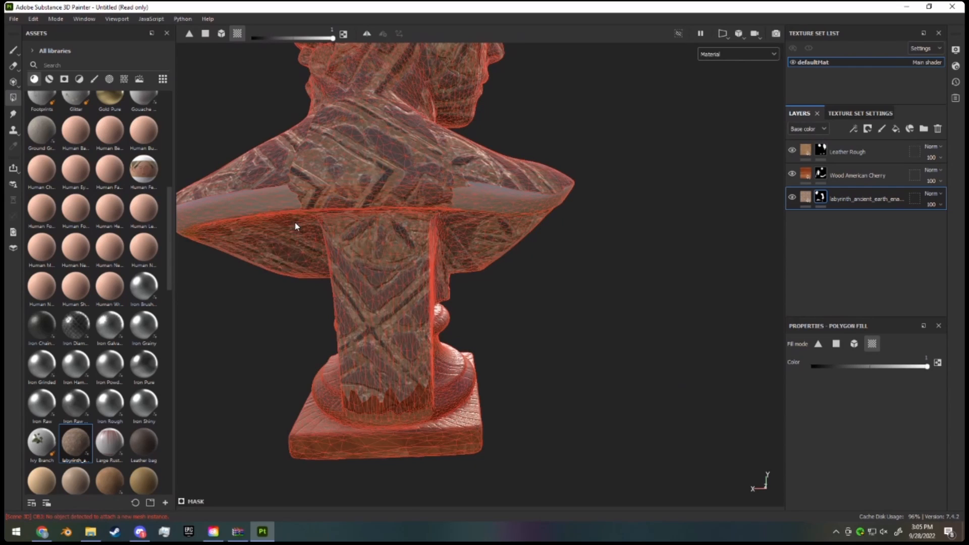
alt+drag(506, 214, 290, 354)
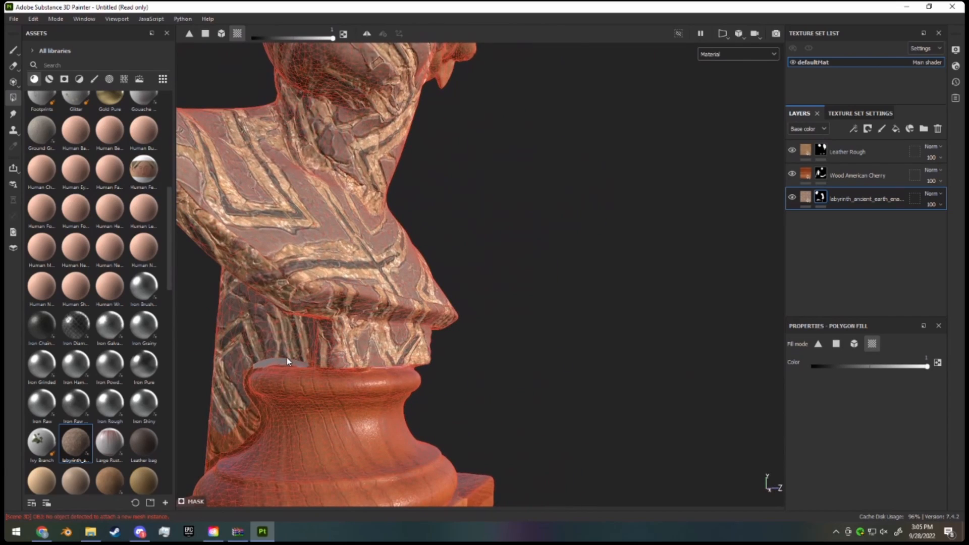
alt+drag(495, 362, 523, 337)
- Set the UV scale of the labyrinth_ancient_earth_enamel fill layer to -8.53 for a denser pattern
scroll(497, 369, down, 5)
scroll(522, 338, up, 3)
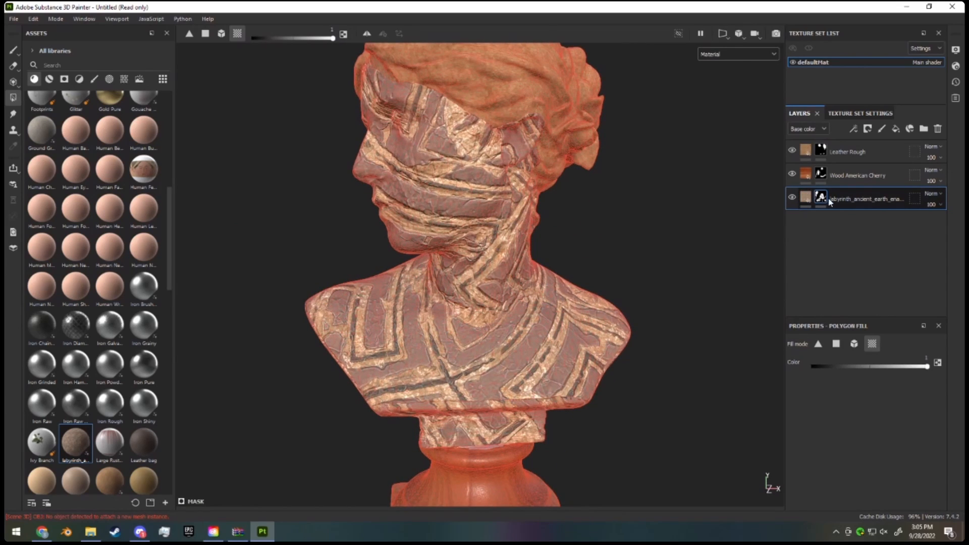
click(807, 198)
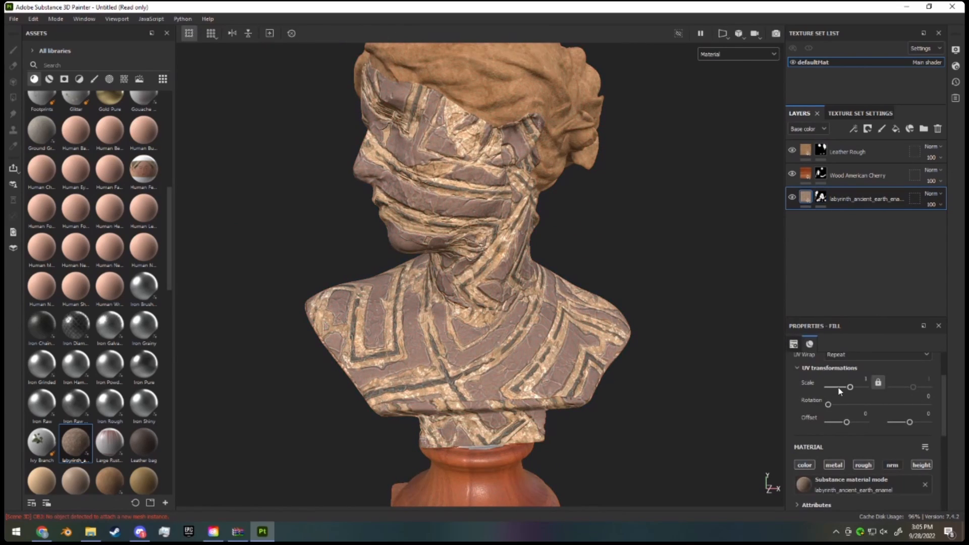
drag(850, 387, 841, 393)
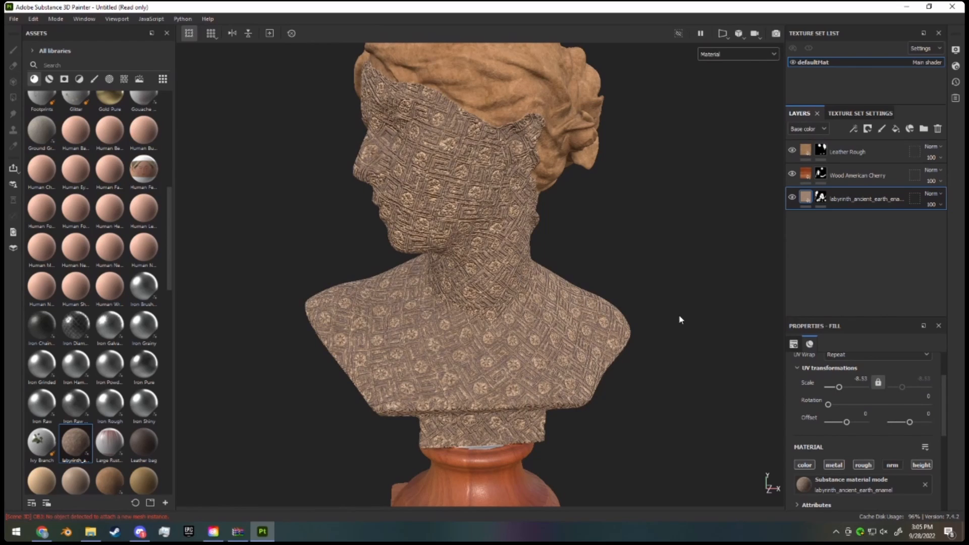
- Change the Wood American Cherry layer's wood color to purple 8D1BA5
click(821, 174)
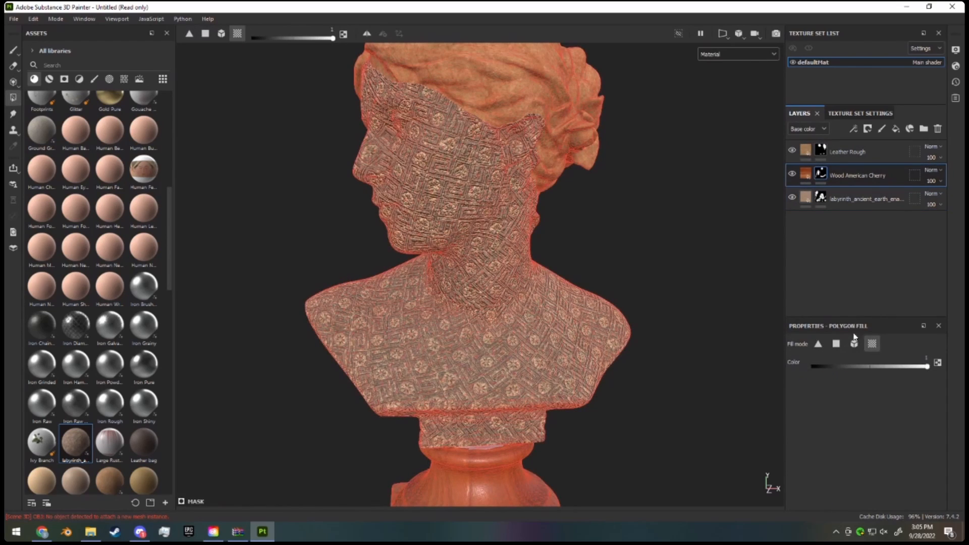
click(806, 174)
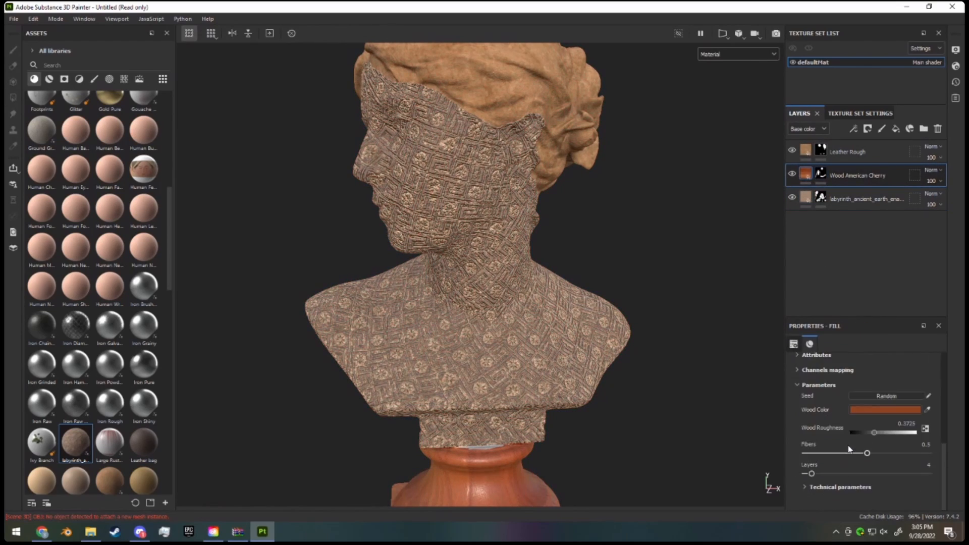
click(876, 412)
drag(802, 307, 790, 296)
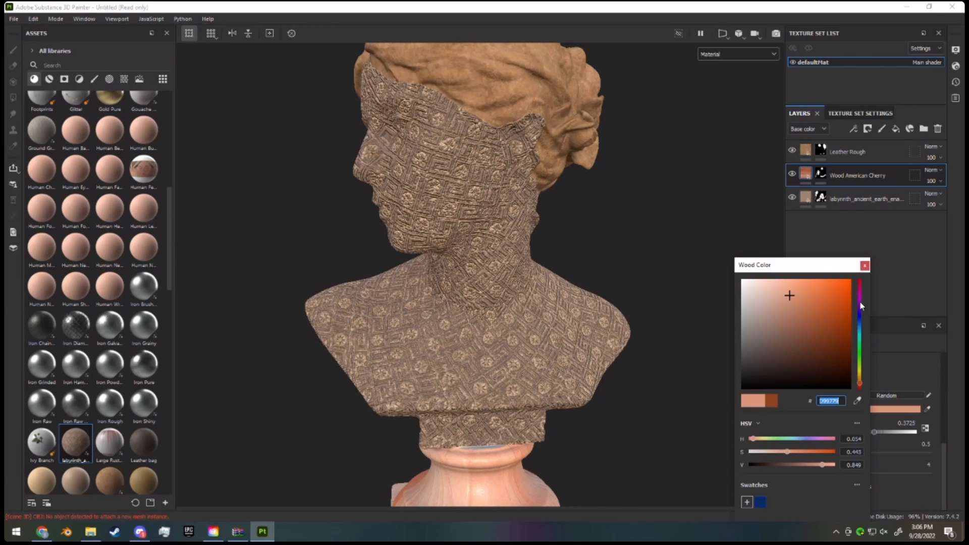
mouse_move(860, 302)
mouse_down()
mouse_move(860, 311)
mouse_move(861, 301)
mouse_up()
drag(818, 303, 833, 317)
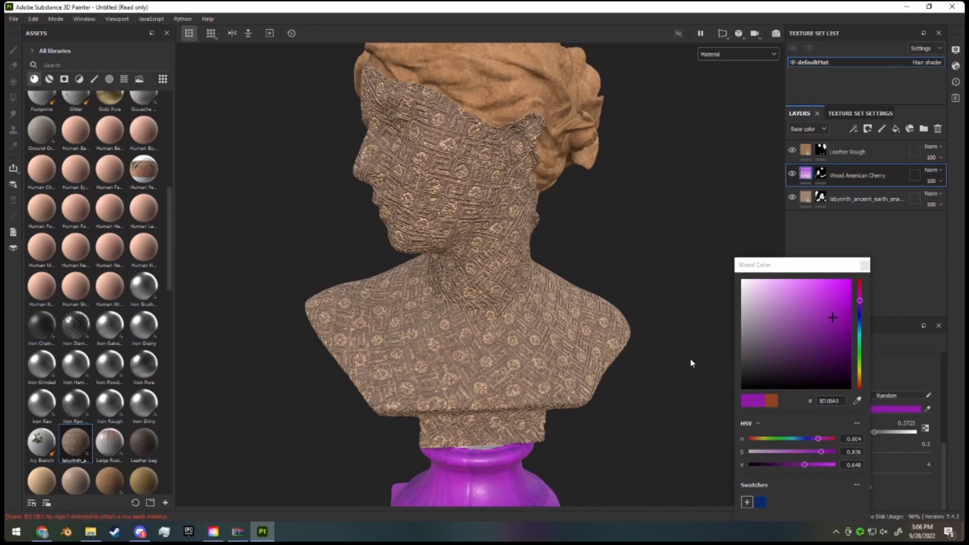
- Try a white Paint stroke over the hairline in the labyrinth_ancient_earth_enamel layer's mask and undo it
alt+drag(727, 341, 568, 296)
alt+right_drag(568, 295, 850, 160)
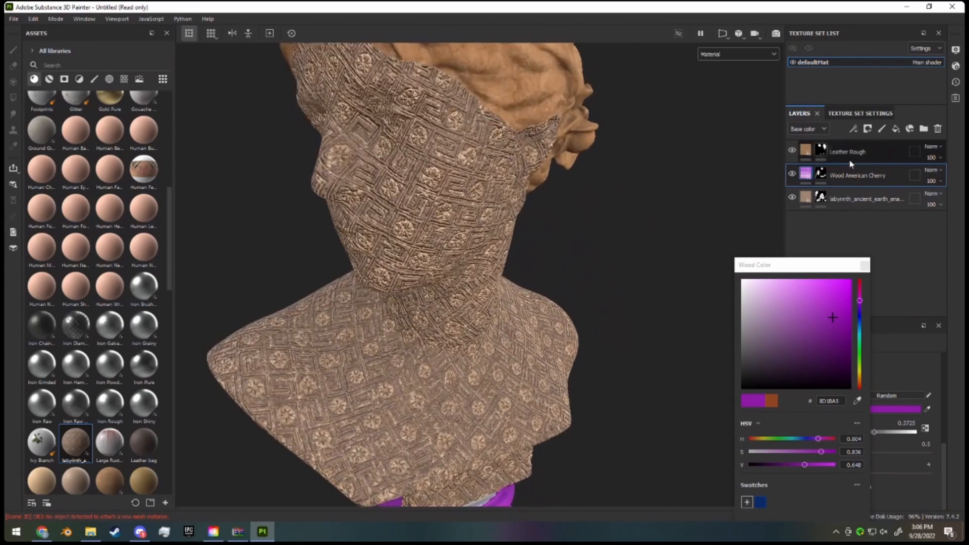
key(4)
click(822, 157)
alt+right_drag(491, 216, 505, 283)
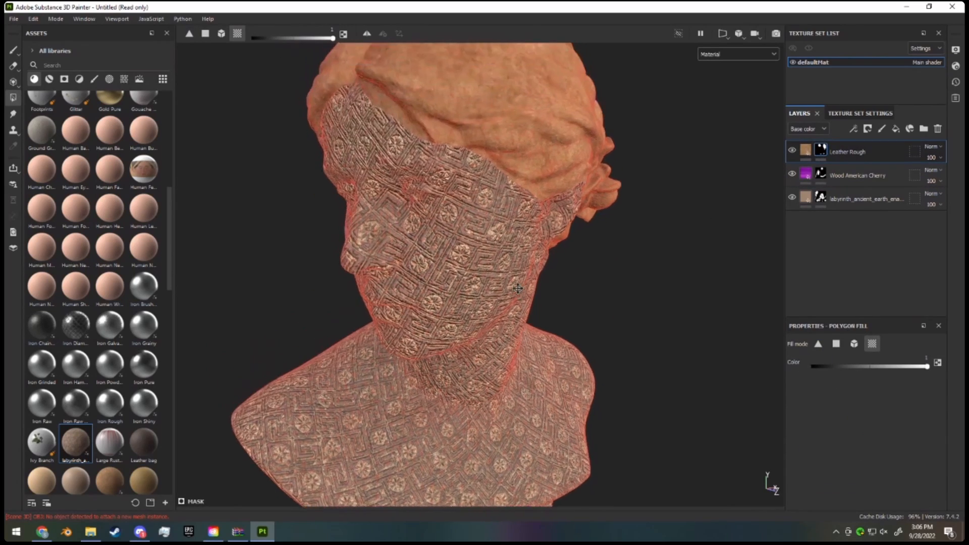
alt+drag(505, 282, 523, 350)
alt+right_drag(523, 350, 555, 253)
alt+drag(555, 253, 523, 337)
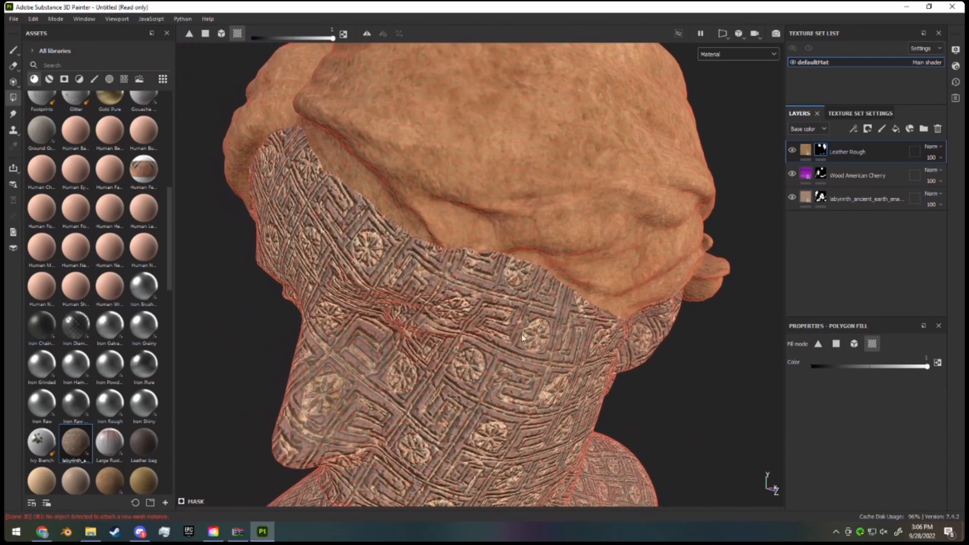
click(13, 49)
alt+drag(377, 176, 403, 237)
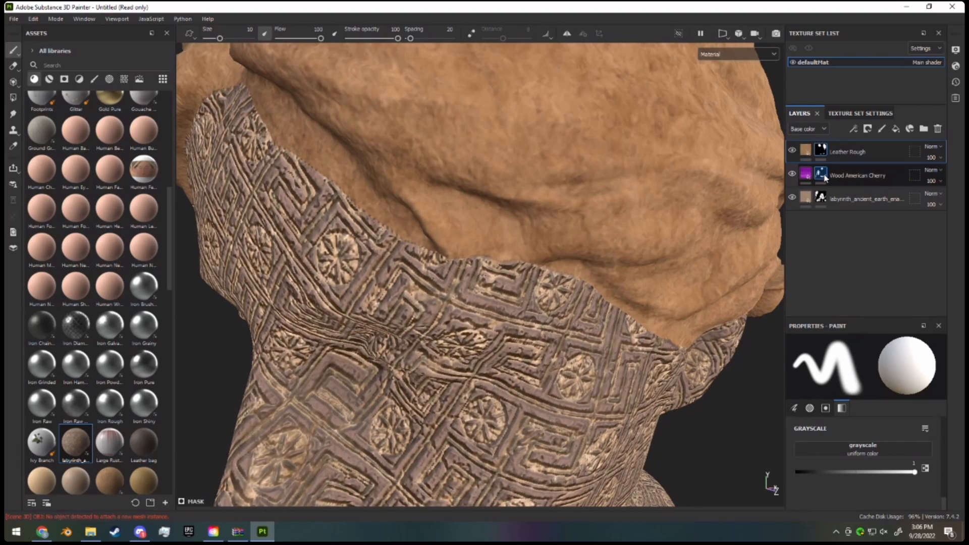
mouse_move(827, 201)
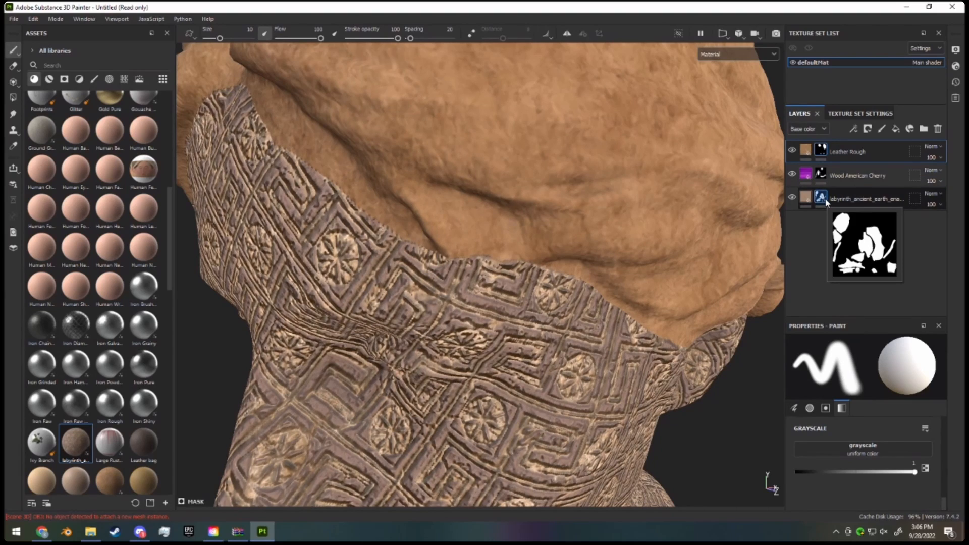
click(822, 175)
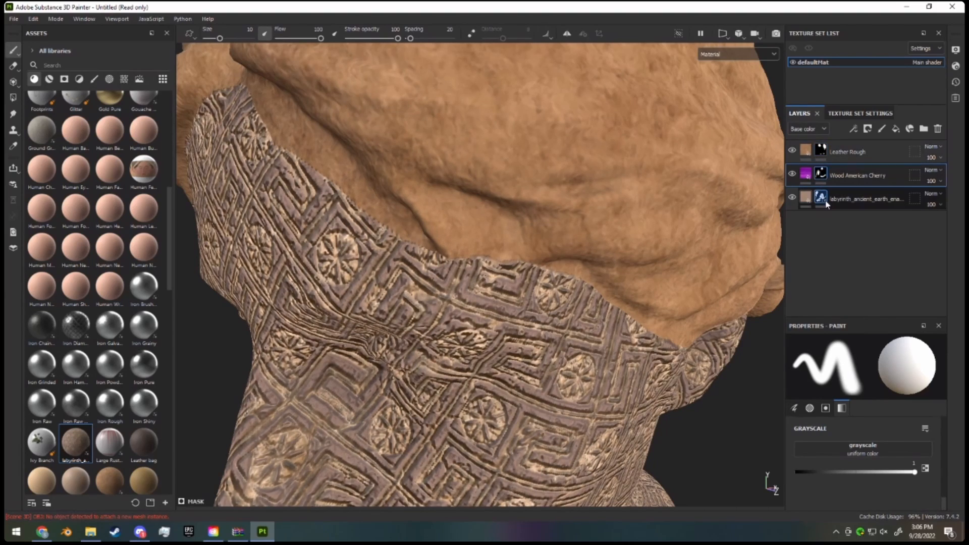
click(821, 197)
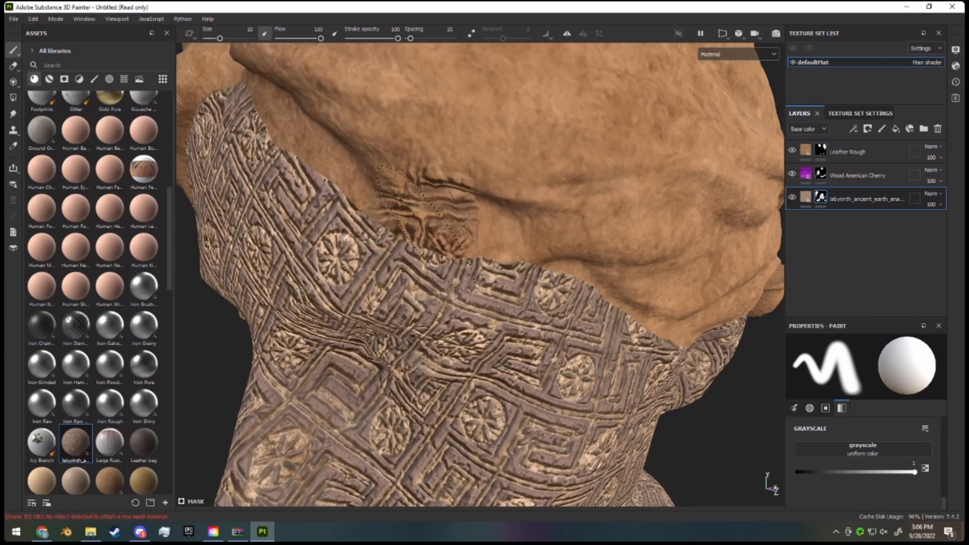
key(ctrl+z)
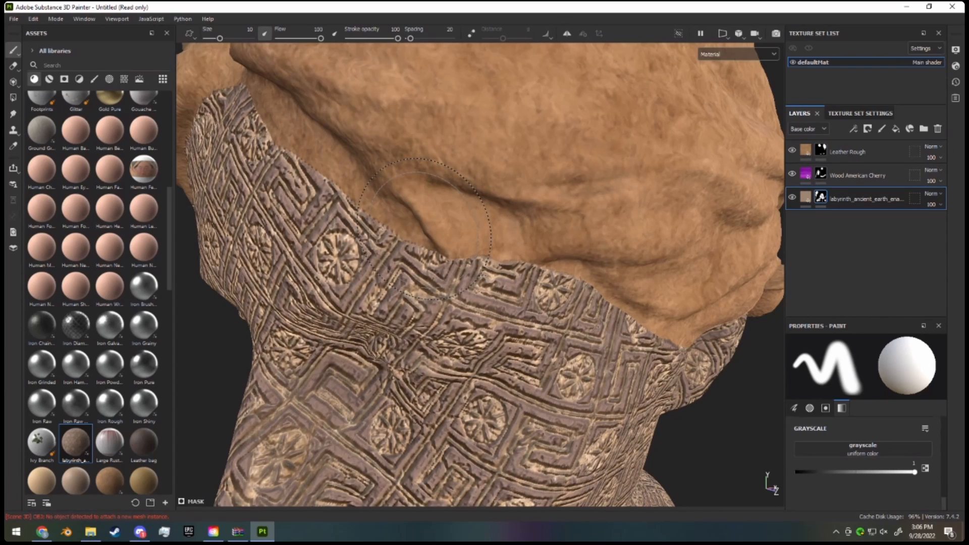
- Try black brush strokes along the forehead and hairline in the enamel layer's mask, undoing each one
key(x)
click(419, 248)
drag(419, 247, 339, 207)
key(ctrl+z)
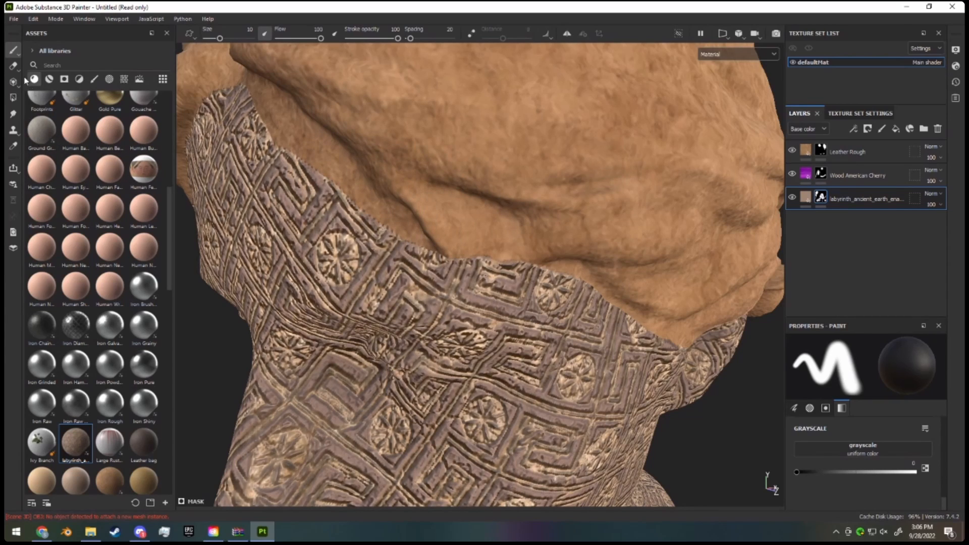
click(94, 78)
mouse_move(546, 262)
mouse_down()
mouse_move(487, 281)
mouse_move(371, 260)
mouse_move(308, 174)
mouse_up()
key(ctrl+z)
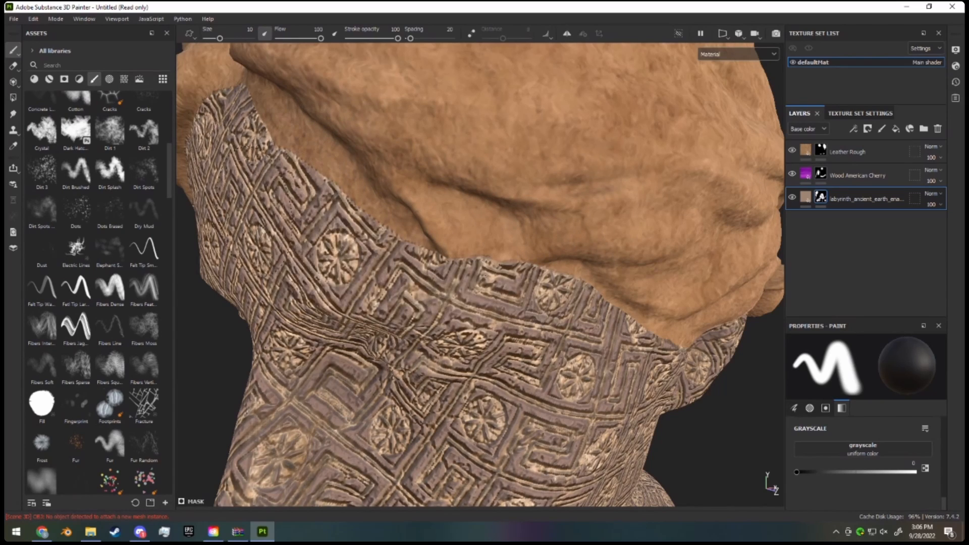
- Paint black across the forehead and eye area in the enamel layer's mask with the Artistic Hair... brush to hide the enamel there
scroll(313, 237, up, 3)
scroll(106, 188, up, 5)
click(109, 108)
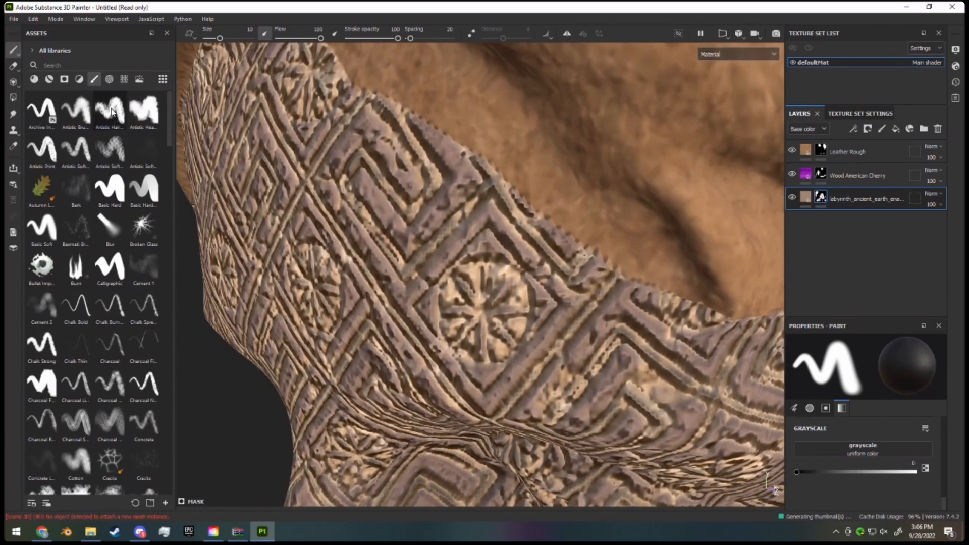
scroll(505, 277, down, 5)
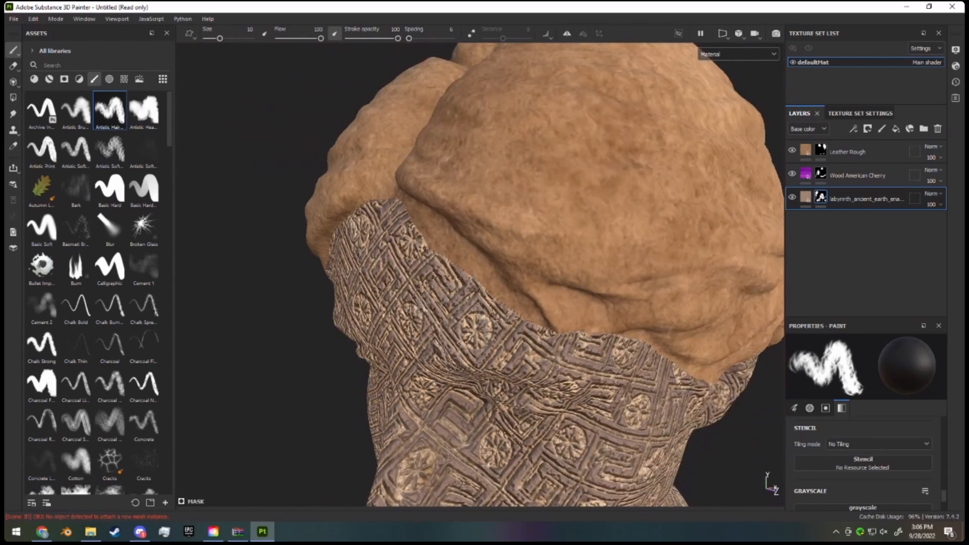
mouse_move(421, 288)
mouse_down()
mouse_move(506, 302)
mouse_move(497, 335)
mouse_move(510, 376)
mouse_move(444, 399)
mouse_move(389, 313)
mouse_up()
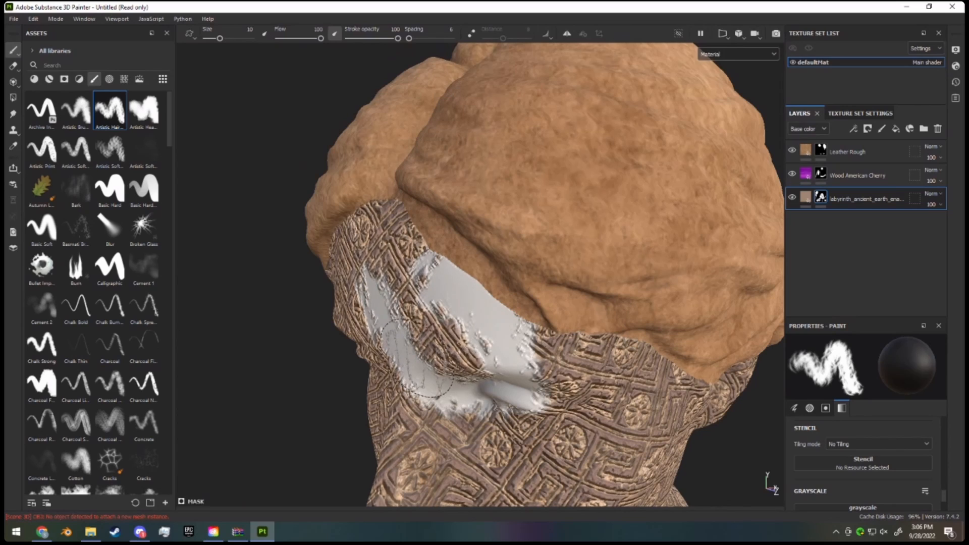
mouse_move(429, 364)
alt+mouse_down()
mouse_move(487, 331)
mouse_move(445, 313)
mouse_move(388, 311)
mouse_move(363, 333)
mouse_move(327, 241)
alt+mouse_up()
mouse_move(505, 293)
alt+mouse_down()
mouse_move(568, 313)
mouse_move(606, 306)
alt+mouse_up()
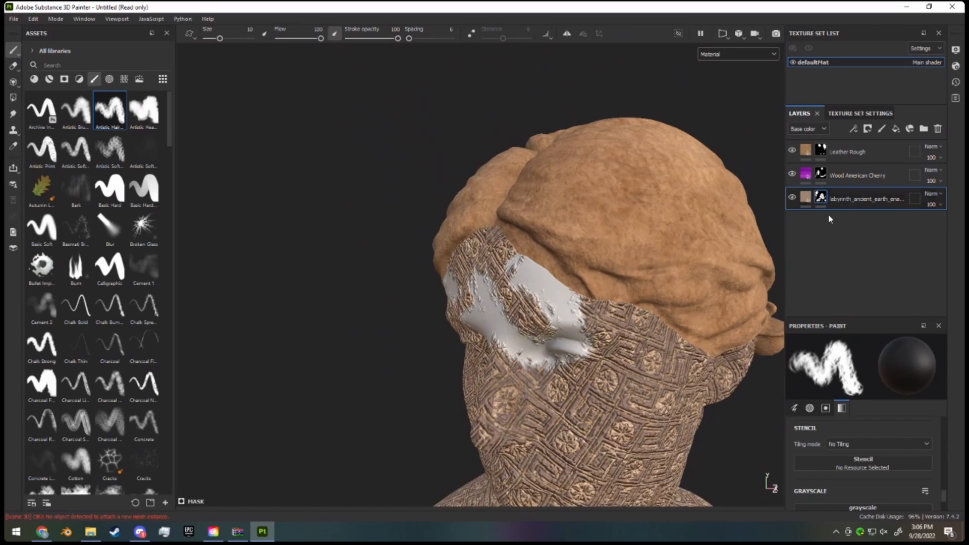
- Delete the Leather Rough, Wood American Cherry and labyrinth_ancient_earth_enamel layers together
click(858, 153)
shift+click(883, 199)
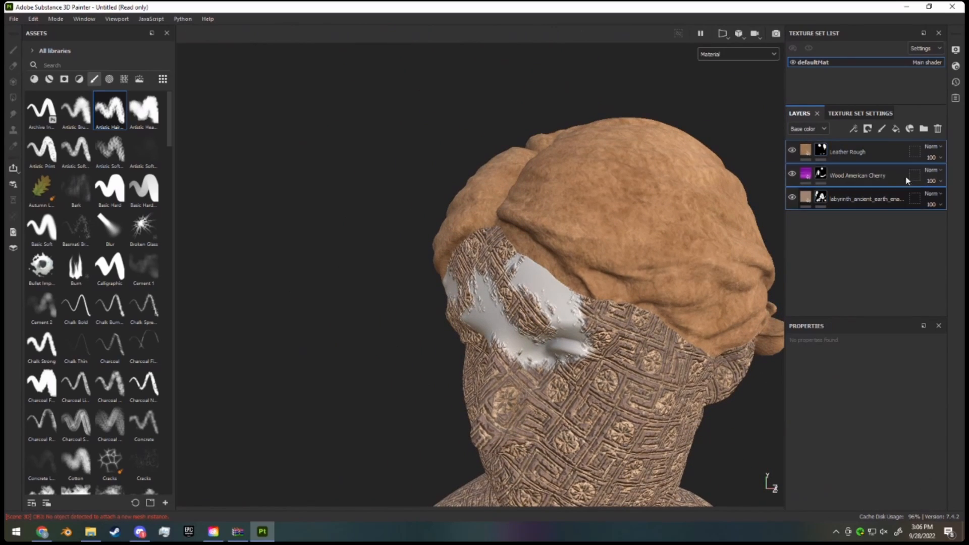
click(938, 130)
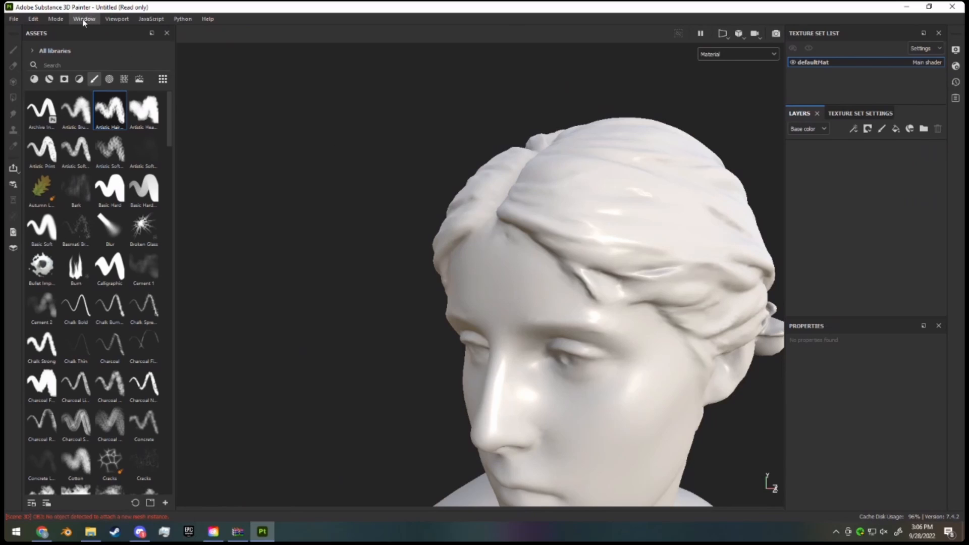
- Try the Bronze Statue and Bronze Corroded smart materials on the bust one at a time, deleting each from the layer stack
click(49, 79)
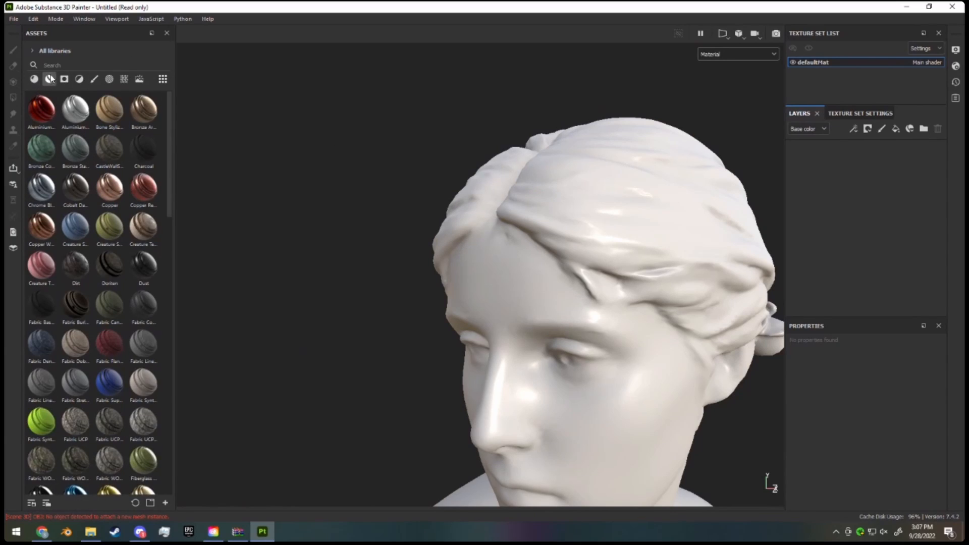
drag(74, 150, 828, 193)
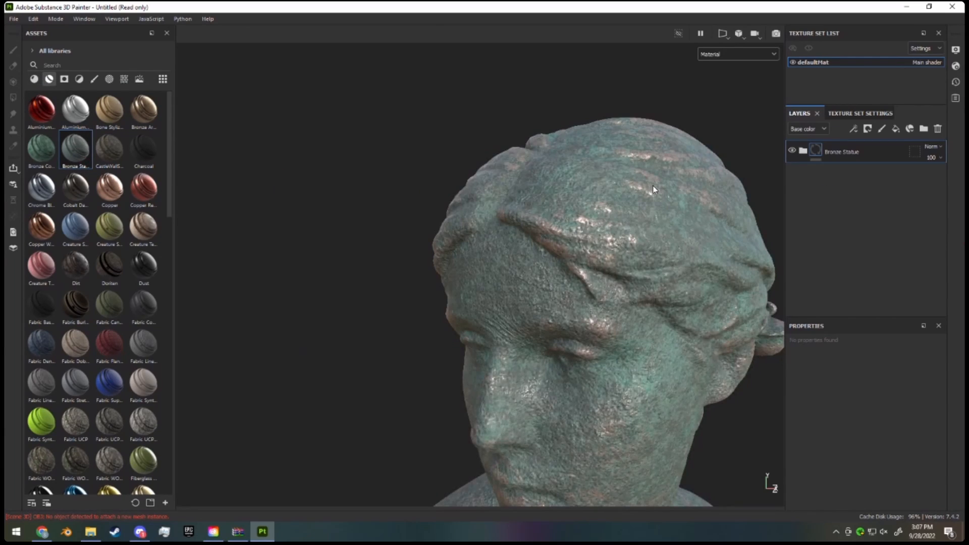
scroll(654, 197, down, 3)
alt+drag(655, 212, 616, 205)
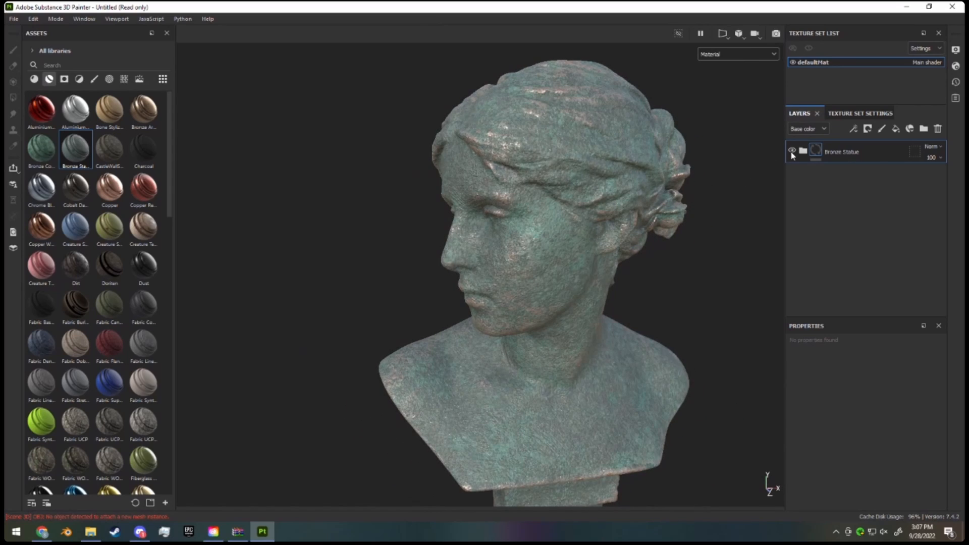
click(804, 152)
click(803, 152)
alt+drag(535, 166, 493, 163)
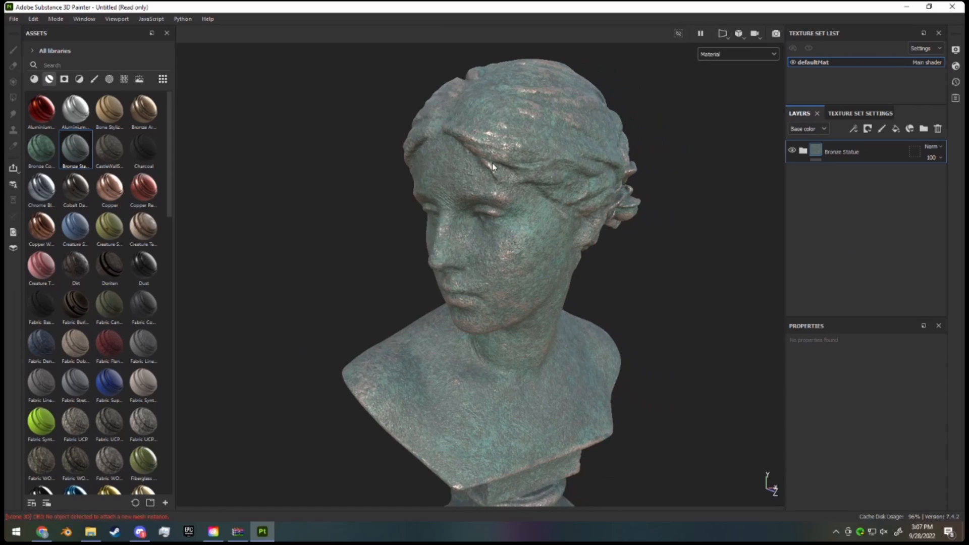
click(937, 132)
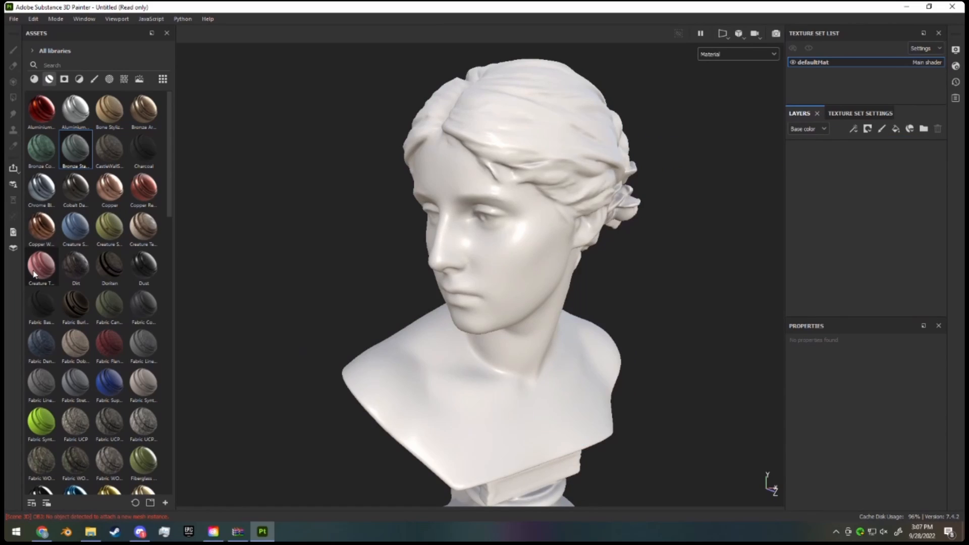
drag(42, 149, 850, 162)
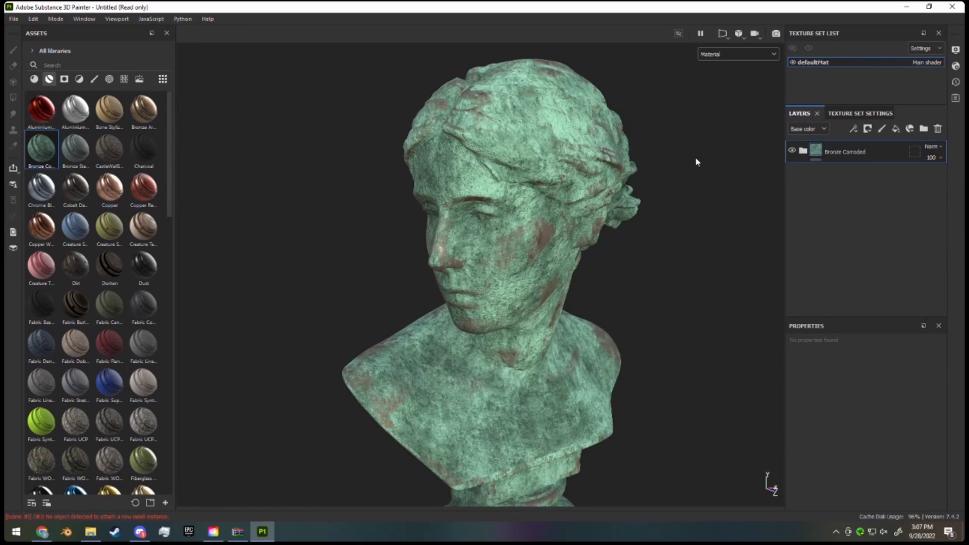
click(938, 130)
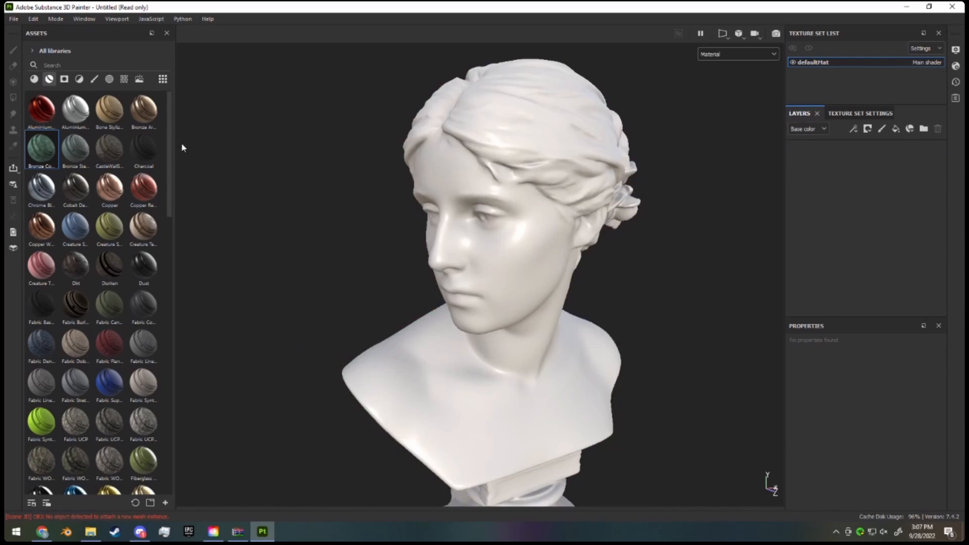
- Apply the Bone Stylized smart material to the bust and rotate the environment lighting around it
drag(109, 108, 879, 224)
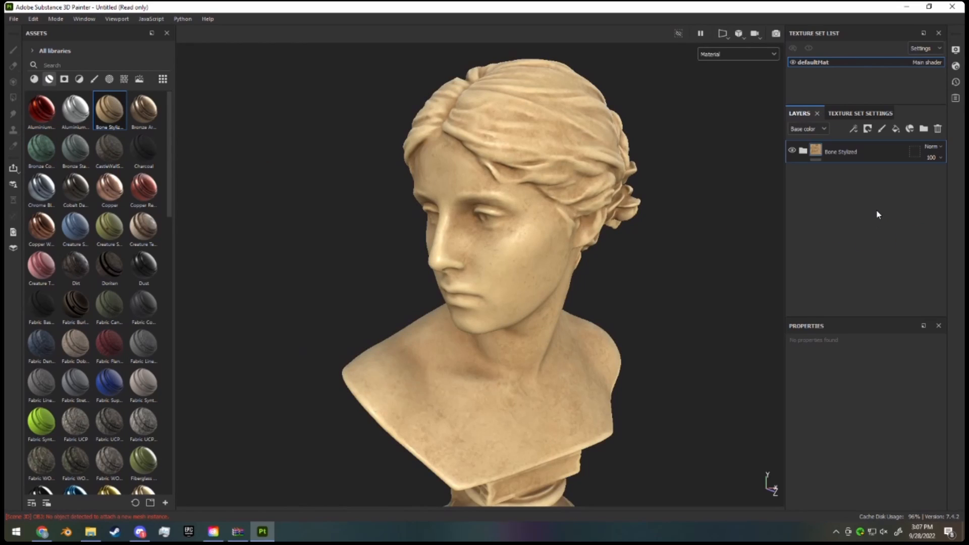
alt+drag(594, 125, 677, 173)
shift+right_drag(677, 174, 756, 171)
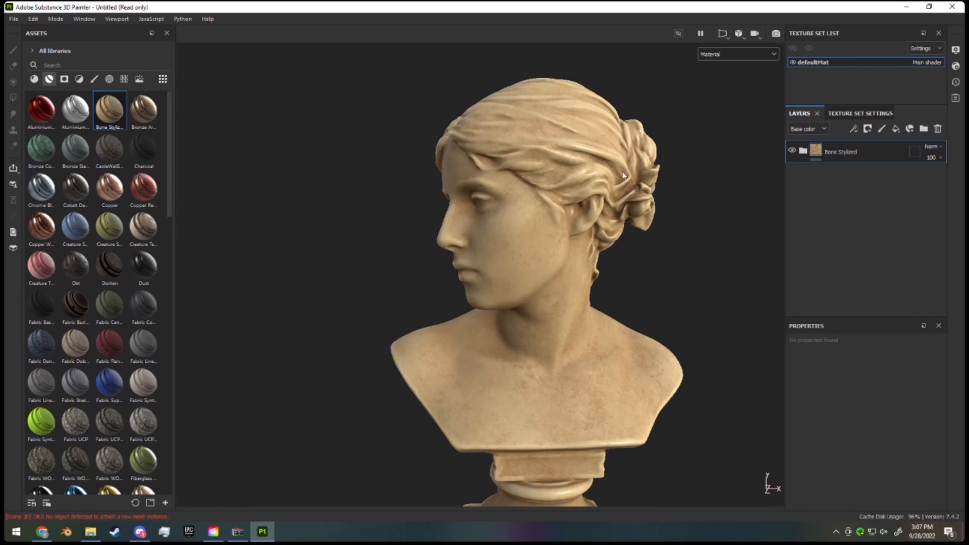
mouse_move(624, 176)
shift+right_down()
mouse_move(689, 178)
mouse_move(589, 188)
shift+right_up()
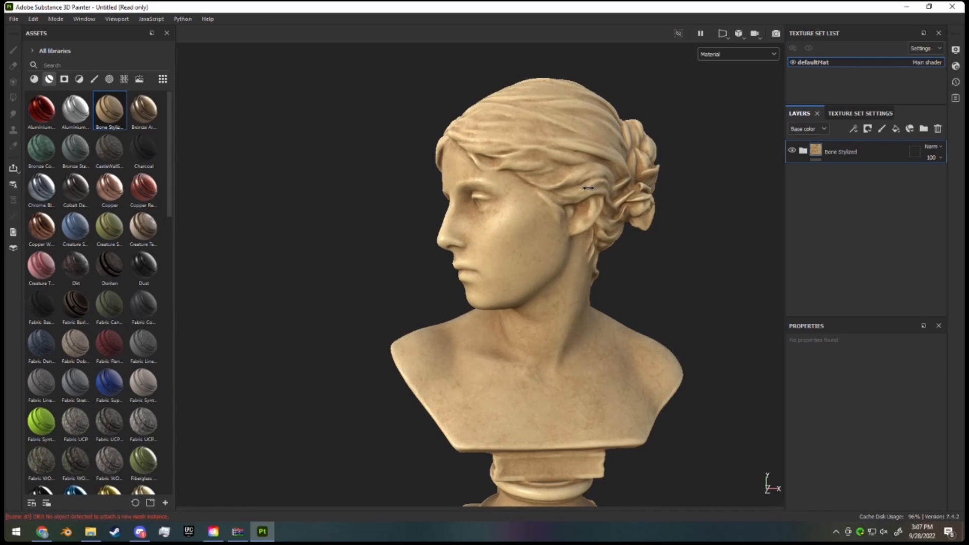
- Compare the bust with Bone Stylized hidden and shown, and expand its folder to examine the layers inside
click(792, 150)
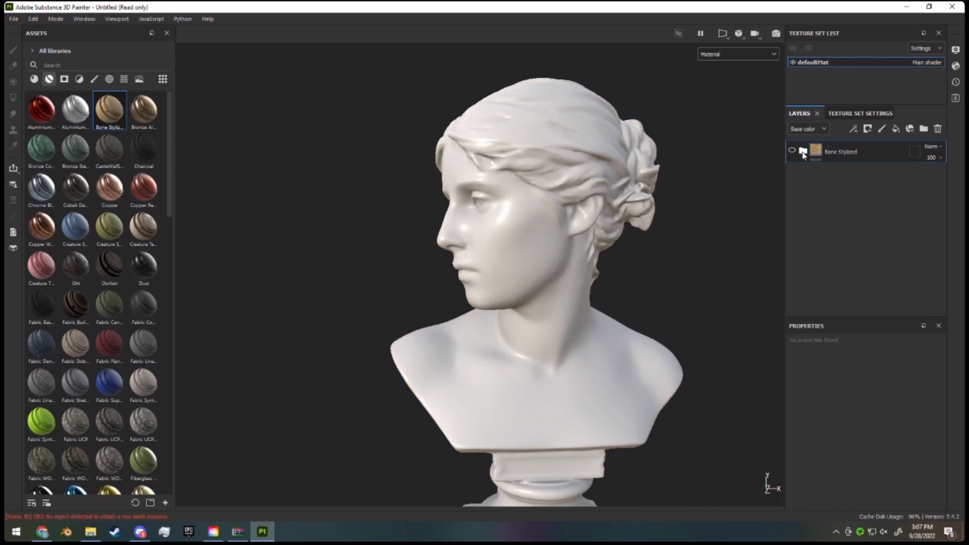
click(803, 150)
click(792, 150)
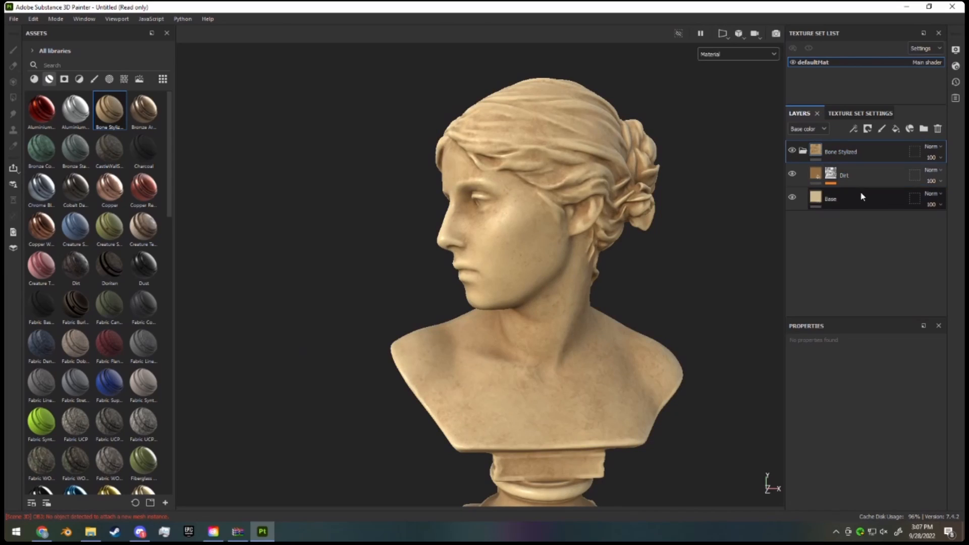
- Expand the Dirt layer's mask effects inside the Bone Stylized folder, and delete the whole folder
click(830, 175)
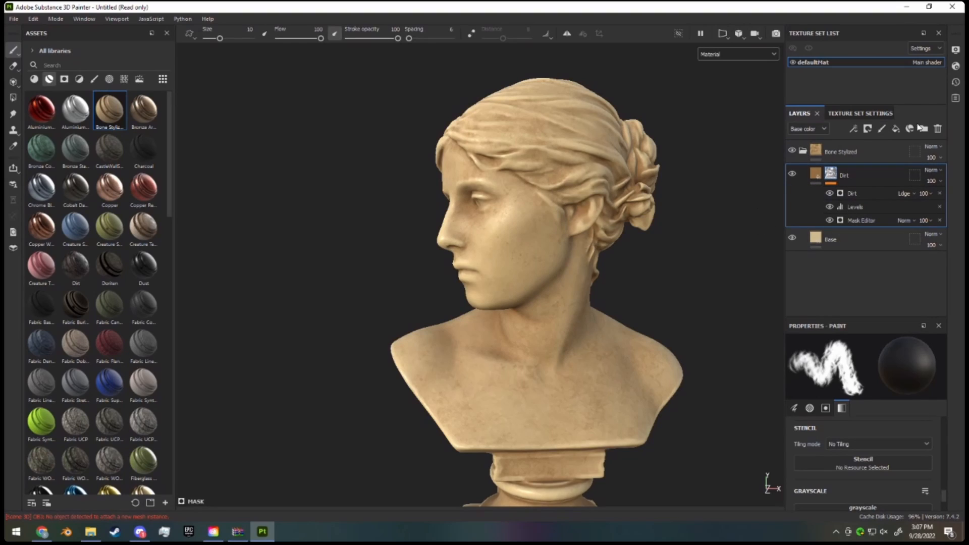
click(904, 153)
click(939, 129)
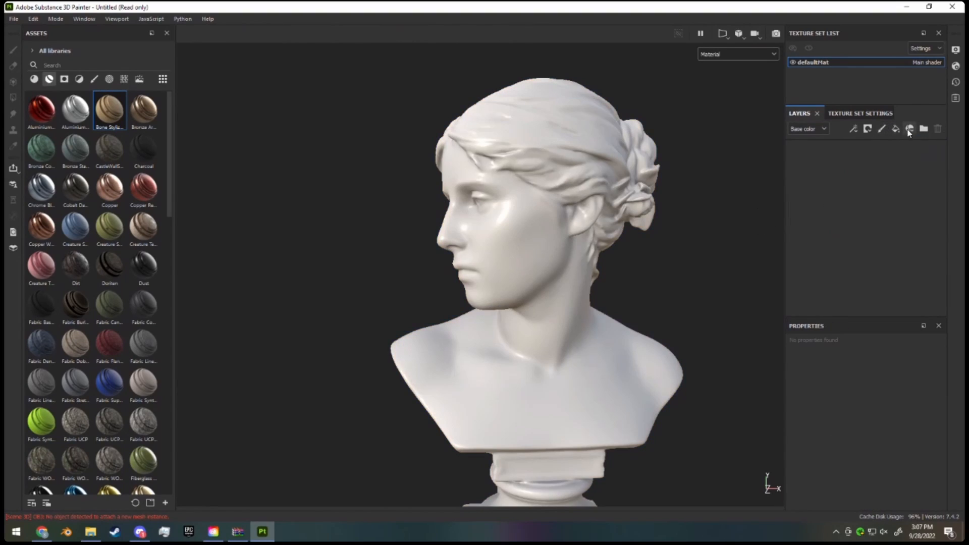
- Add a fill layer to the empty stack and set its base color to tan 8E7954
click(896, 129)
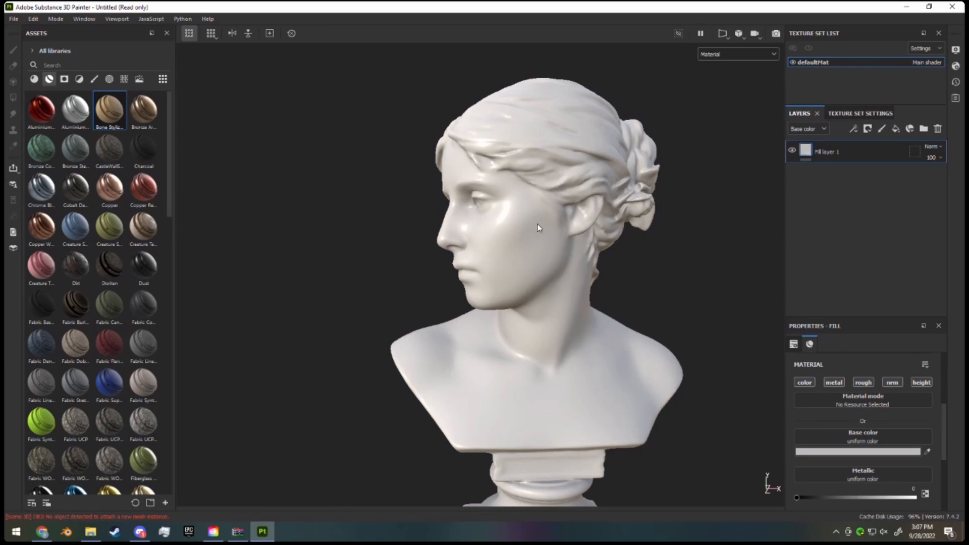
click(873, 452)
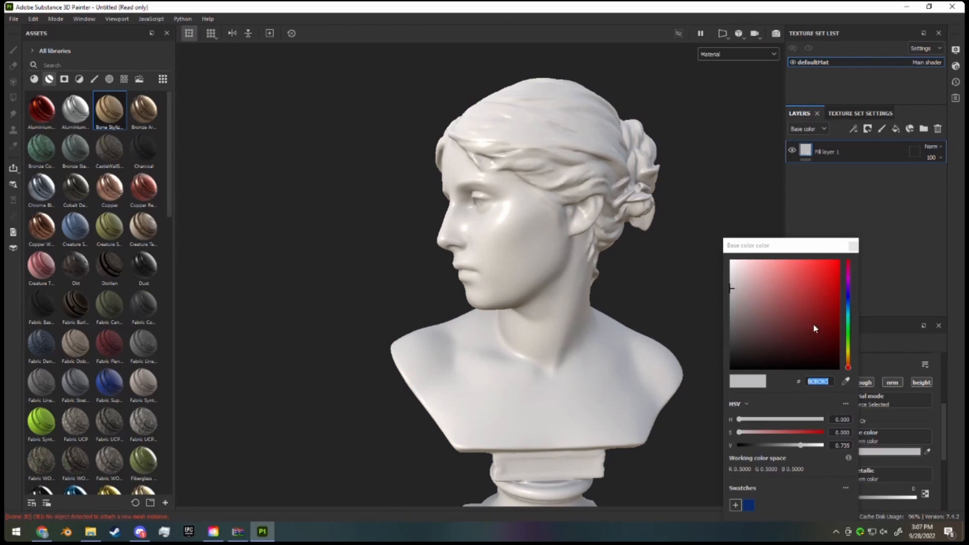
click(803, 311)
drag(849, 352, 774, 308)
click(848, 356)
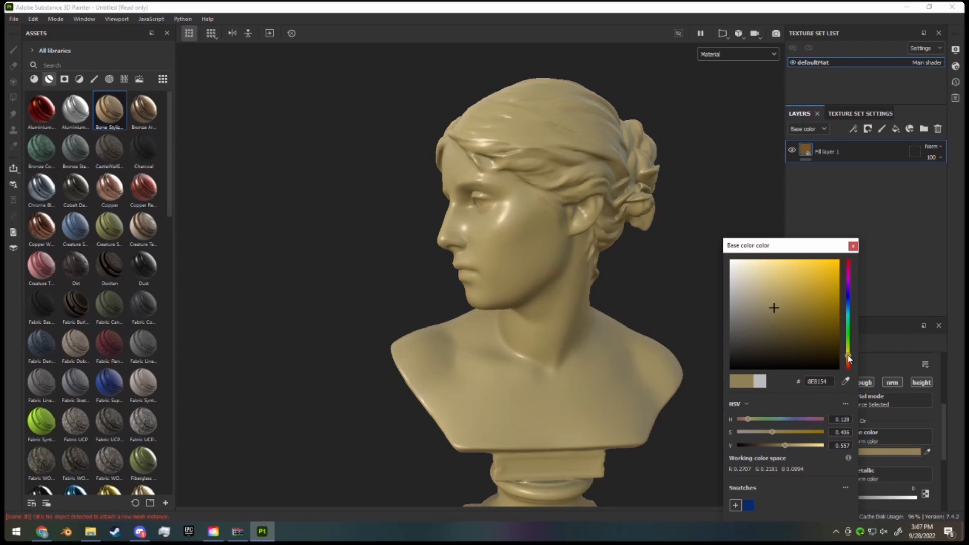
click(850, 360)
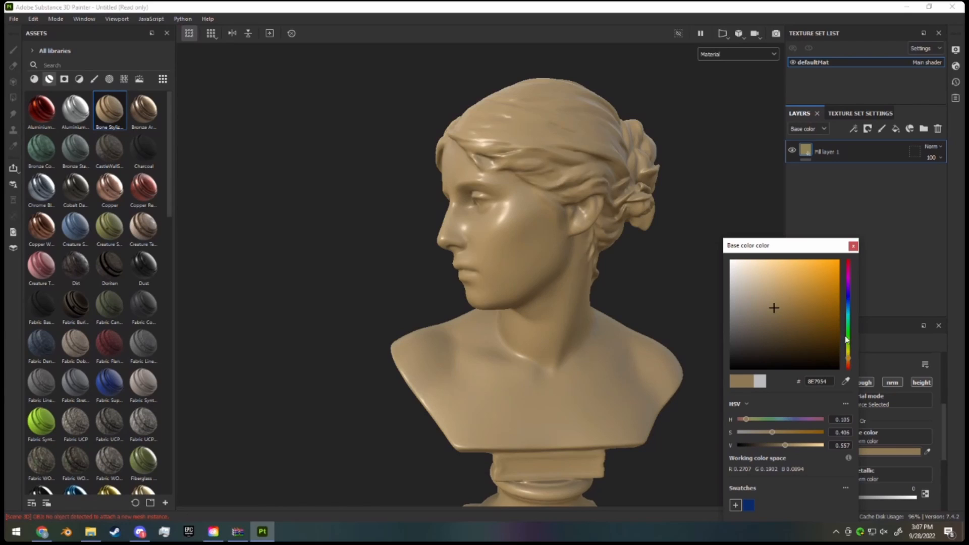
click(853, 245)
- Raise the tan fill layer's roughness to about 0.43
scroll(917, 367, up, 2)
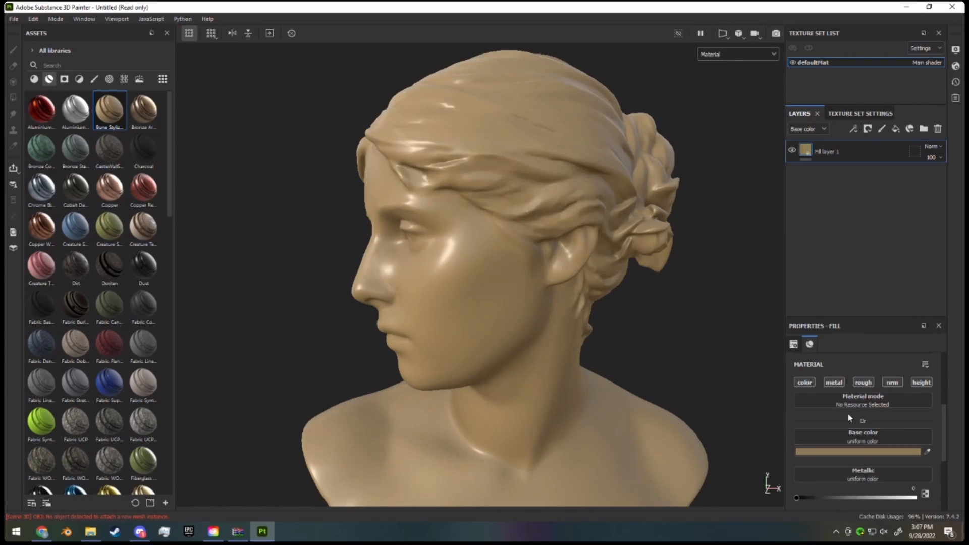
scroll(853, 434, down, 2)
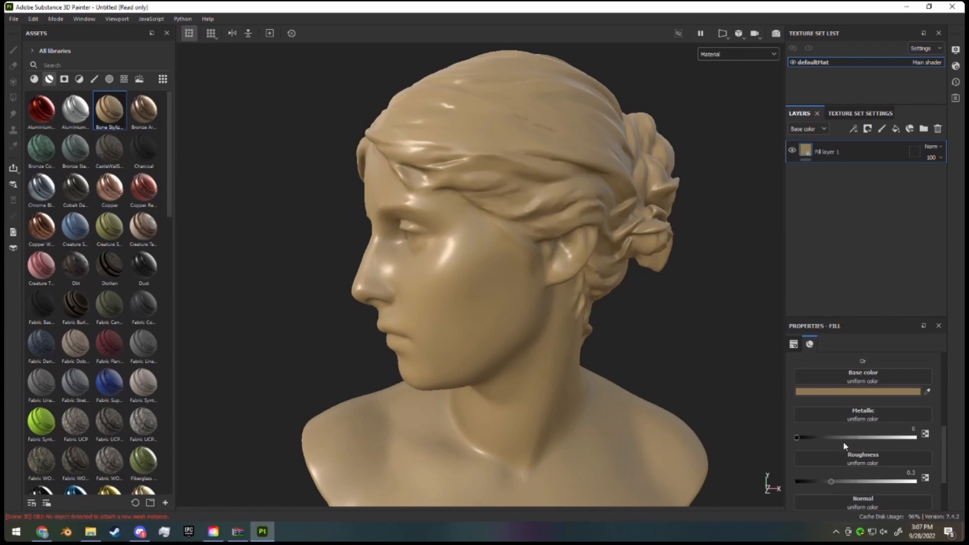
click(879, 482)
drag(881, 487, 856, 480)
scroll(864, 429, down, 3)
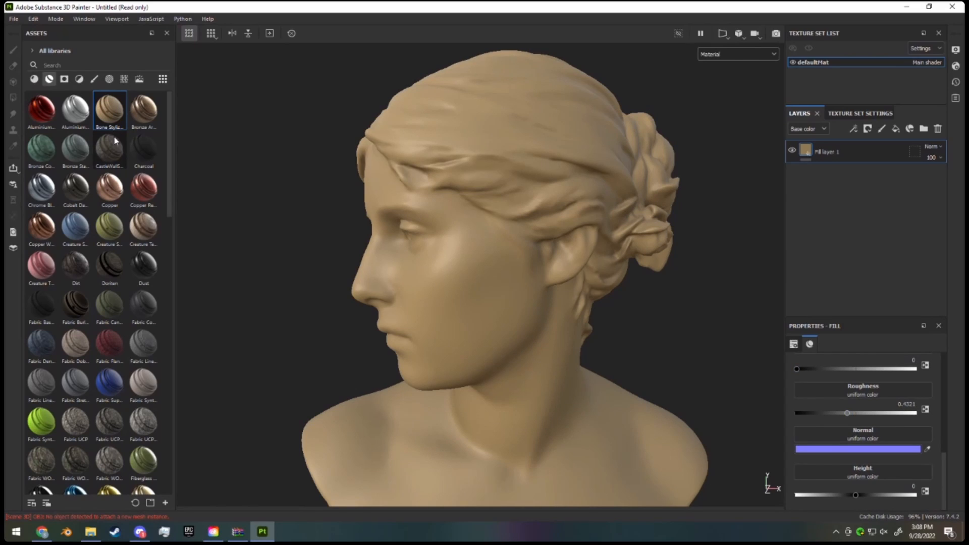
- Add a second fill layer above the tan one, leaving only its color channel enabled
click(896, 129)
scroll(844, 429, up, 5)
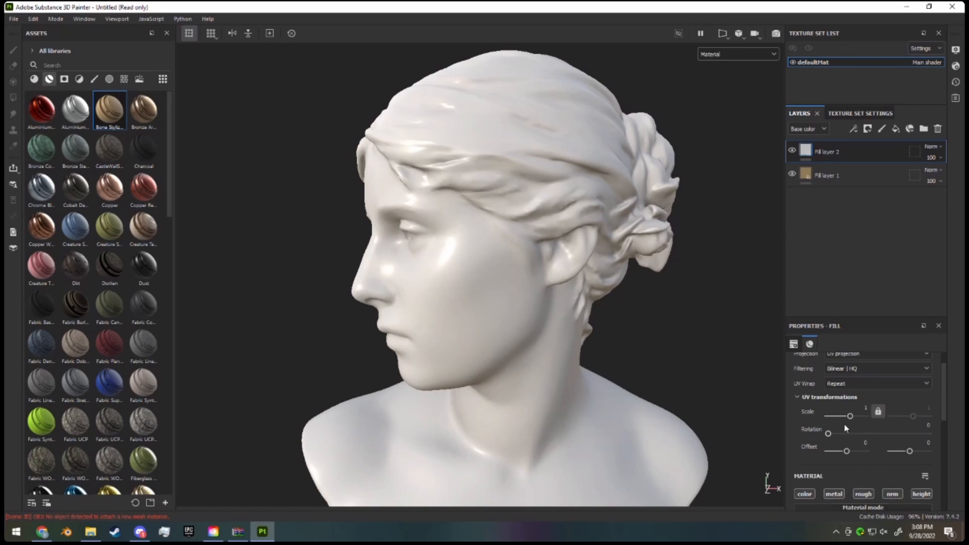
scroll(839, 455, down, 1)
click(843, 434)
click(864, 434)
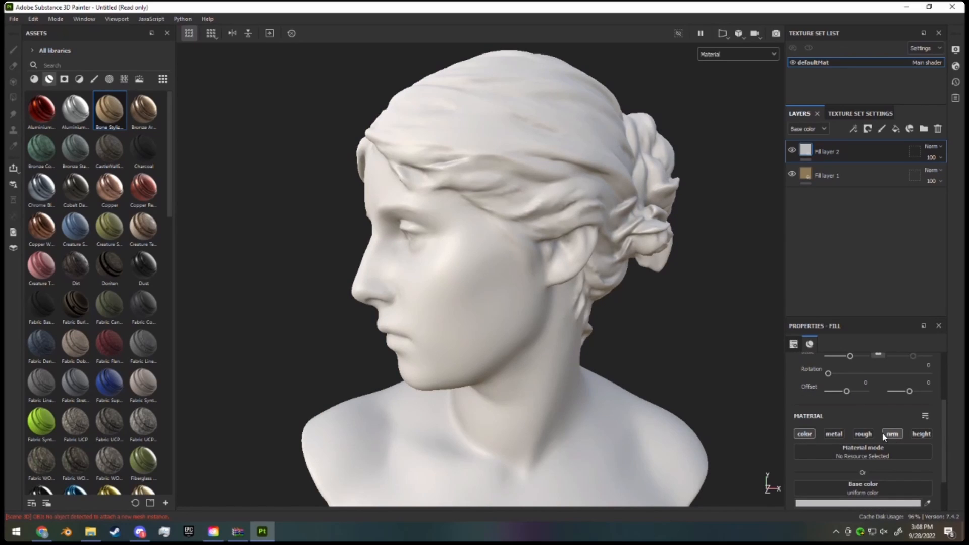
scroll(896, 443, down, 1)
- Set Fill layer 2's base color to a dark reddish brown, about 563628
click(866, 450)
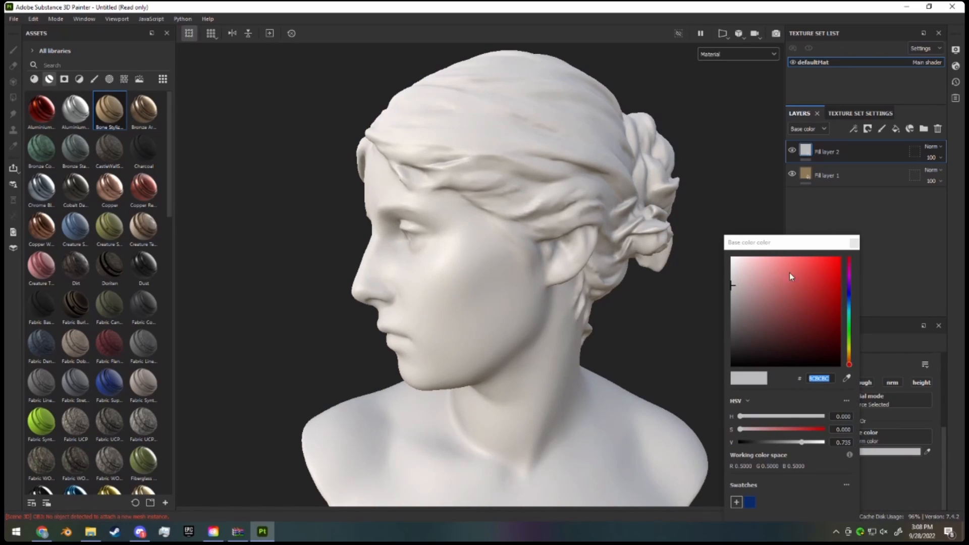
drag(851, 356, 849, 361)
drag(797, 329, 786, 320)
mouse_move(850, 360)
mouse_down()
mouse_move(849, 348)
mouse_move(850, 363)
mouse_up()
click(793, 334)
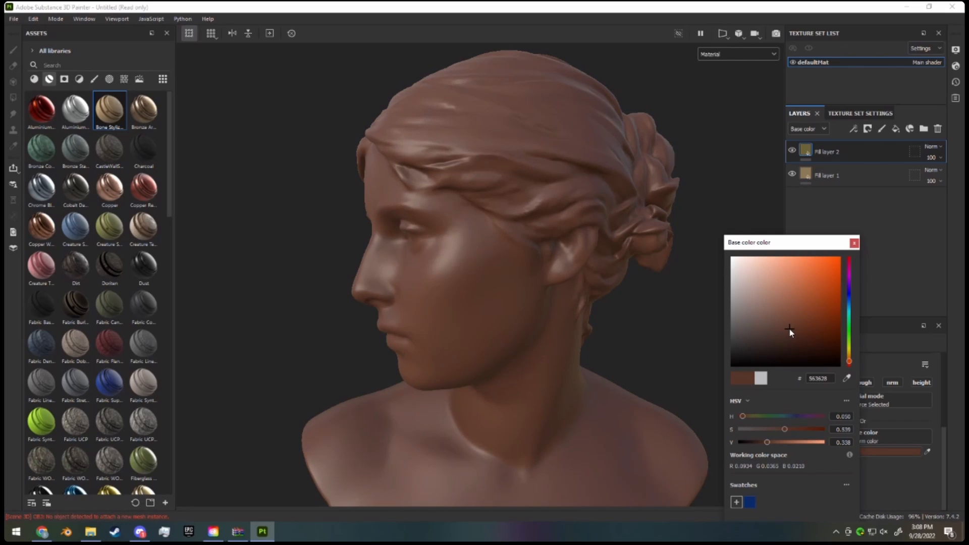
click(901, 254)
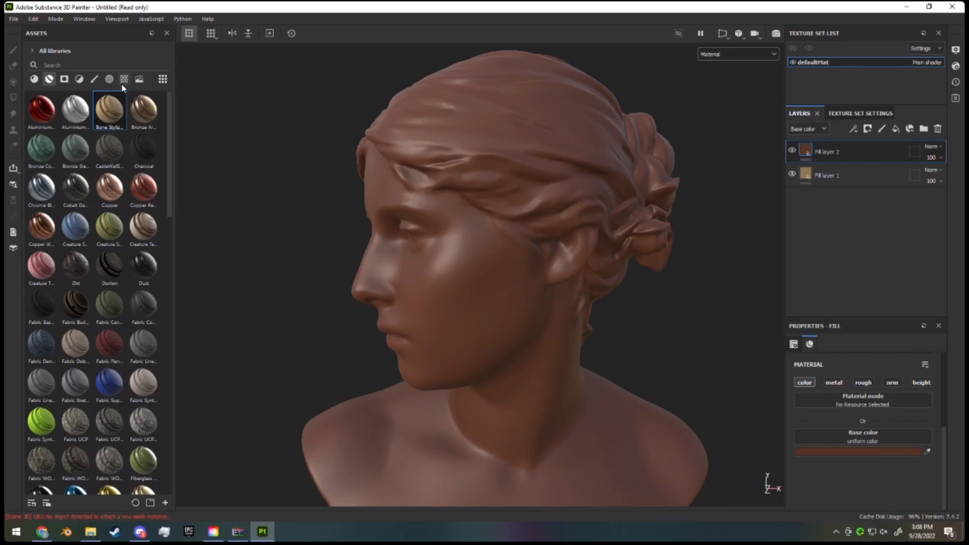
- Try the Dust Dirty smart mask on Fill layer 2, inspect the bust, and remove the mask's Mask Editor effect
click(48, 79)
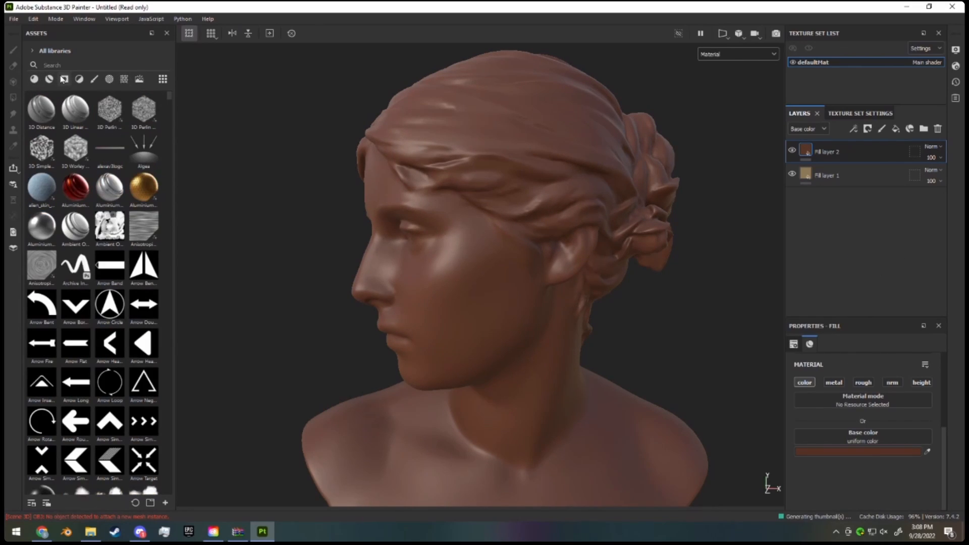
click(65, 79)
click(80, 81)
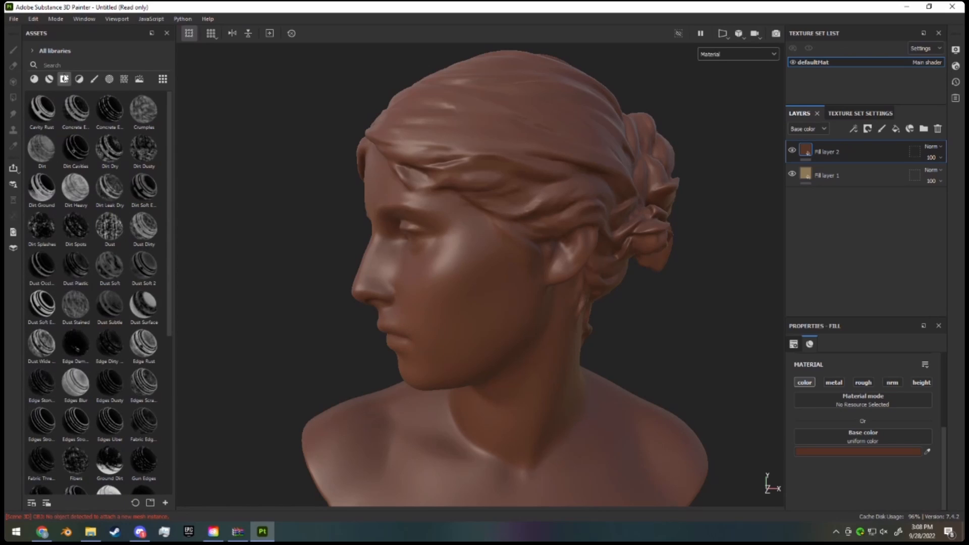
mouse_move(83, 112)
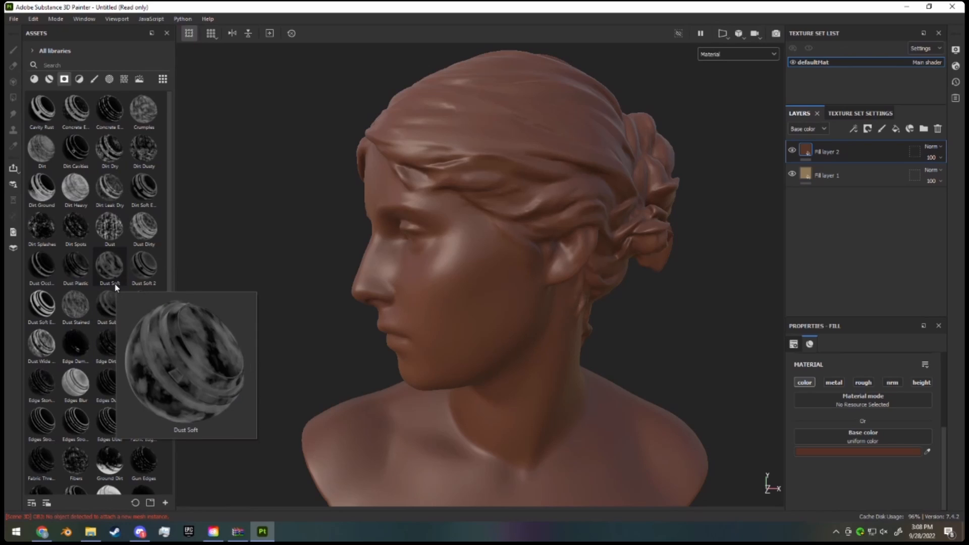
mouse_move(104, 302)
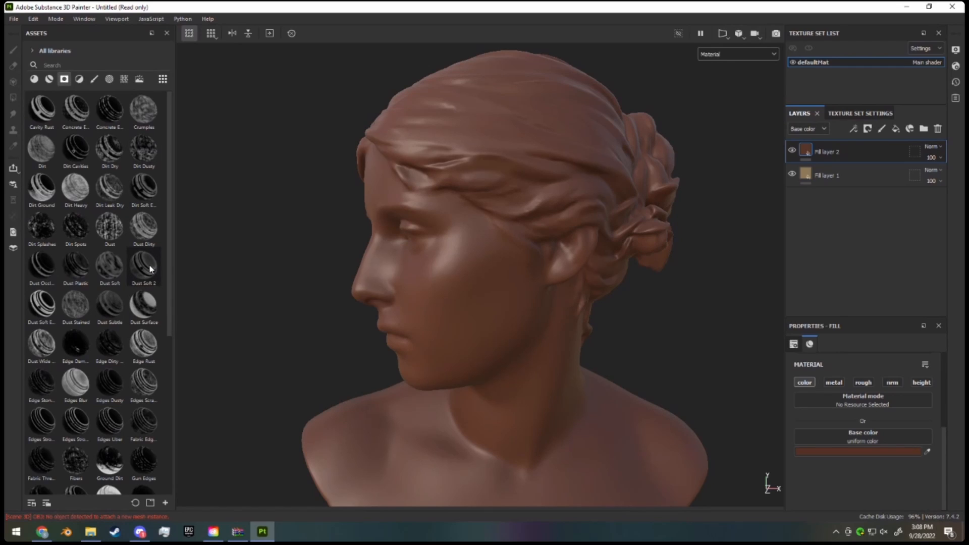
drag(147, 237, 841, 161)
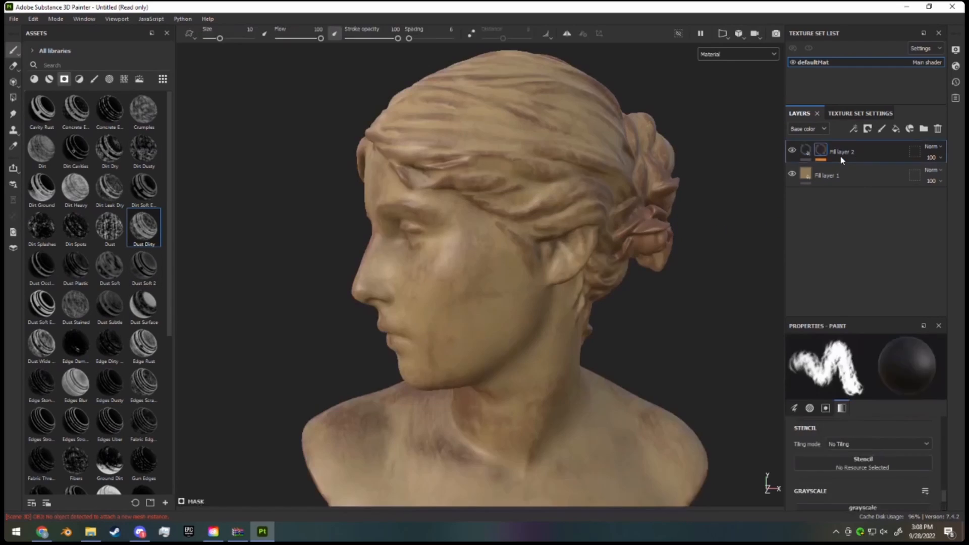
scroll(399, 217, down, 2)
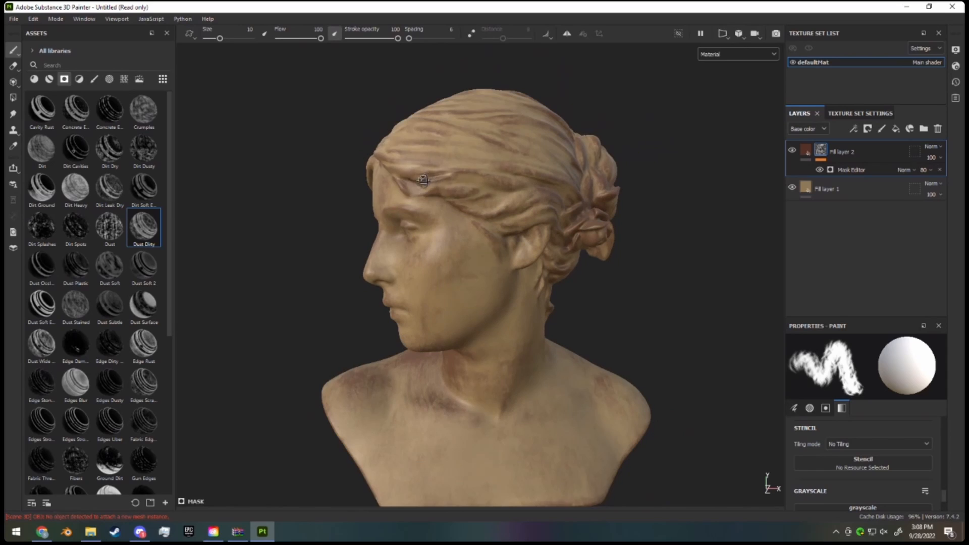
alt+drag(423, 180, 661, 207)
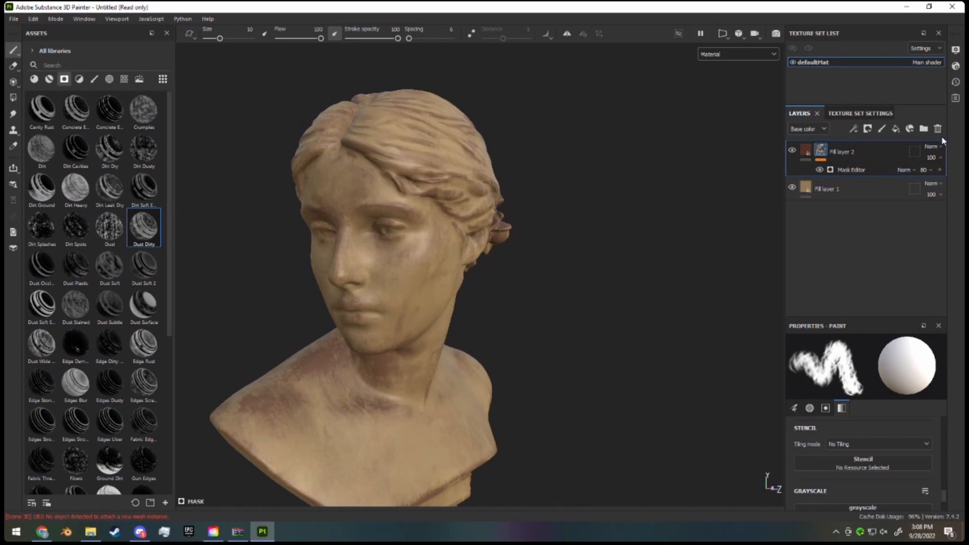
click(941, 169)
- Apply the "Soft Dama..." smart mask to Fill layer 2 and inspect the bust from another angle
scroll(75, 375, down, 3)
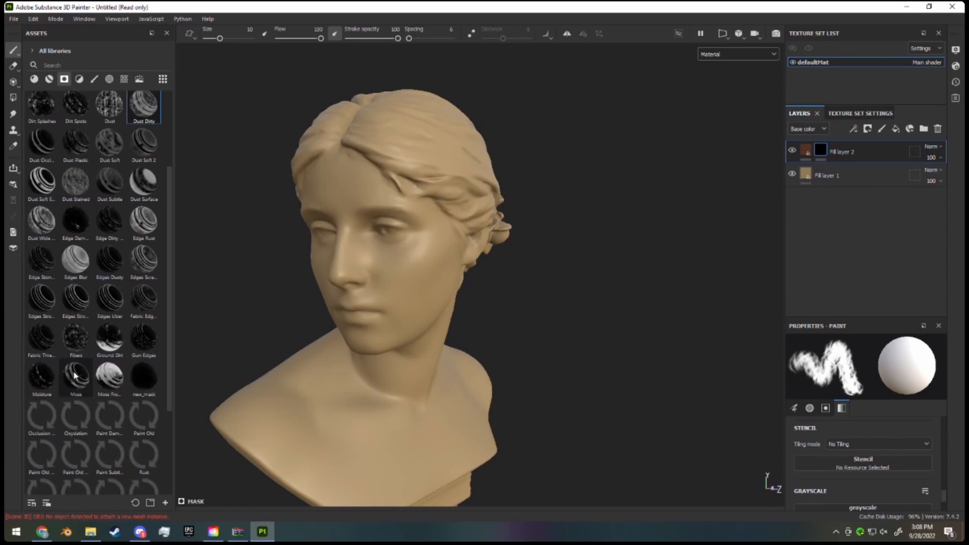
scroll(75, 375, down, 3)
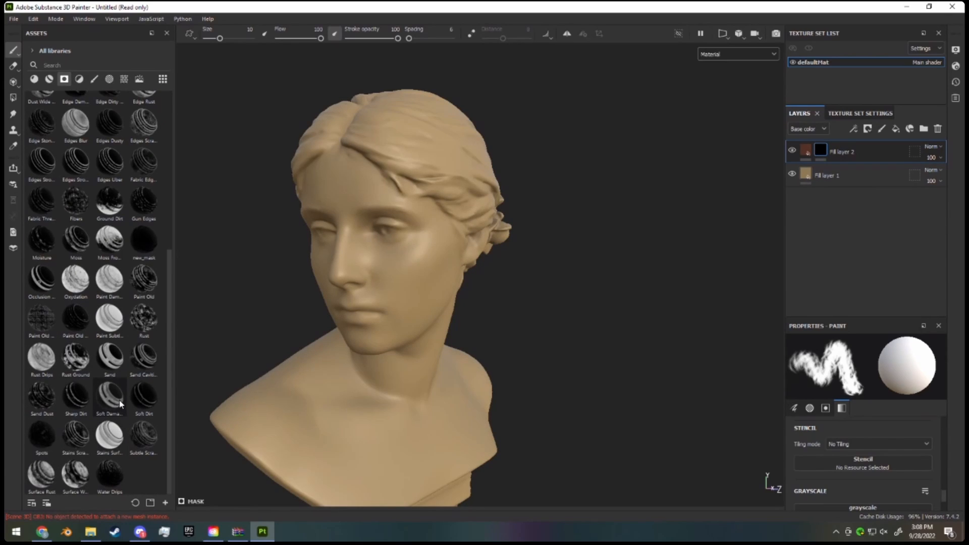
drag(121, 404, 888, 156)
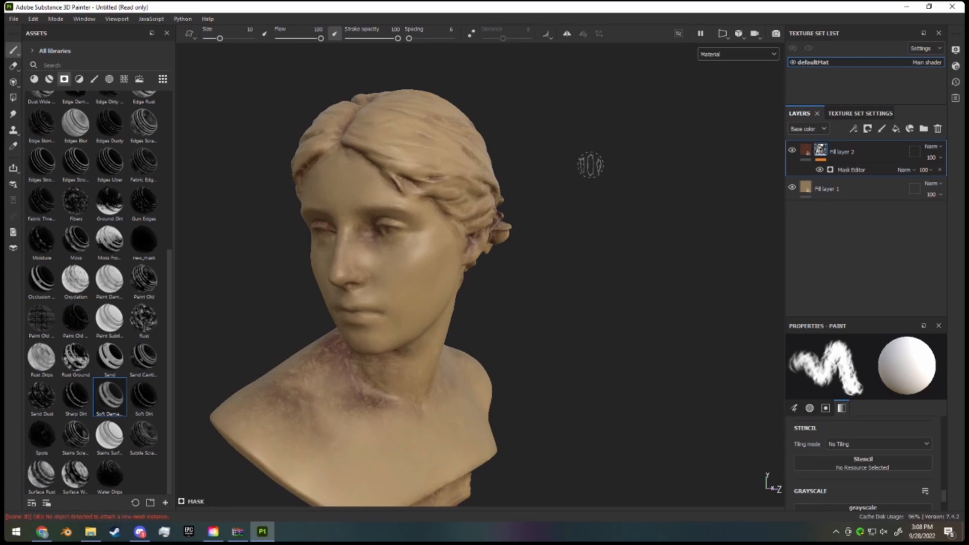
alt+drag(594, 198, 522, 223)
shift+right_drag(523, 222, 520, 224)
alt+drag(520, 223, 501, 221)
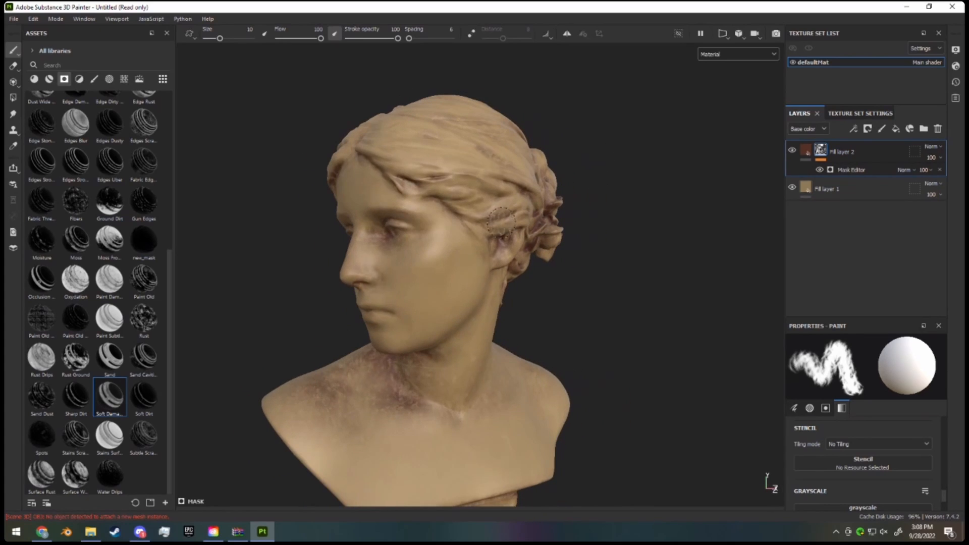
- Add a third fill layer on top with its metal, normal, roughness and height channels disabled
click(896, 128)
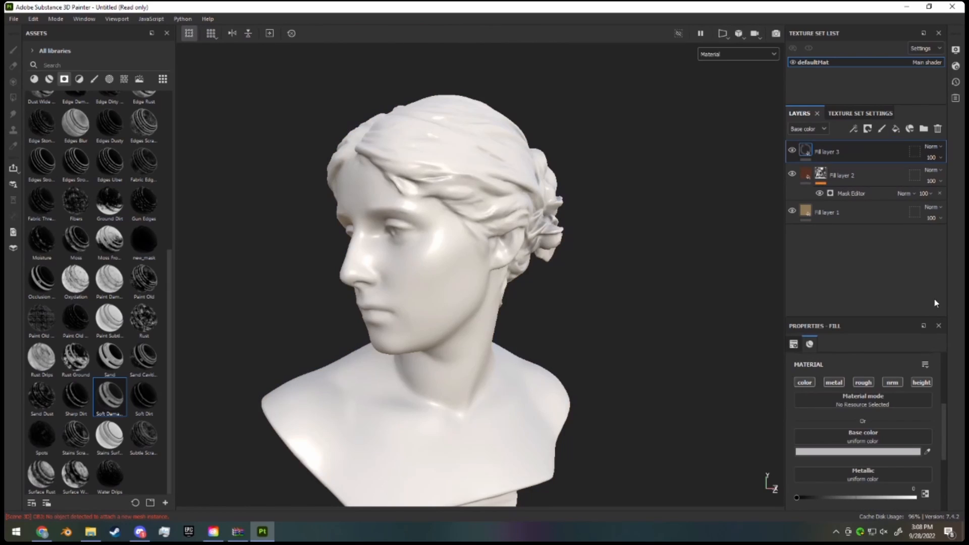
click(834, 383)
click(892, 383)
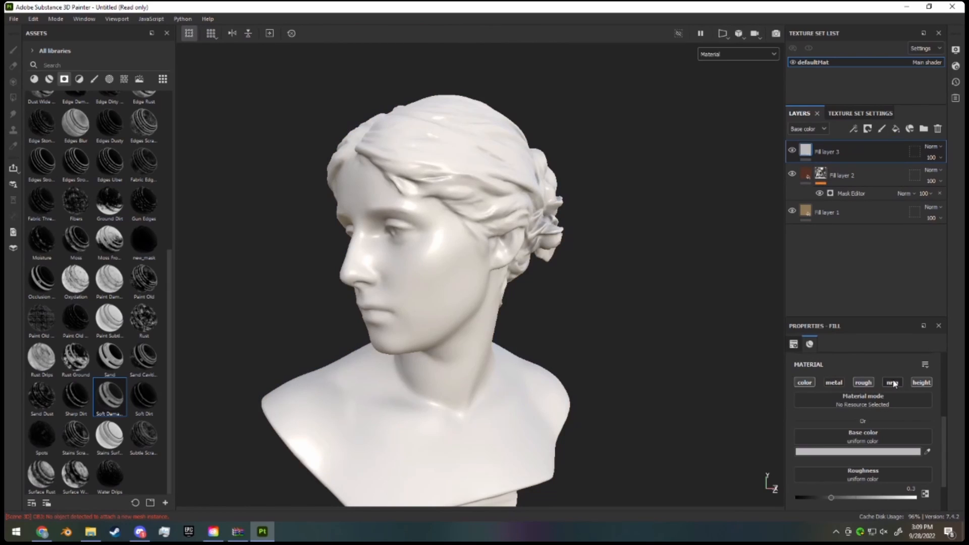
click(863, 382)
click(922, 383)
- Set Fill layer 3's base color to the muted yellow-green A3A76F
click(880, 450)
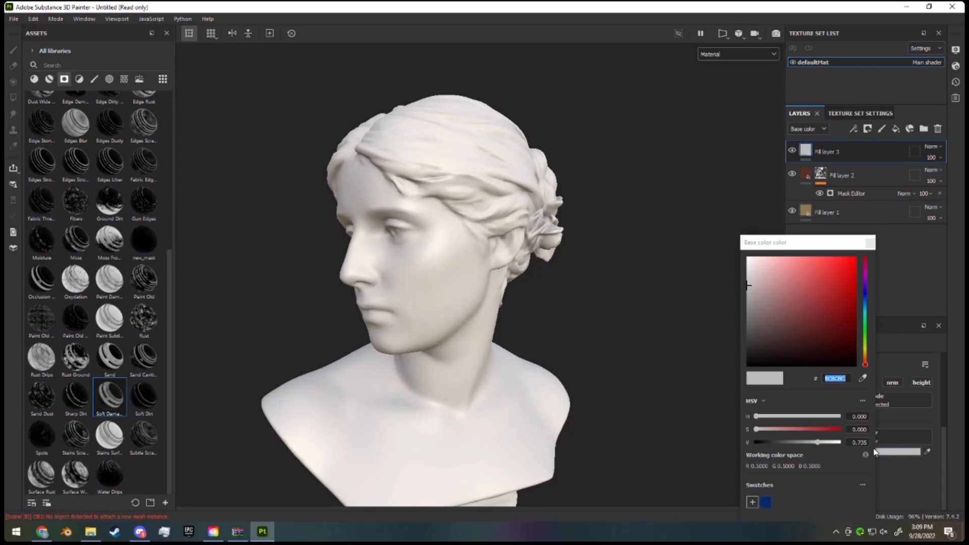
click(839, 284)
drag(869, 354, 869, 347)
drag(808, 284, 783, 295)
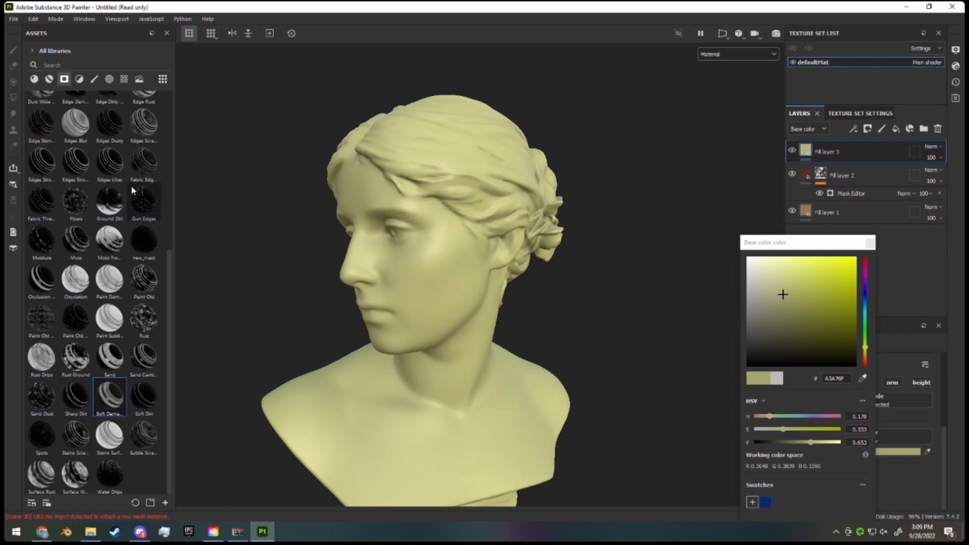
- Apply the "Dirt Soft E..." smart mask to Fill layer 3 and lower the layer's opacity to 64
scroll(198, 223, up, 1)
scroll(142, 222, up, 5)
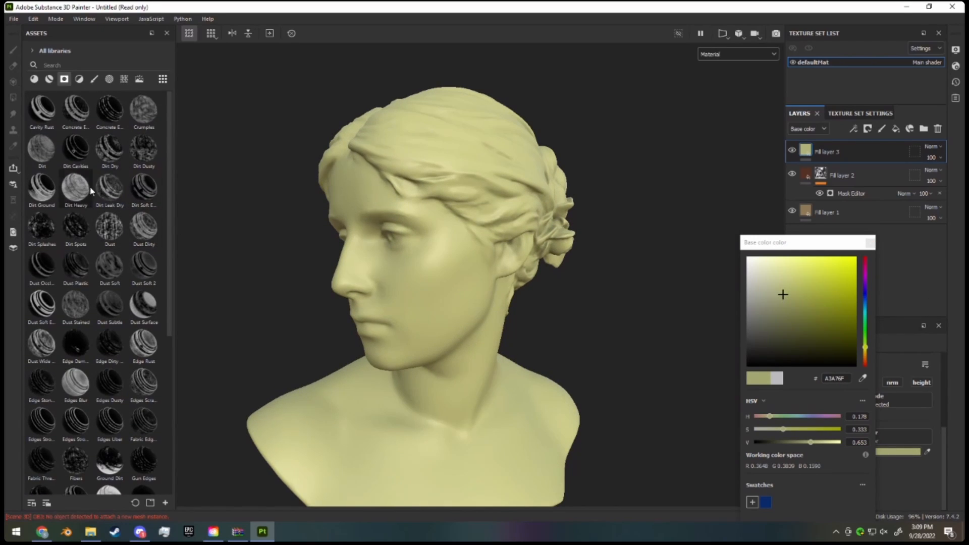
mouse_move(145, 179)
mouse_down()
mouse_move(751, 199)
mouse_move(867, 146)
mouse_up()
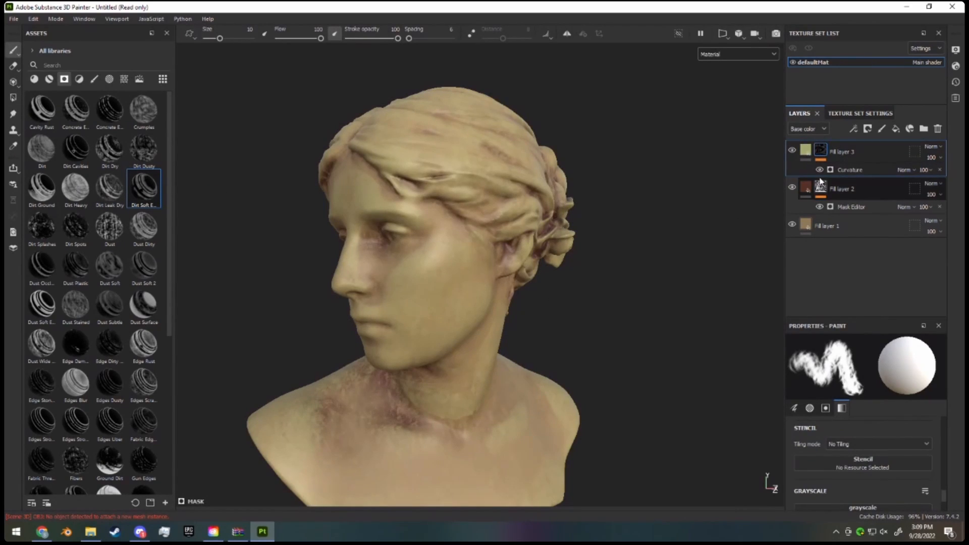
click(929, 170)
mouse_move(956, 176)
mouse_down()
mouse_move(920, 176)
mouse_move(945, 174)
mouse_up()
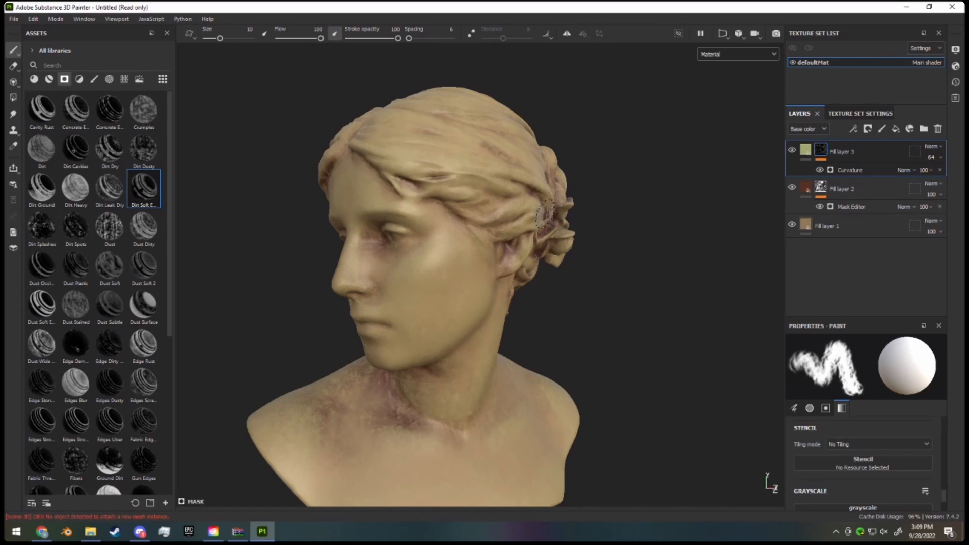
alt+drag(530, 204, 439, 281)
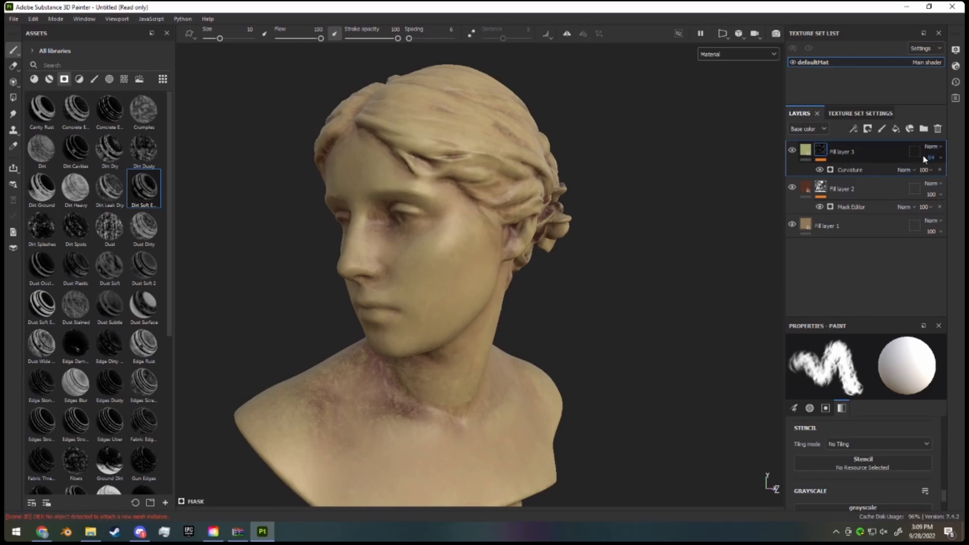
- Add a fourth fill layer on top of the stack with only its color channel enabled
click(897, 129)
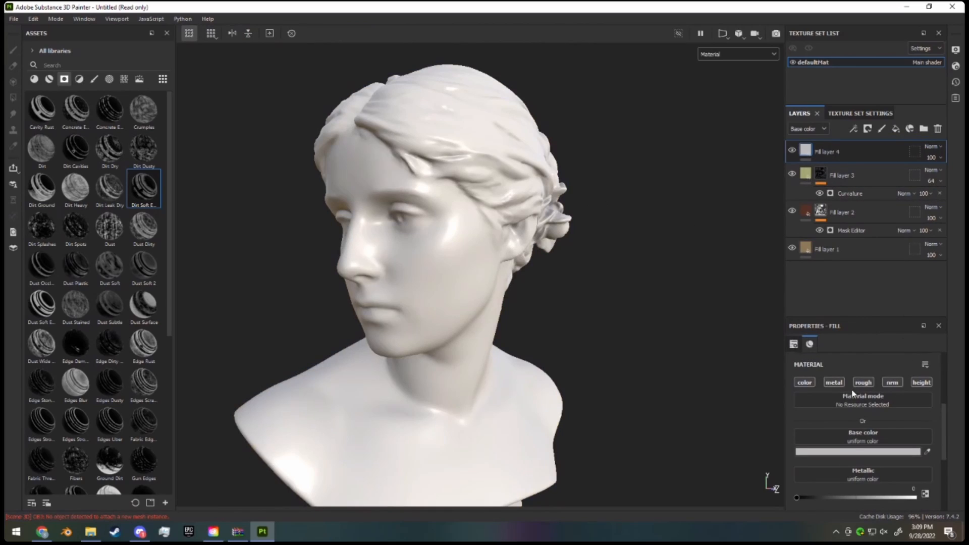
click(835, 382)
click(892, 382)
click(922, 383)
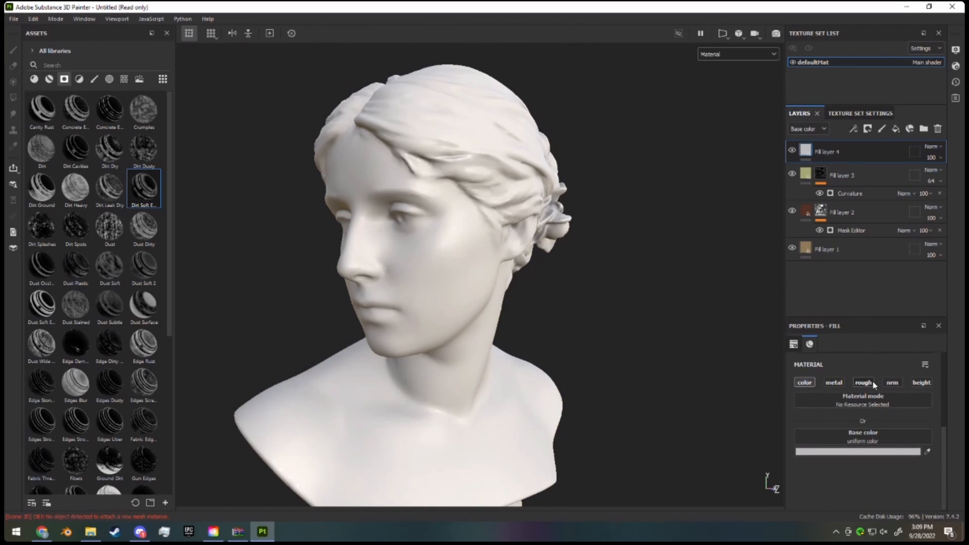
- Set Fill layer 4's base color to the dark brown 4E3A26
click(858, 451)
click(812, 308)
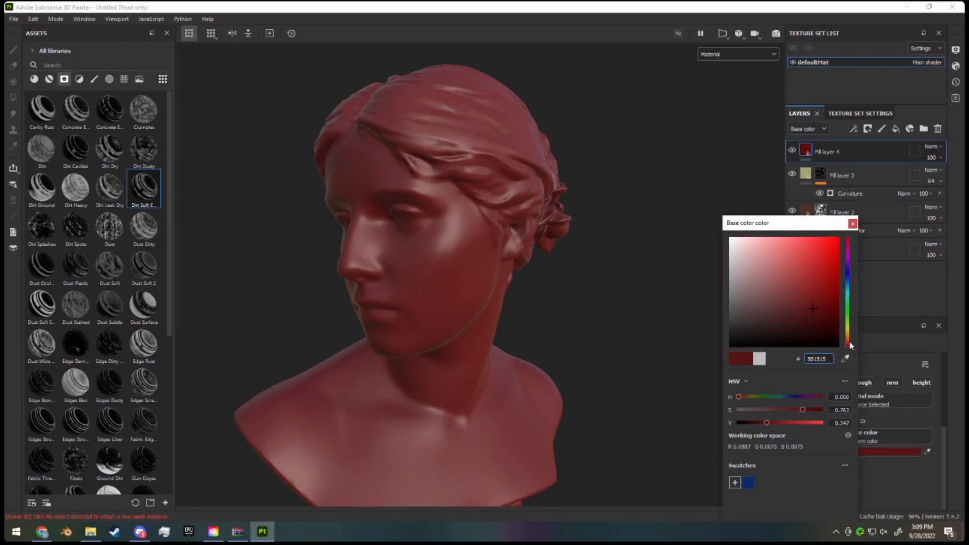
drag(848, 346, 791, 308)
drag(842, 344, 848, 338)
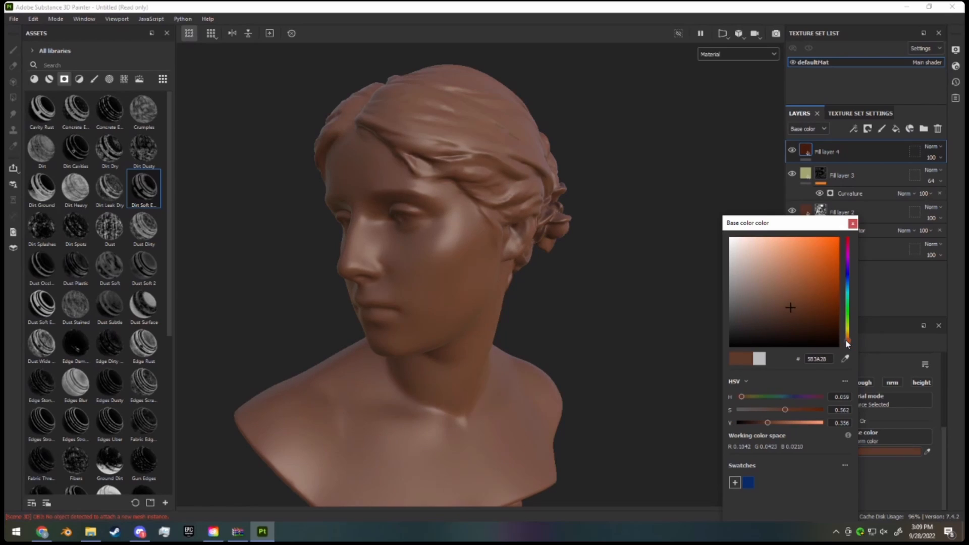
drag(793, 316, 786, 314)
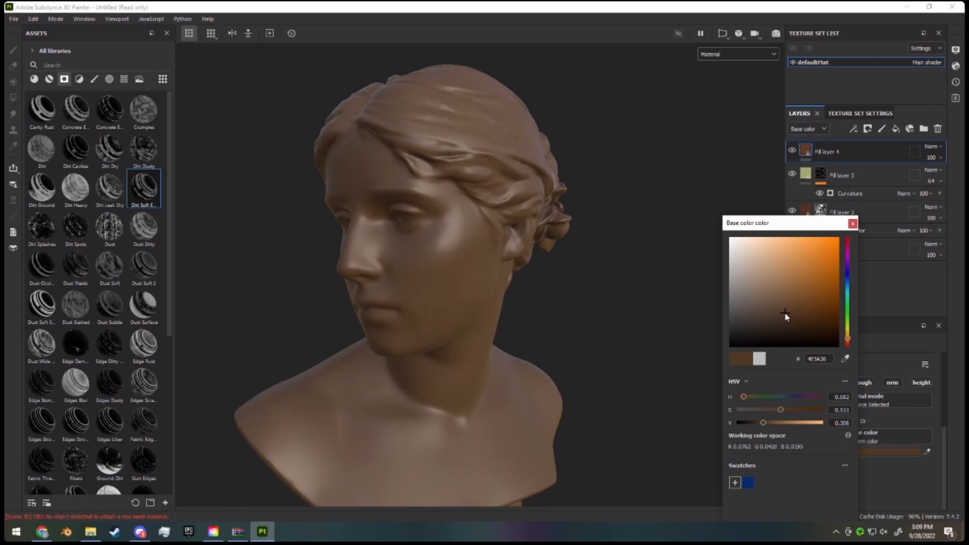
click(853, 223)
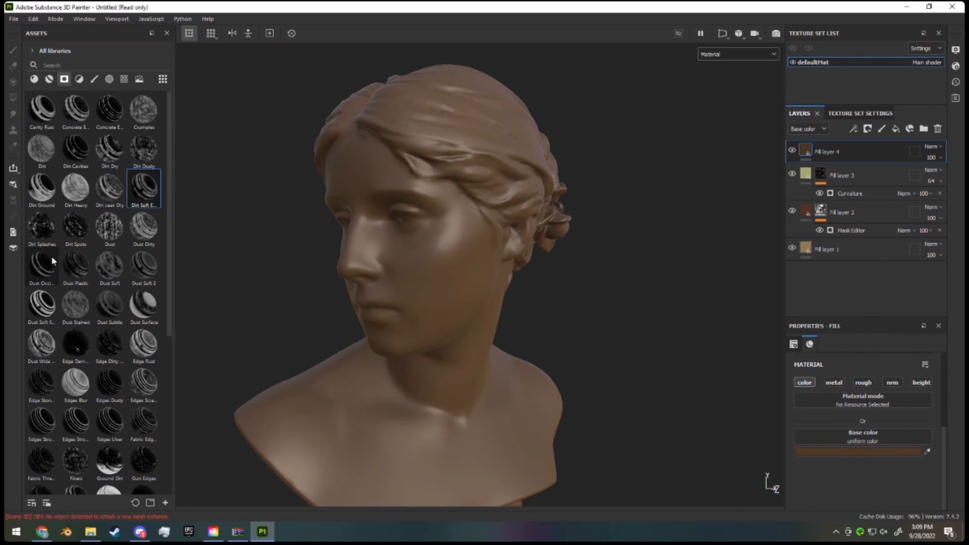
- Apply the Ground Dirt smart mask to Fill layer 4
mouse_move(56, 259)
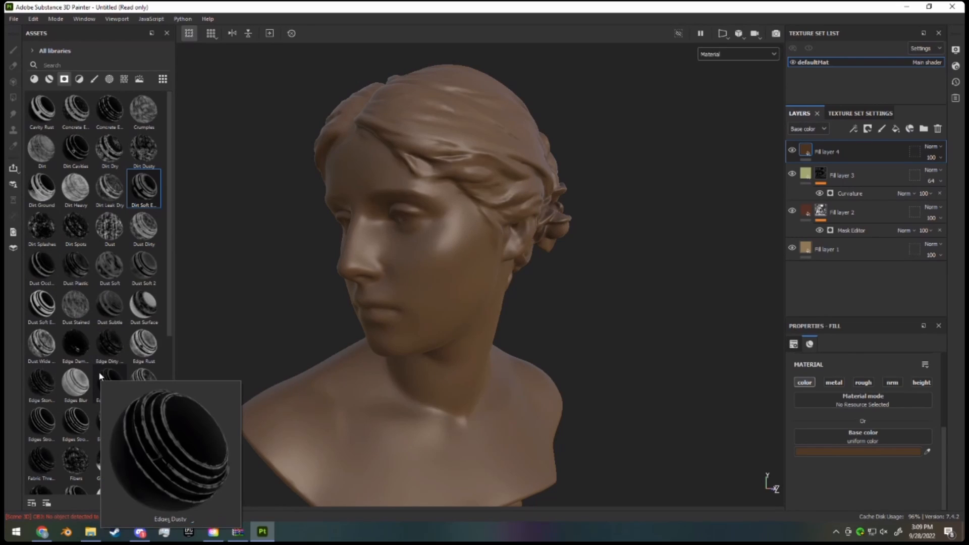
scroll(123, 372, down, 3)
scroll(123, 369, down, 3)
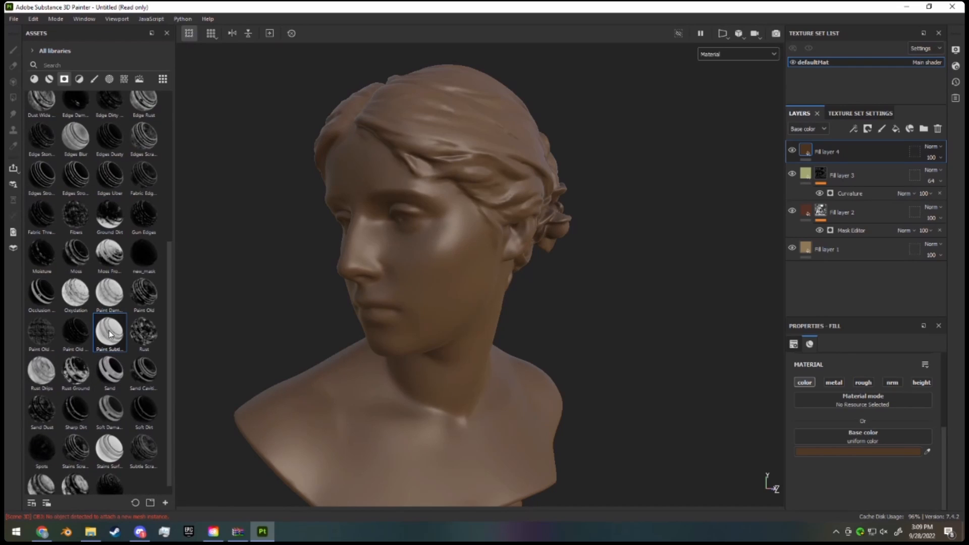
drag(109, 217, 839, 150)
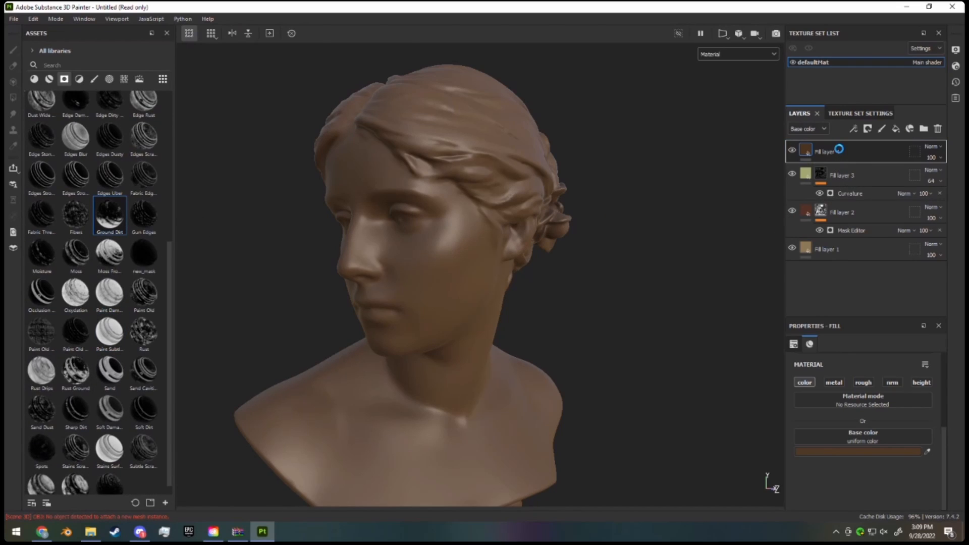
scroll(575, 243, down, 3)
alt+middle_drag(578, 265, 555, 162)
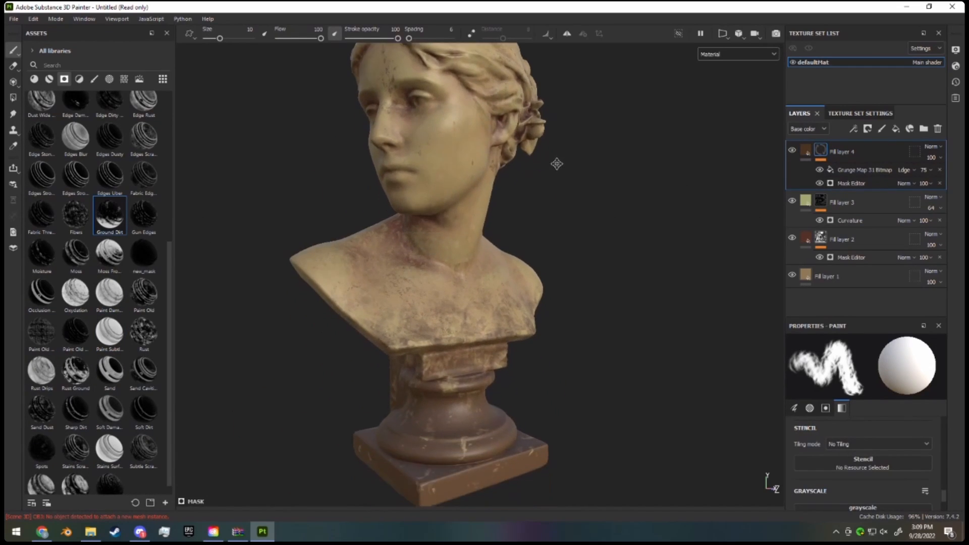
alt+drag(556, 162, 516, 225)
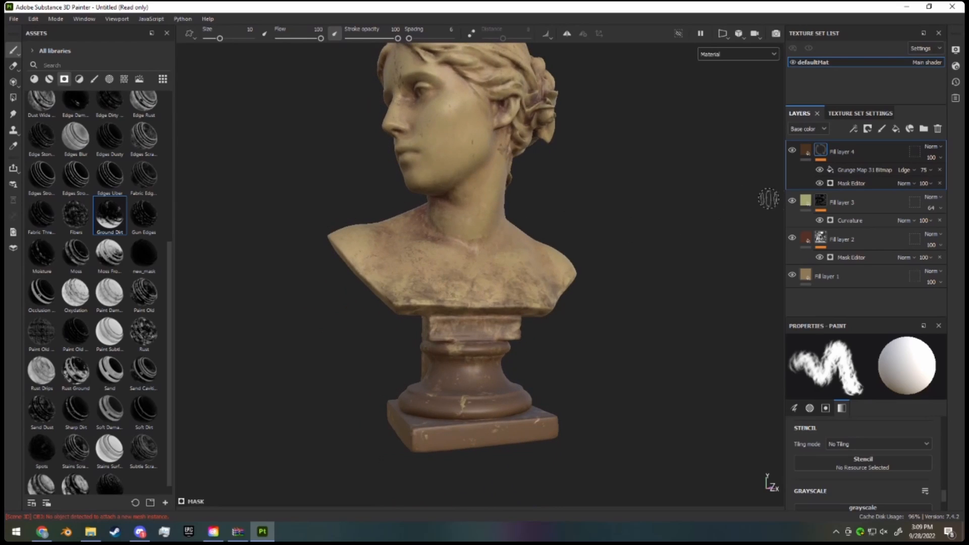
- Set the mask generator's Global Balance to 0.78 on both Fill layer 4 and Fill layer 2
click(808, 151)
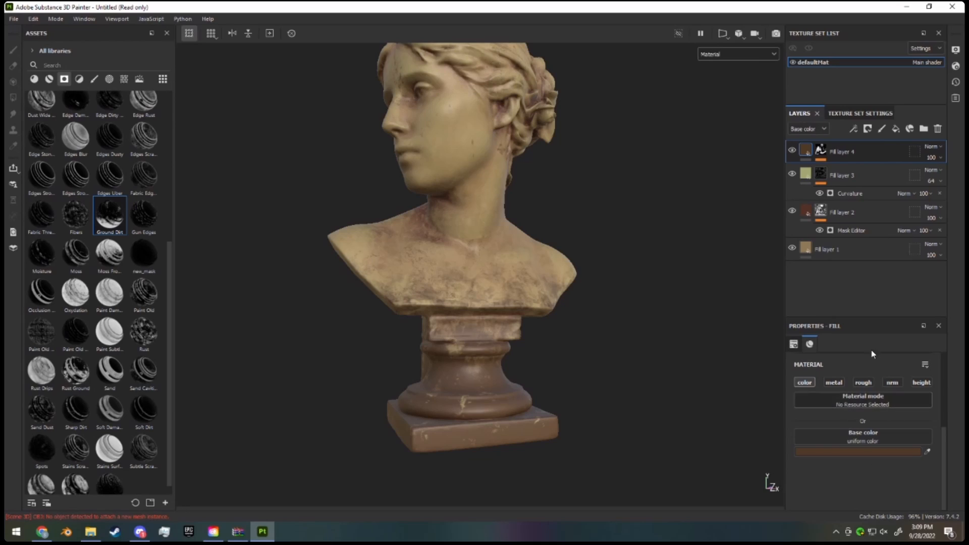
click(820, 150)
click(820, 151)
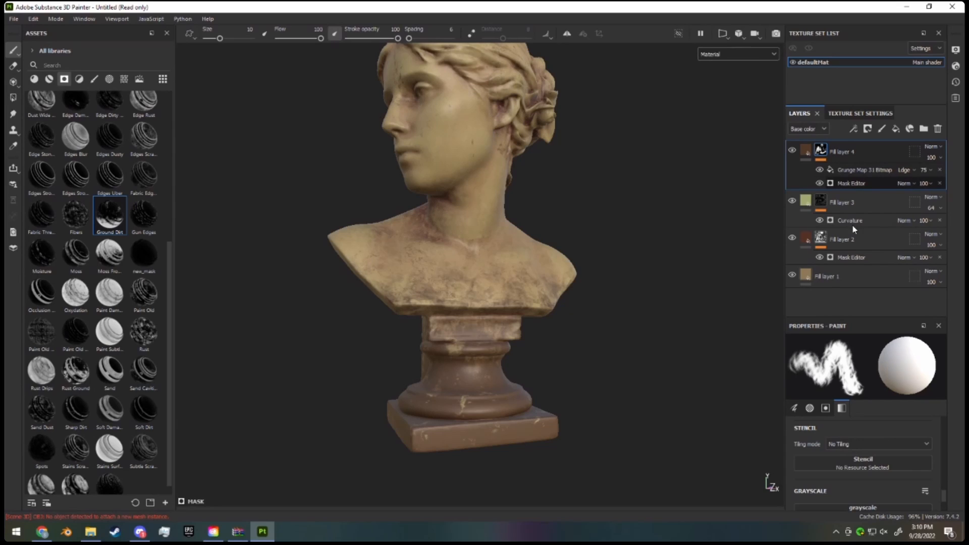
click(853, 183)
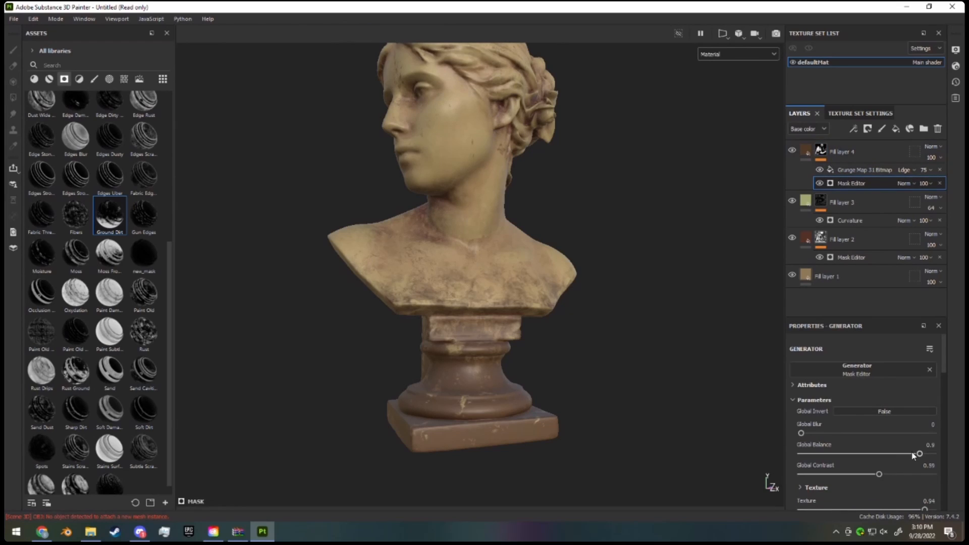
mouse_move(914, 456)
mouse_down()
mouse_move(873, 454)
mouse_move(903, 452)
mouse_up()
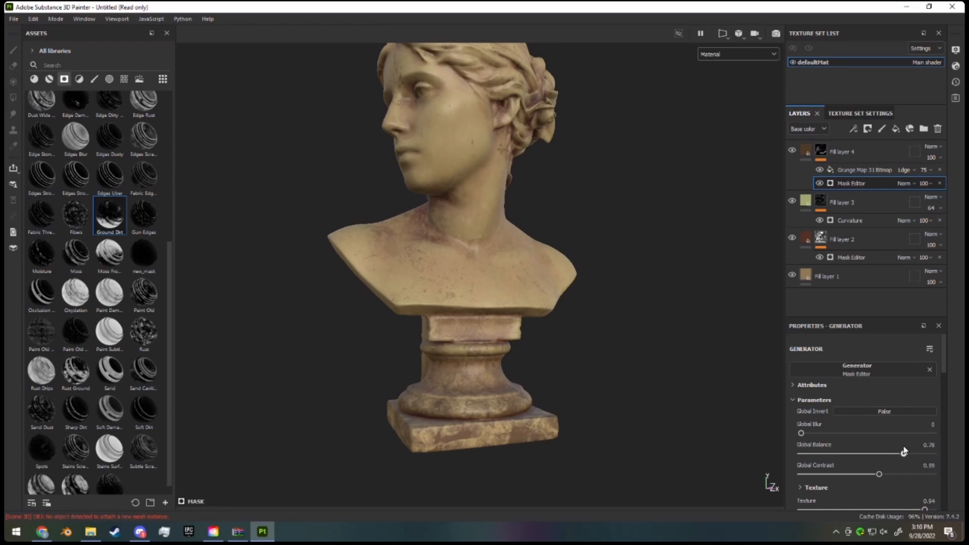
click(821, 240)
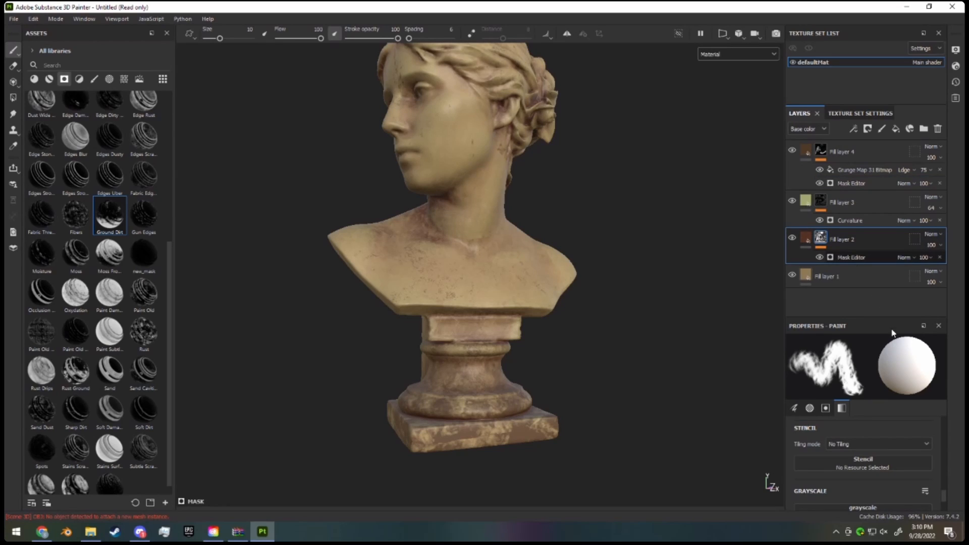
mouse_move(887, 454)
mouse_down()
mouse_move(792, 454)
mouse_move(940, 453)
mouse_move(903, 453)
mouse_up()
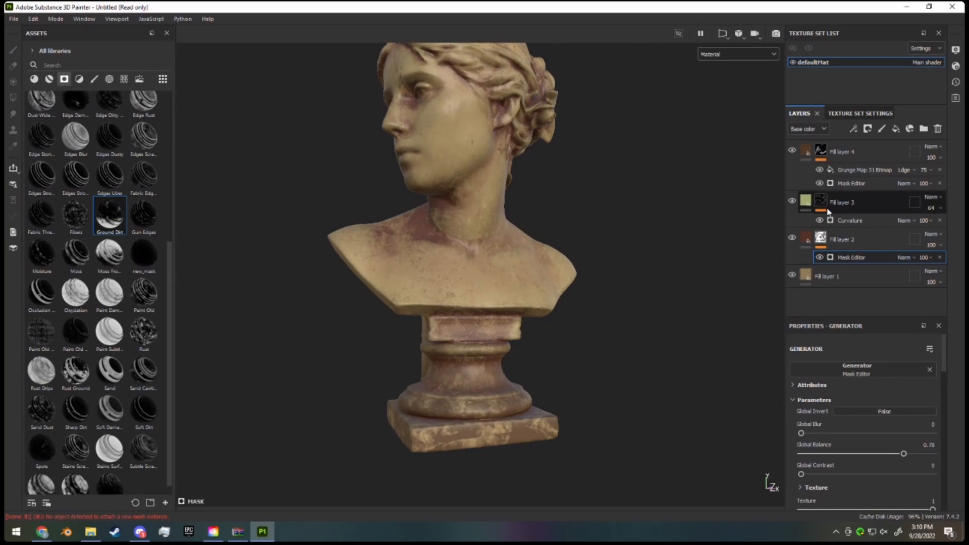
- Slightly lower the Global Balance of the Curvature generator in Fill layer 3's mask
click(811, 203)
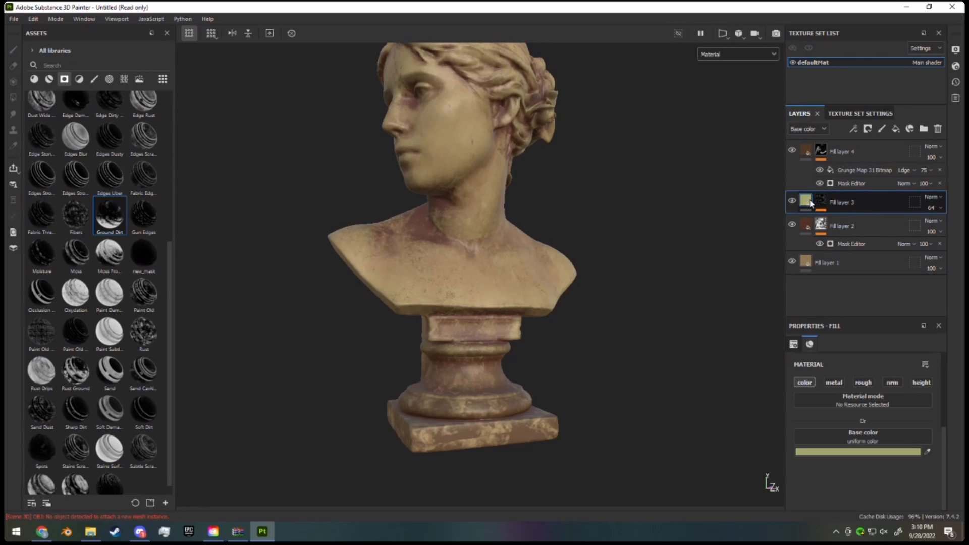
click(820, 201)
click(872, 219)
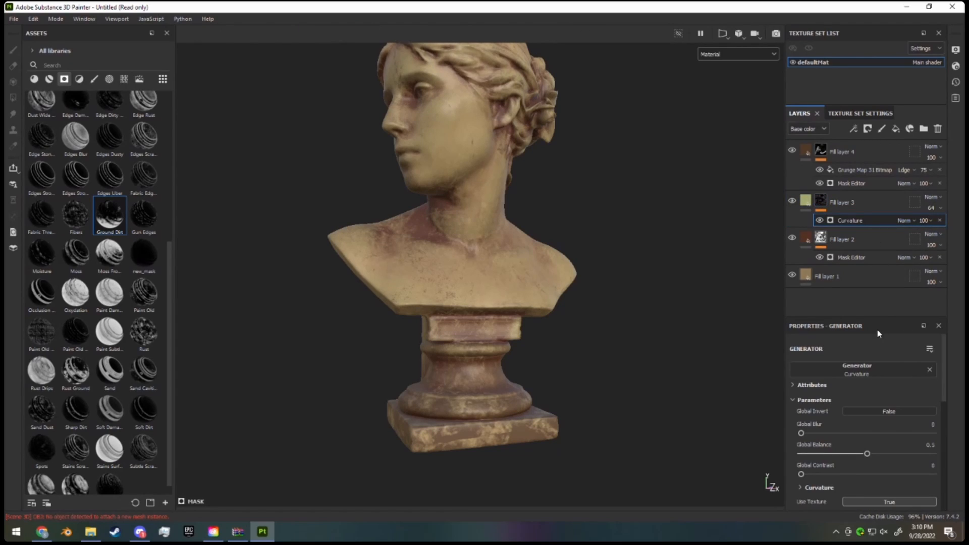
mouse_move(867, 453)
mouse_down()
mouse_move(811, 454)
mouse_move(875, 455)
mouse_move(840, 455)
mouse_move(856, 456)
mouse_up()
- Set Fill layer 3's base color to the pale off-white D9DACB
click(803, 201)
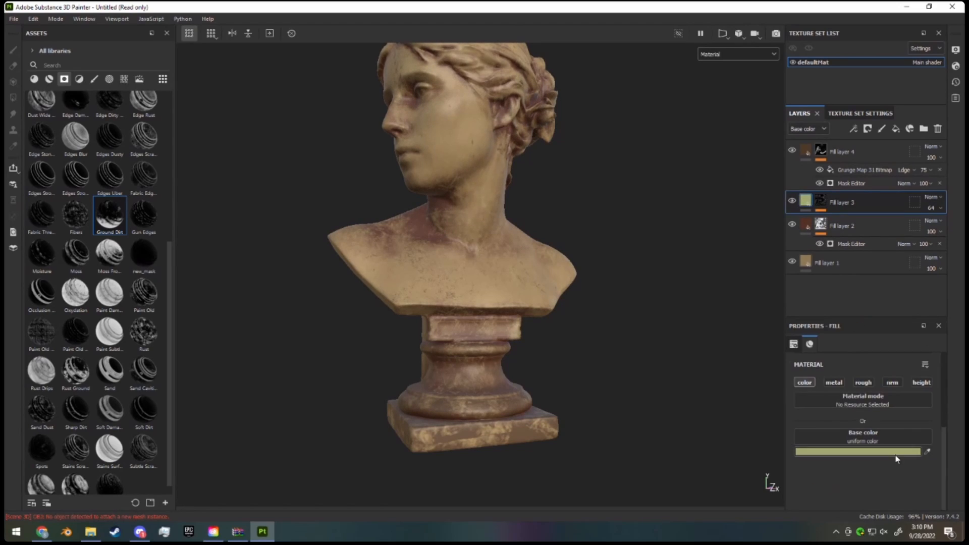
click(867, 453)
drag(753, 272, 738, 253)
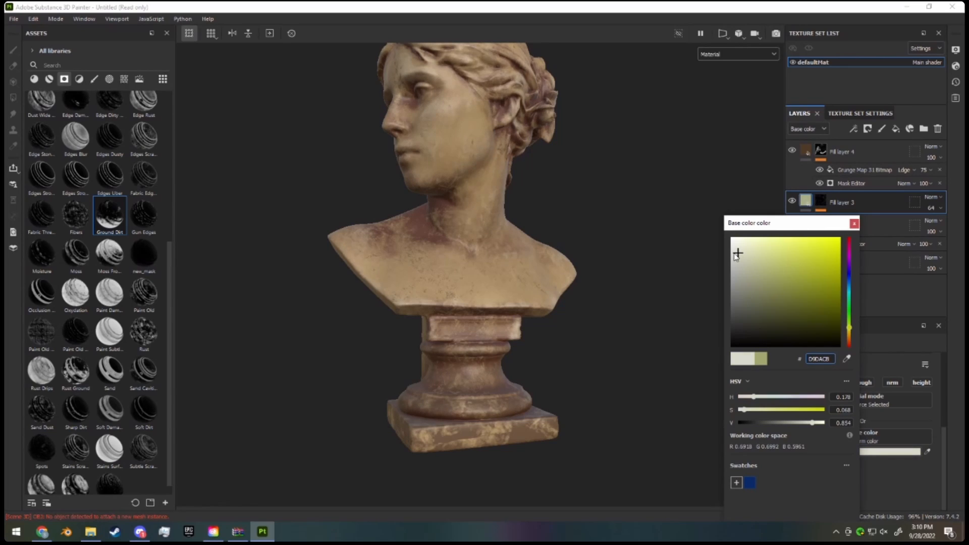
scroll(574, 213, up, 2)
scroll(574, 213, up, 3)
scroll(501, 178, down, 4)
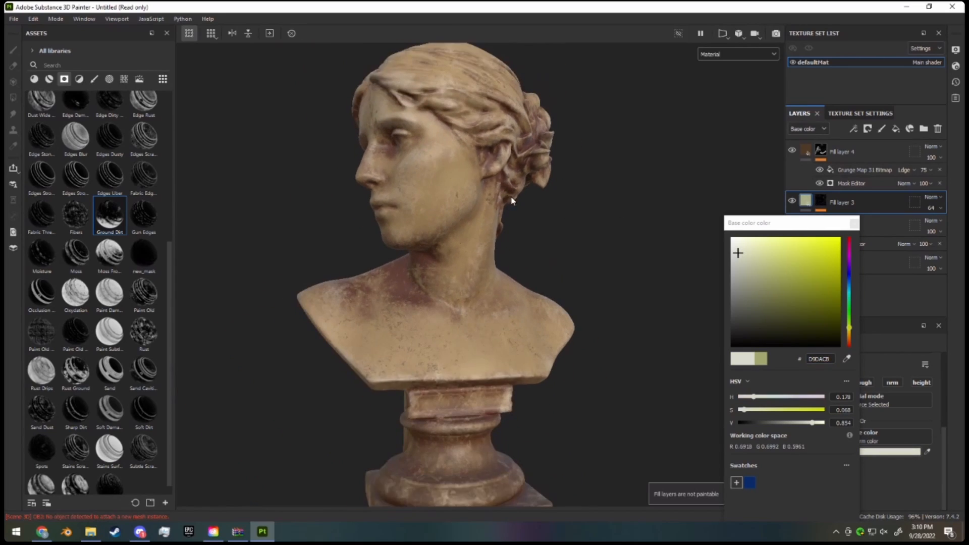
alt+drag(511, 200, 610, 224)
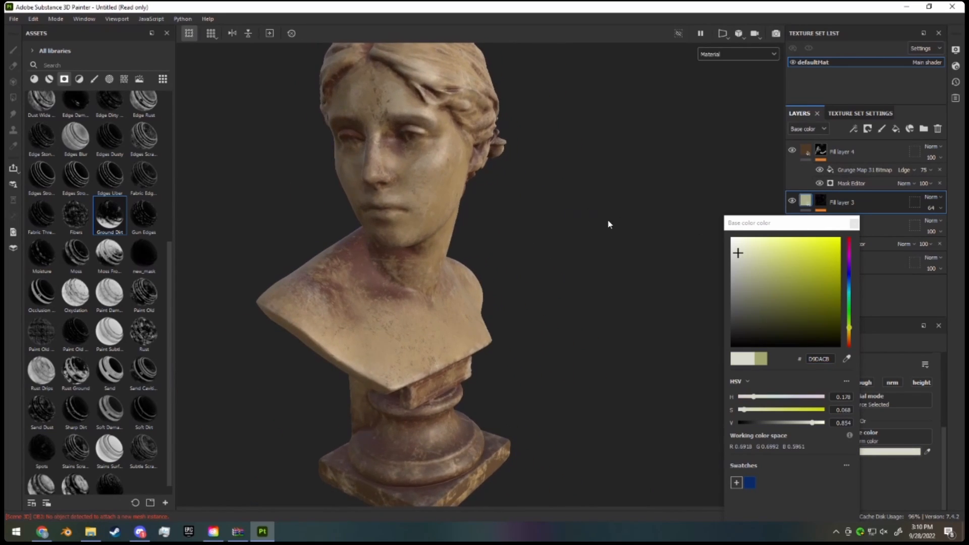
shift+right_drag(610, 225, 585, 223)
click(856, 226)
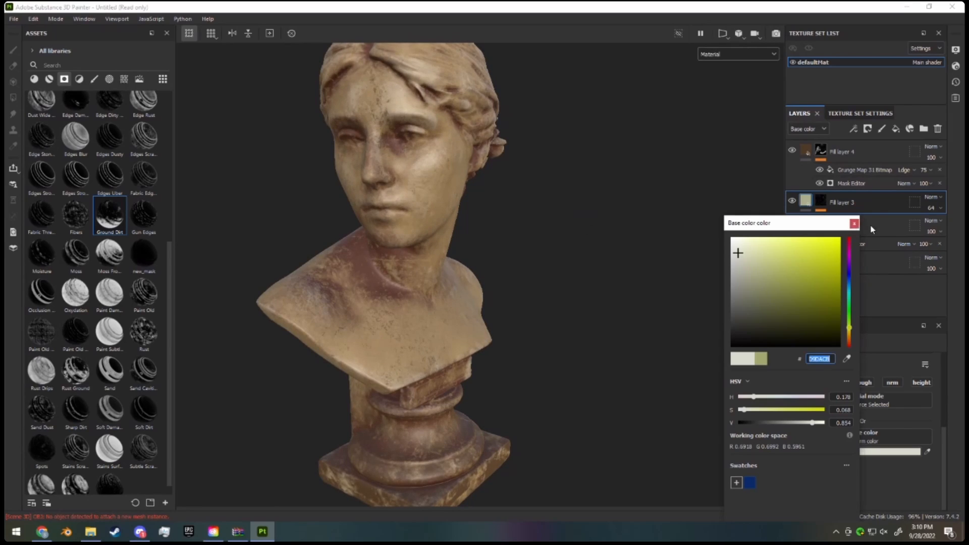
click(855, 212)
click(855, 223)
- Try the Pin Light blending mode on Fill layer 2
click(937, 208)
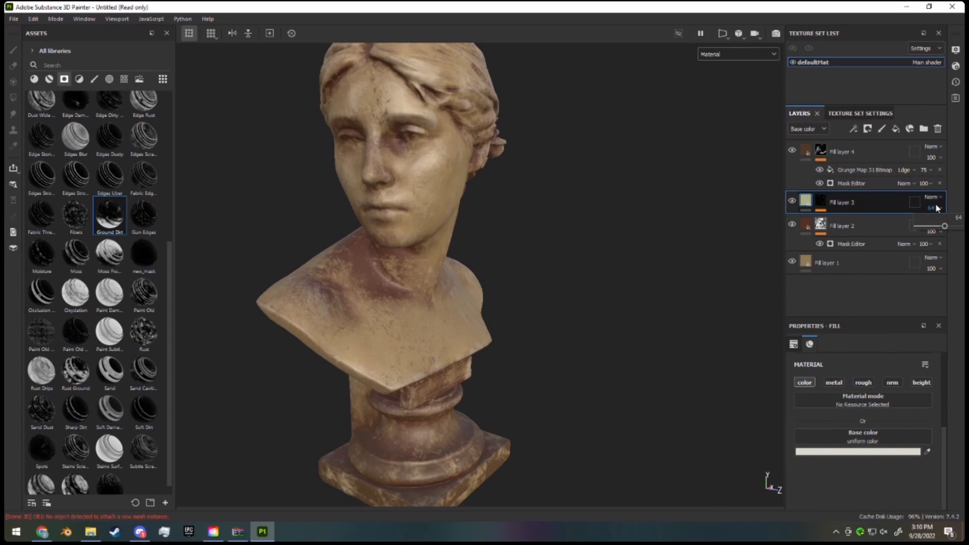
click(934, 221)
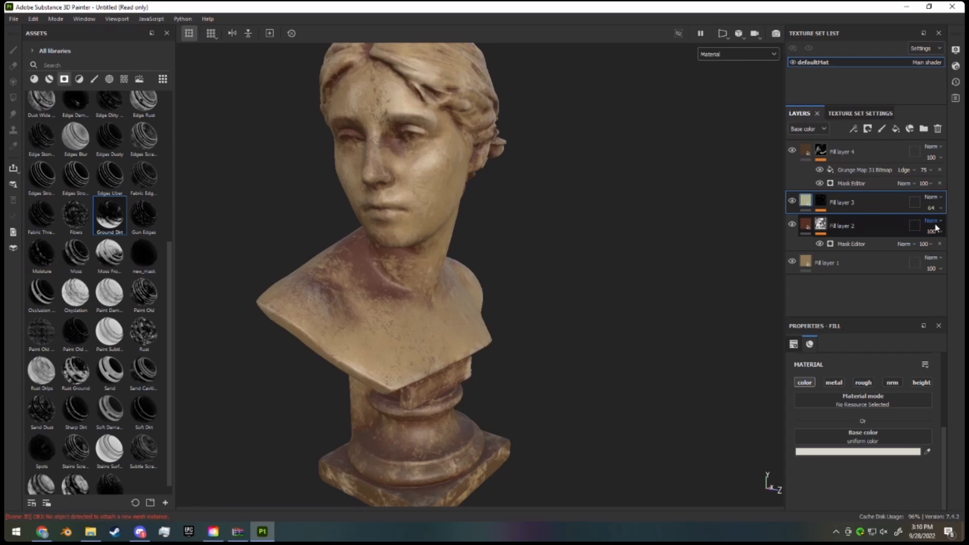
click(929, 216)
click(926, 212)
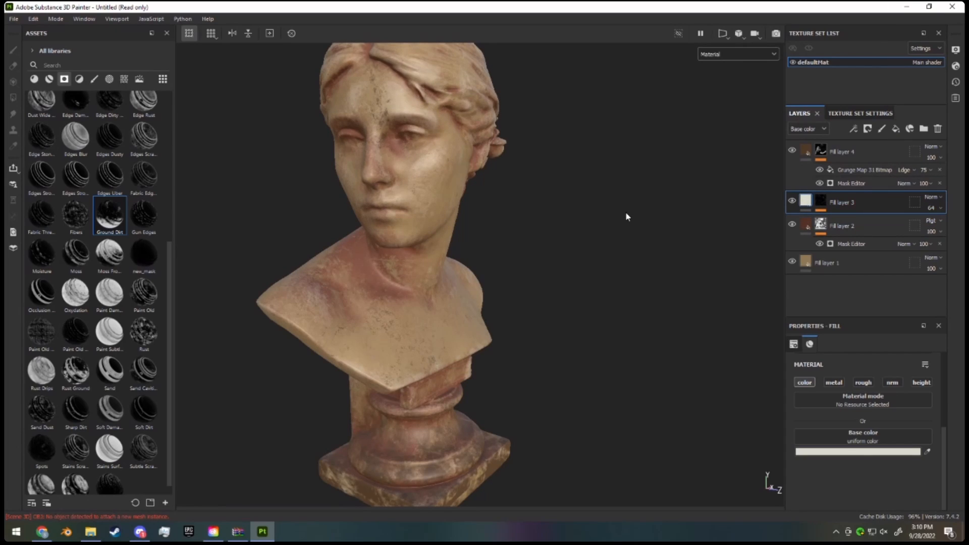
- Lower Fill layer 3's opacity to 40 and Fill layer 2's opacity to 73, keeping both in Normal blending mode
click(937, 211)
mouse_move(944, 226)
mouse_down()
mouse_move(924, 228)
mouse_move(935, 227)
mouse_move(915, 249)
mouse_move(948, 251)
mouse_up()
click(932, 231)
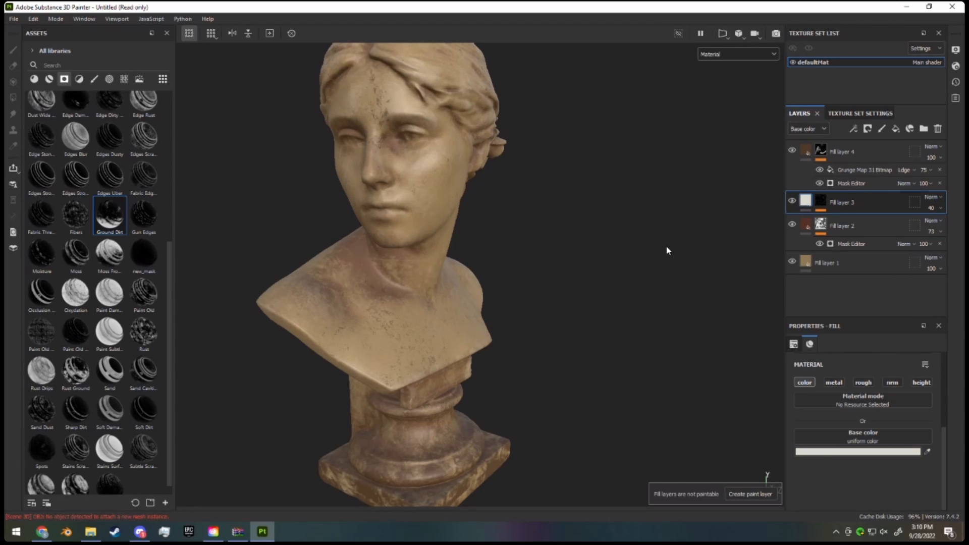
alt+drag(667, 251, 559, 242)
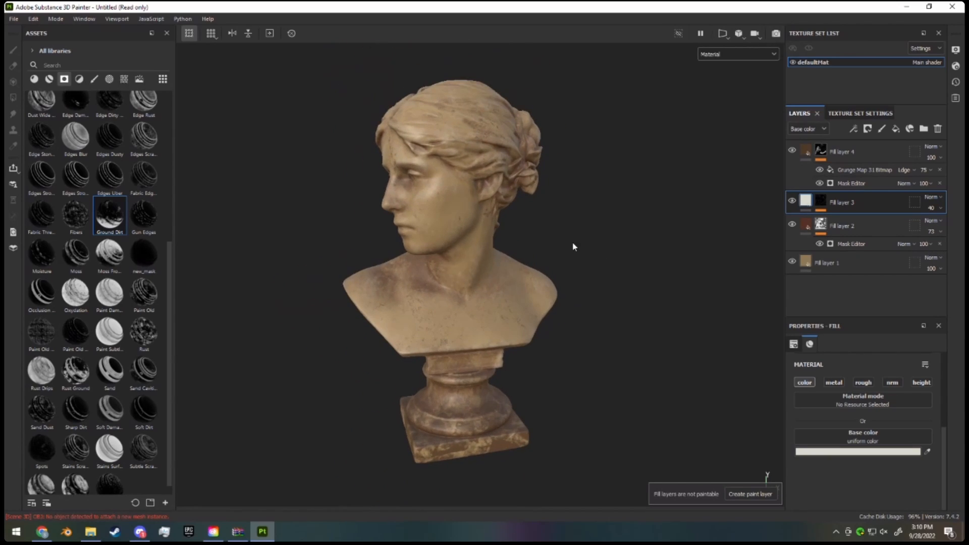
scroll(154, 313, up, 5)
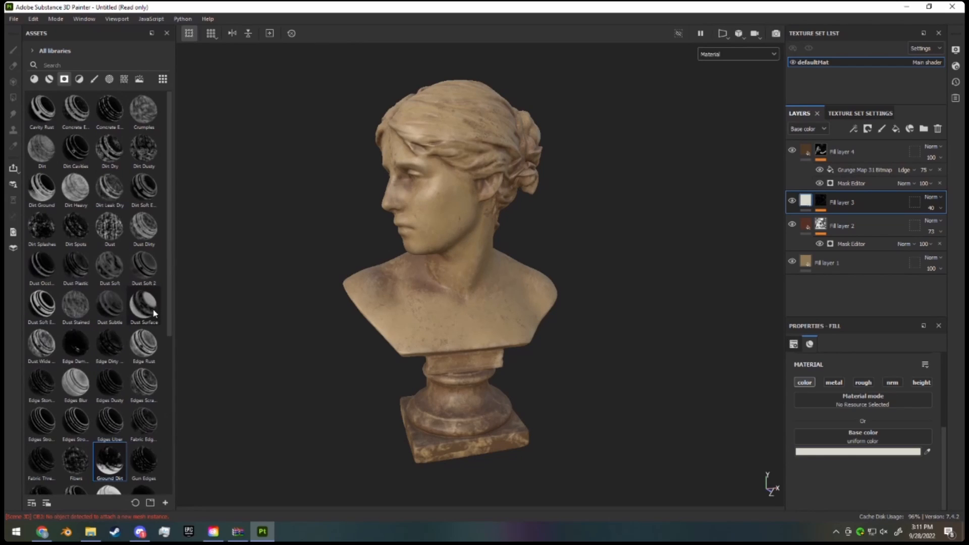
scroll(560, 293, up, 3)
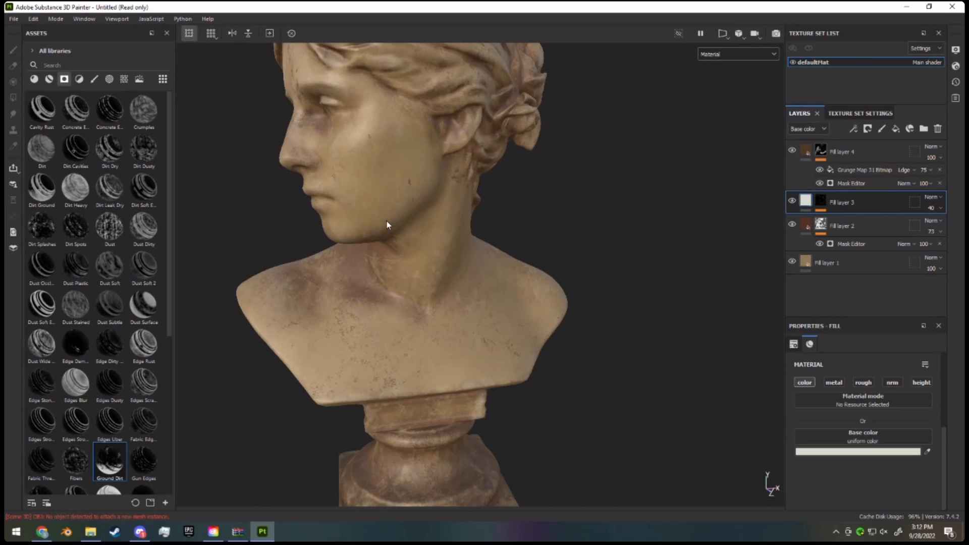
scroll(270, 228, down, 5)
scroll(328, 235, up, 3)
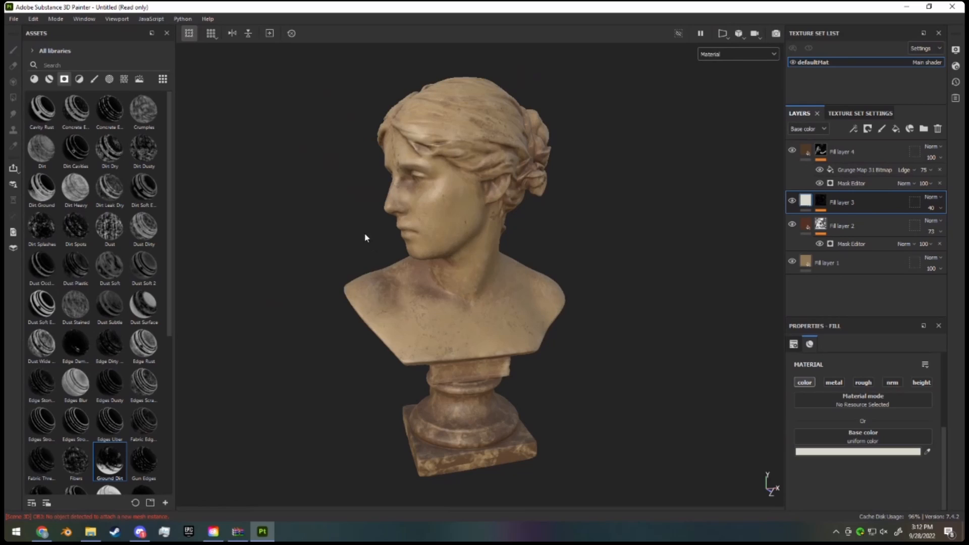
alt+drag(366, 238, 371, 315)
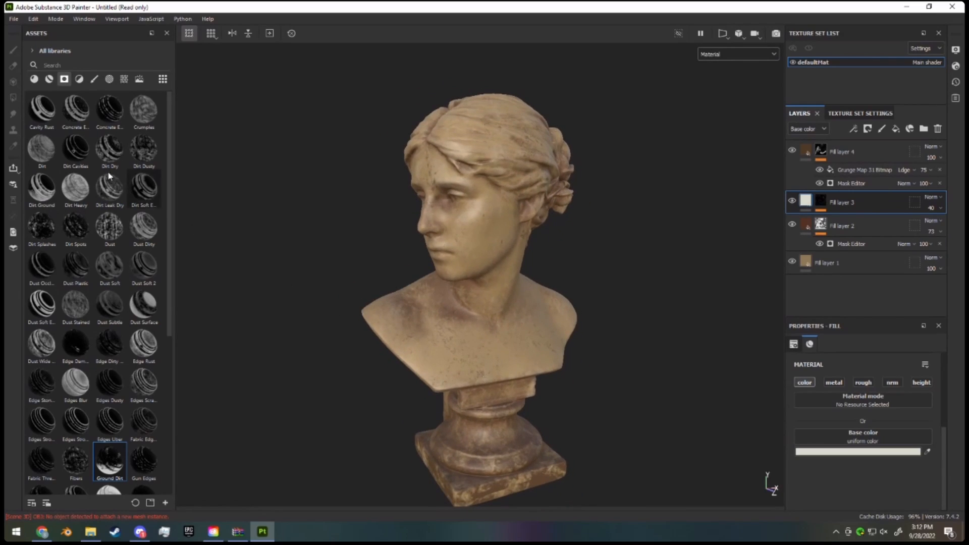
- Open the texture export settings and use the "Document channels + Normal + AO (No Alpha)" output template
click(13, 19)
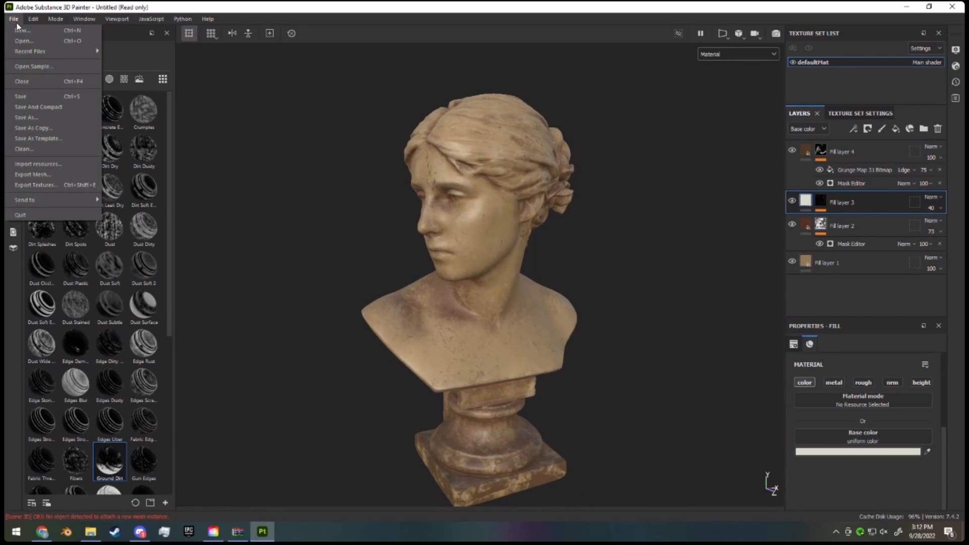
click(64, 185)
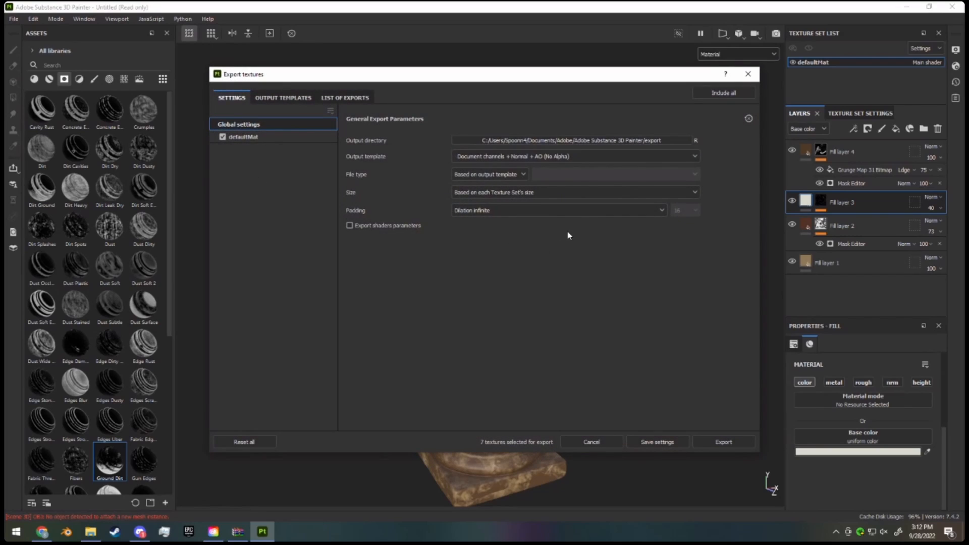
click(642, 158)
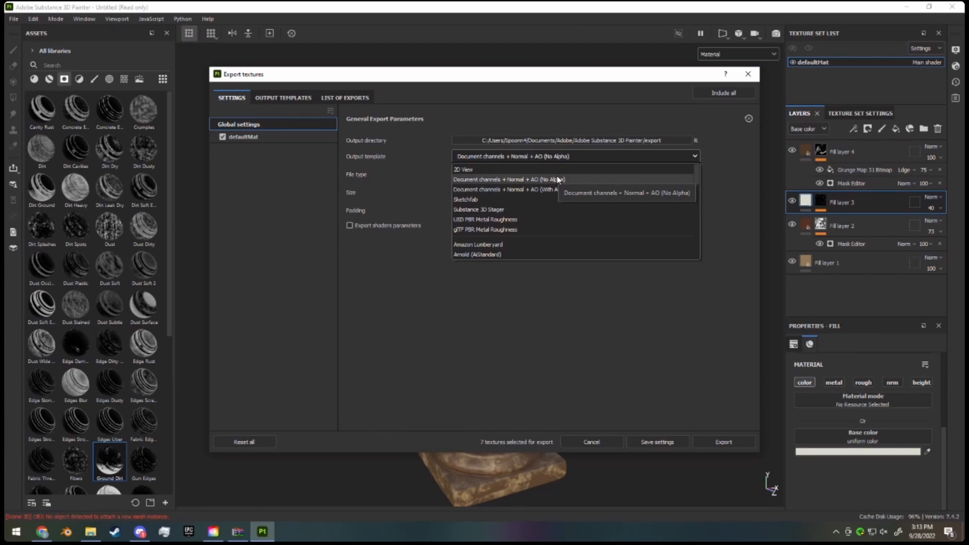
click(600, 181)
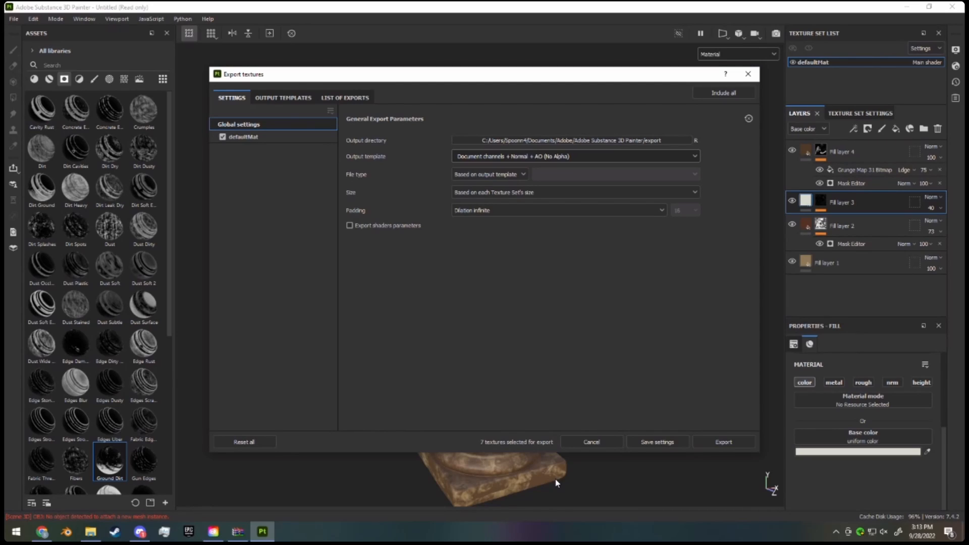
- Check the available export sizes, keep the size based on each Texture Set, and export the textures
click(583, 193)
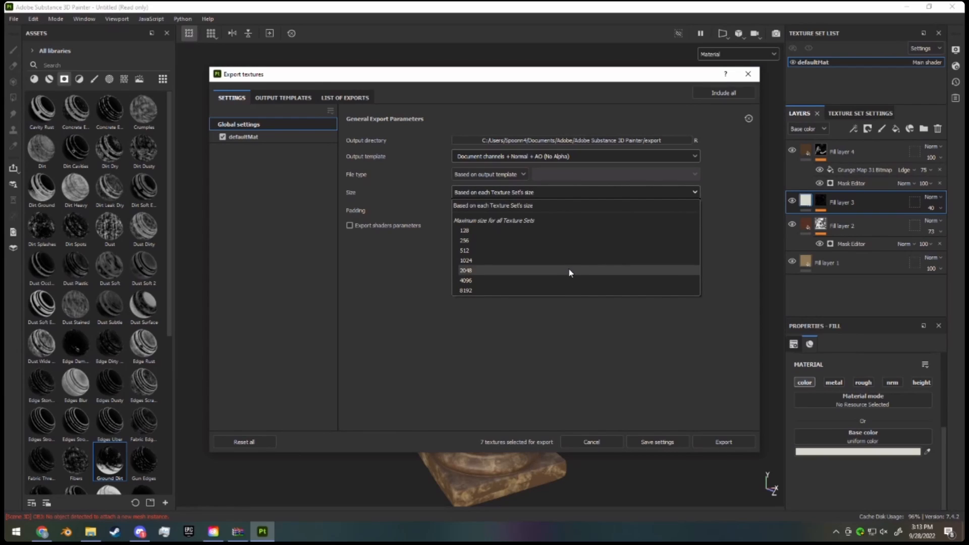
click(748, 73)
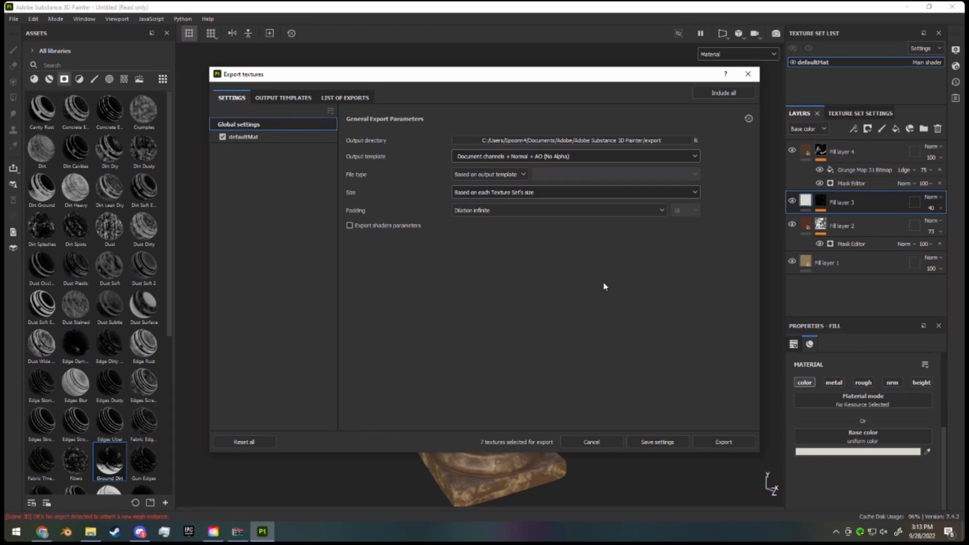
click(599, 197)
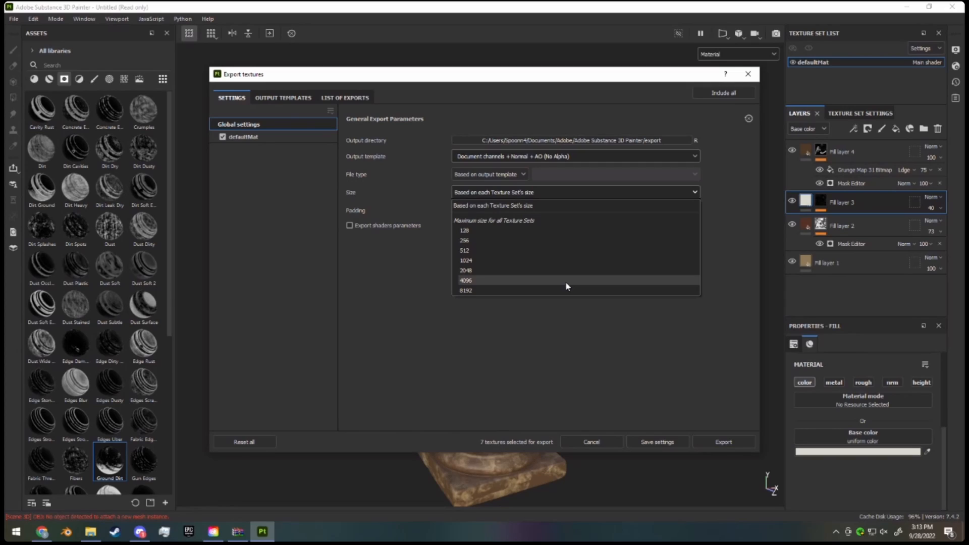
click(372, 338)
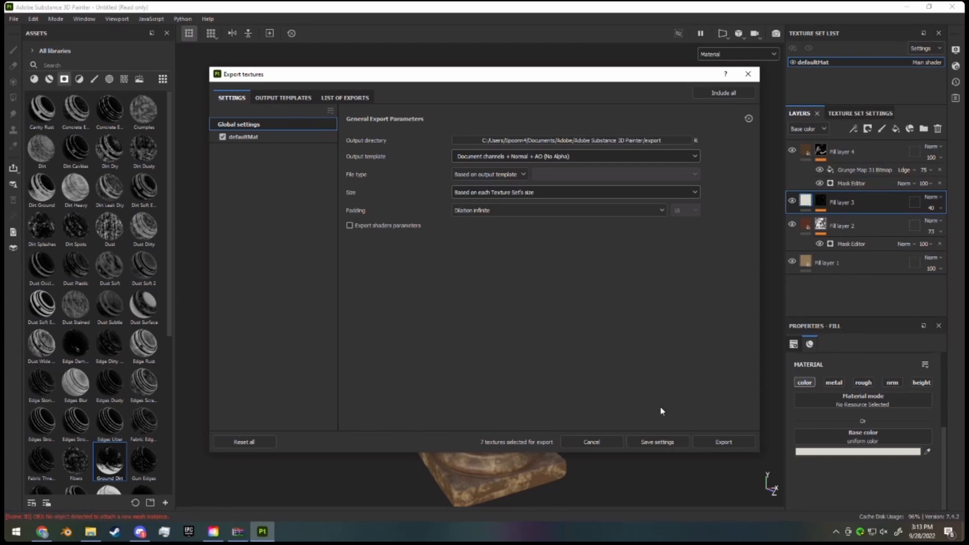
click(720, 443)
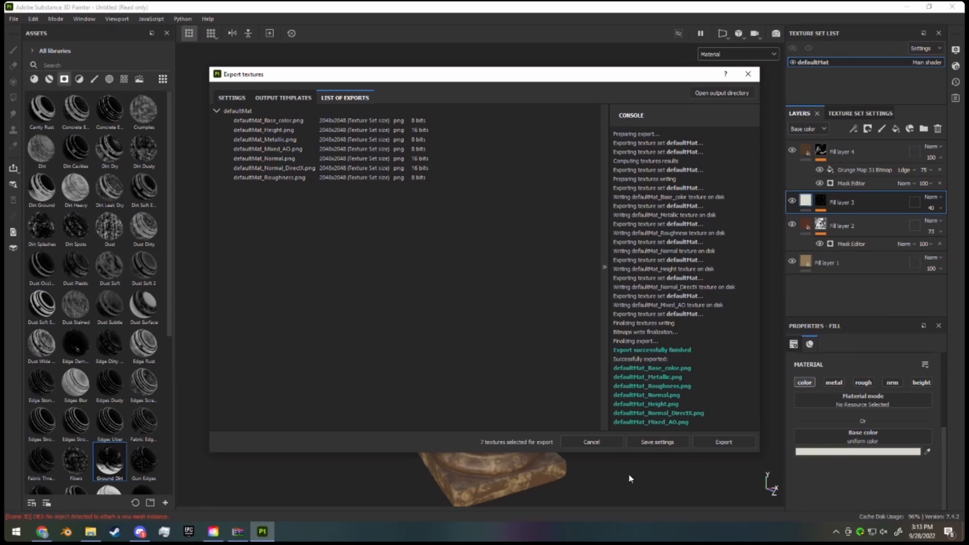
- Copy the output directory's full path from the export settings' folder chooser, then dismiss the chooser without changing the folder
click(283, 97)
click(232, 98)
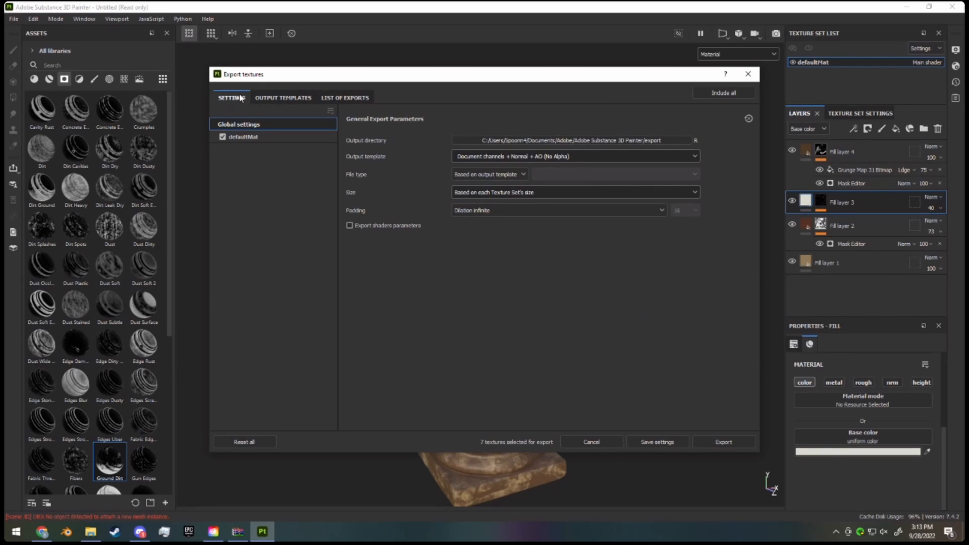
click(637, 142)
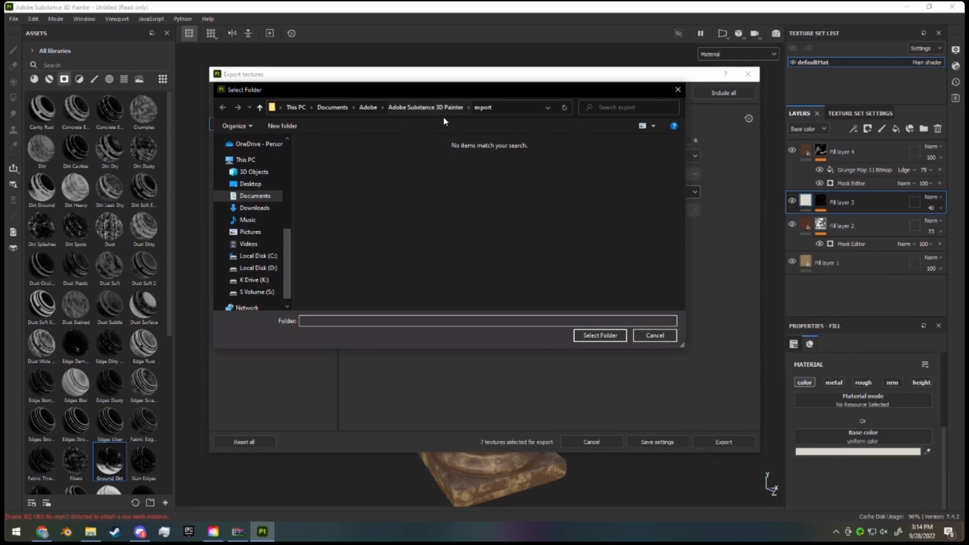
click(447, 108)
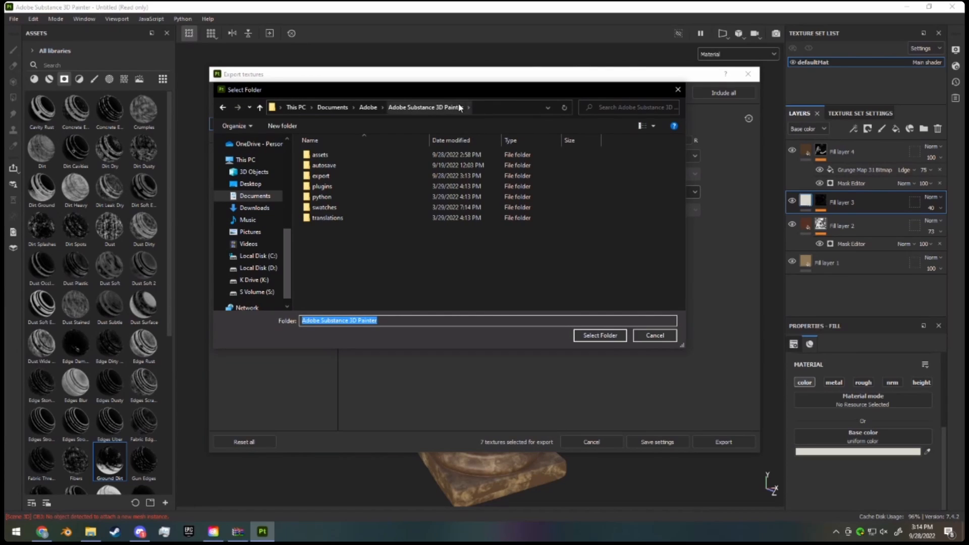
click(494, 107)
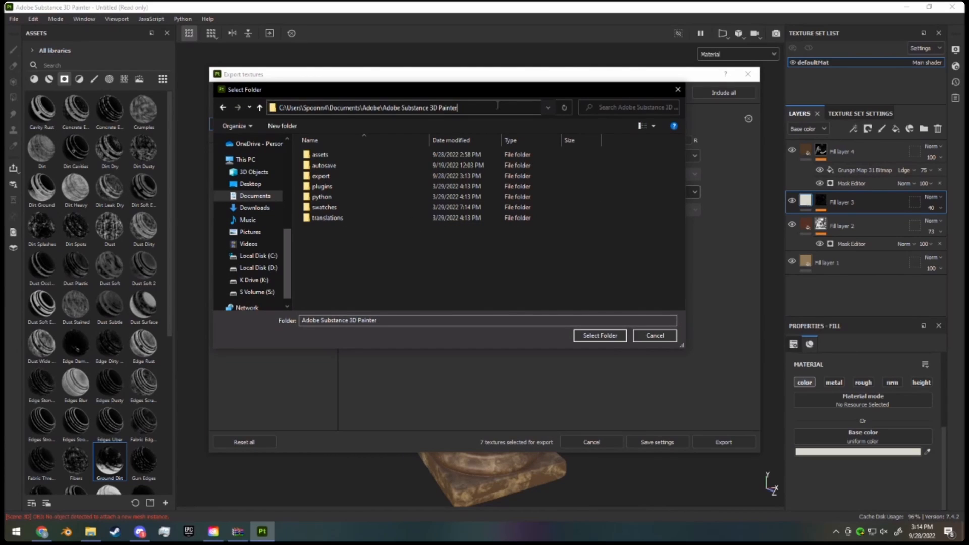
double_click(352, 176)
click(509, 107)
key(ctrl+c)
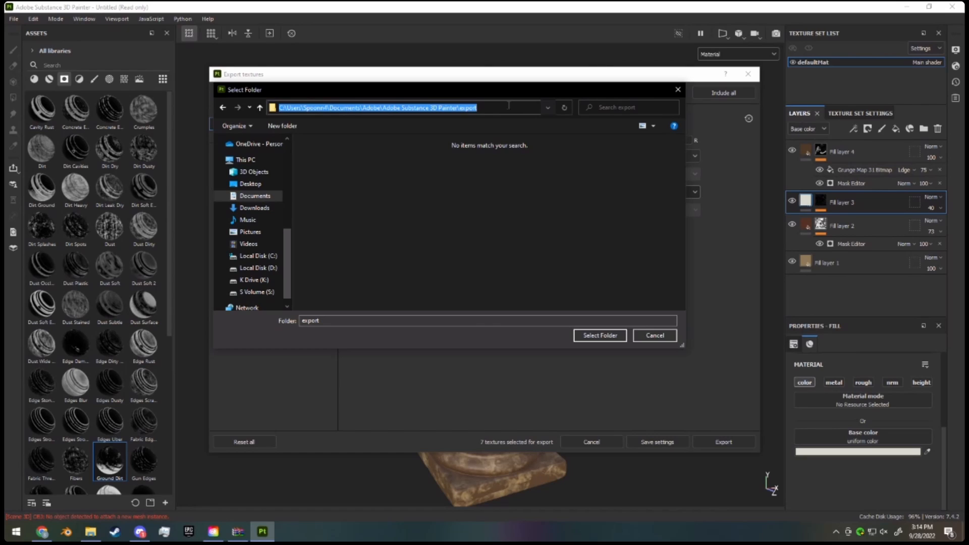
click(652, 339)
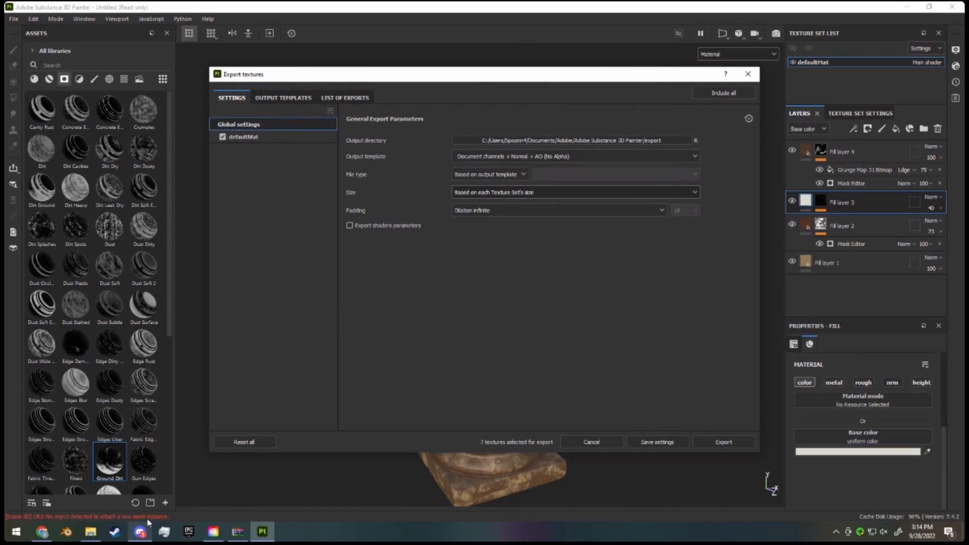
- Switch to File Explorer and go to the copied path of the export folder
click(91, 532)
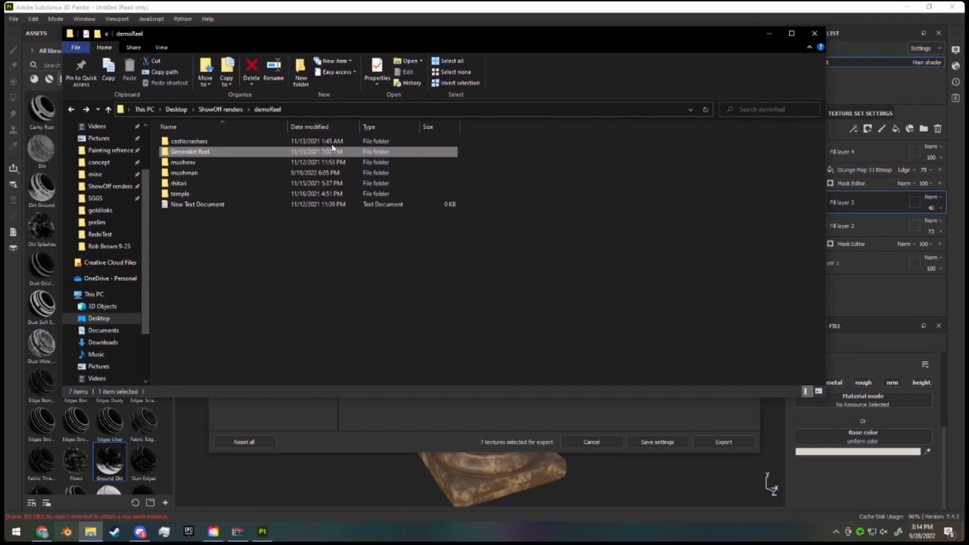
click(318, 110)
key(ctrl+v)
key(Return)
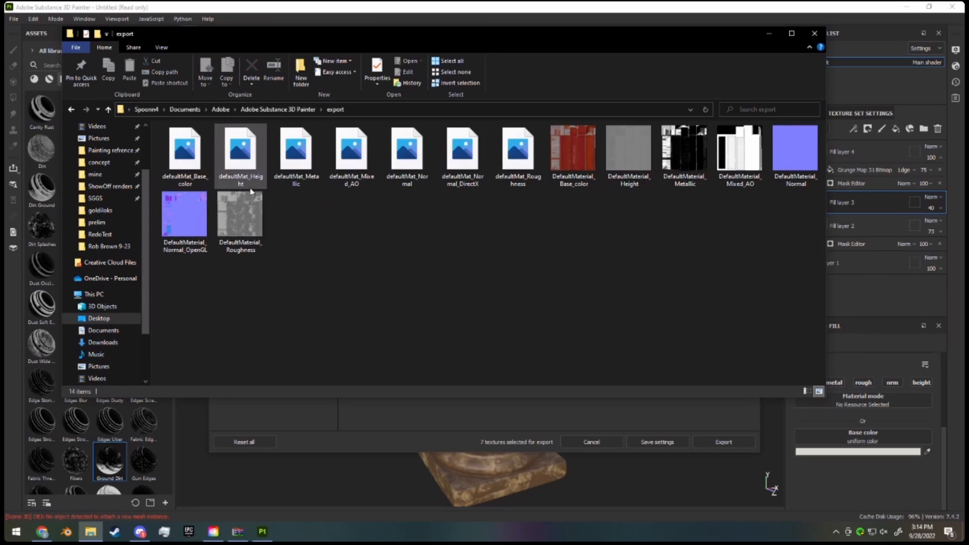
- View the exported defaultMat maps one after another in the image viewer, from Base_color through Roughness
click(204, 157)
double_click(204, 157)
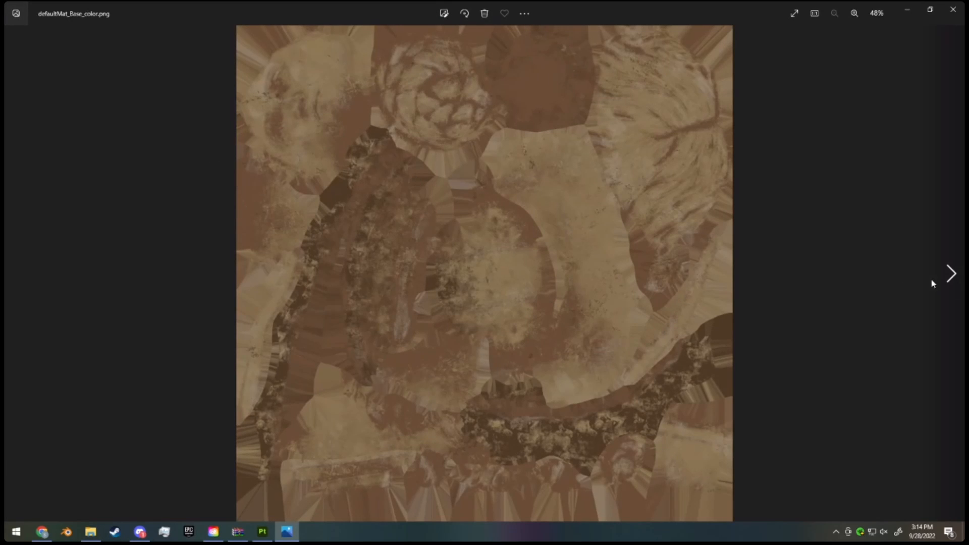
click(952, 274)
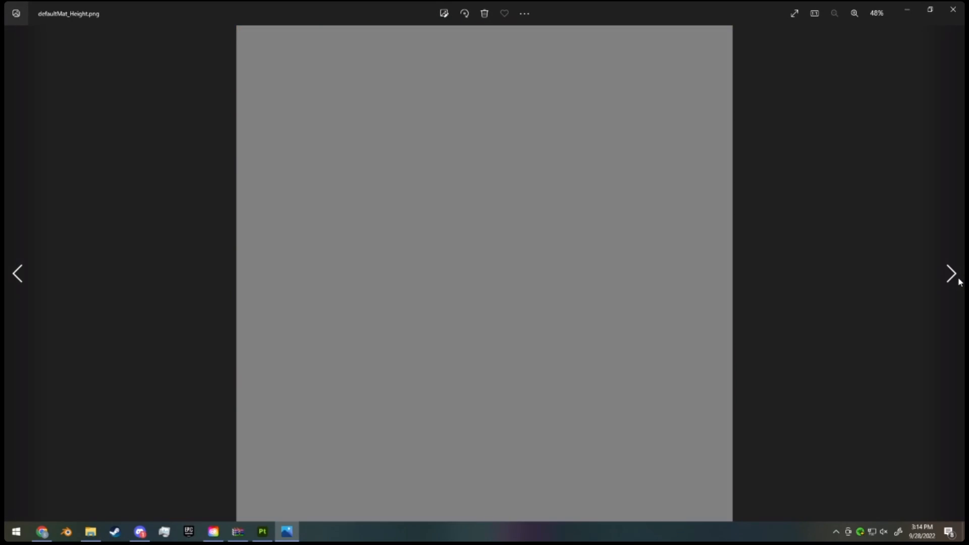
click(959, 282)
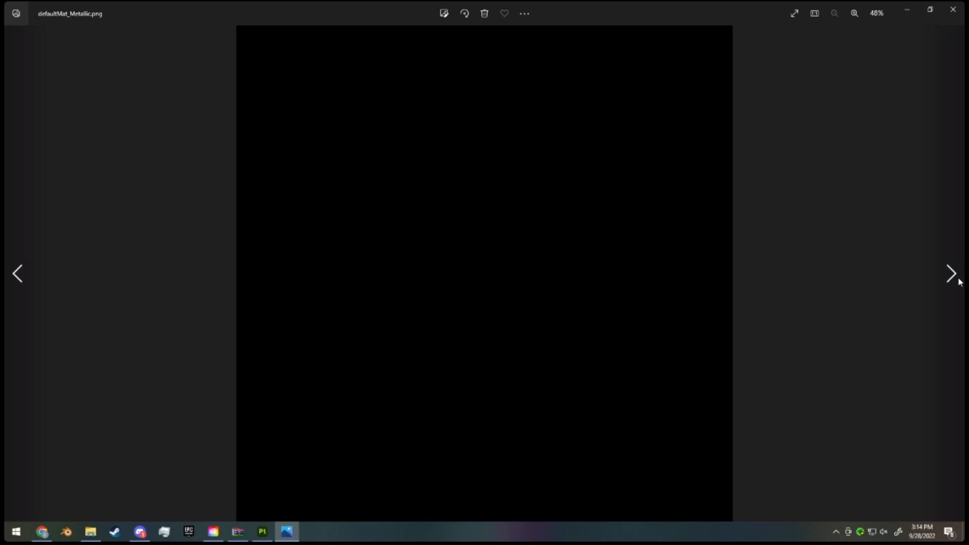
click(959, 282)
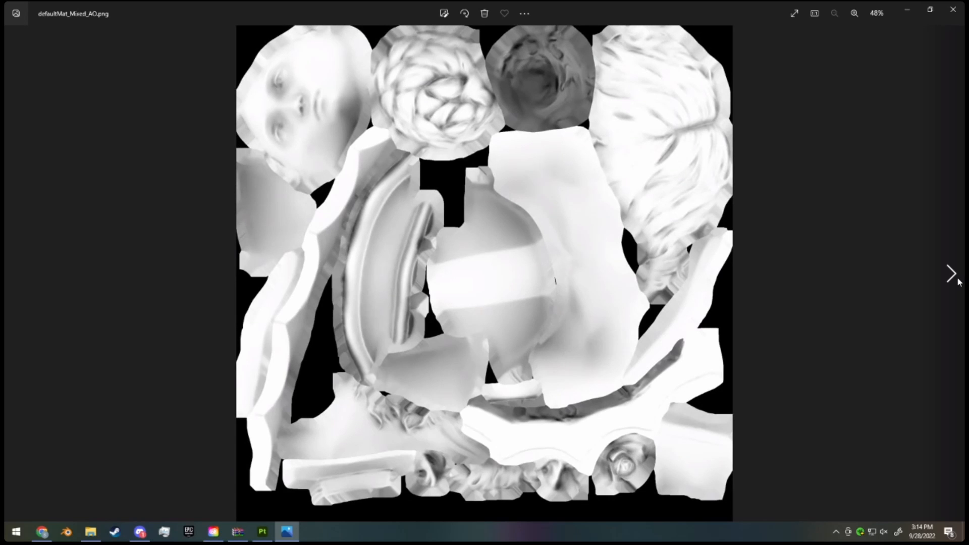
click(959, 282)
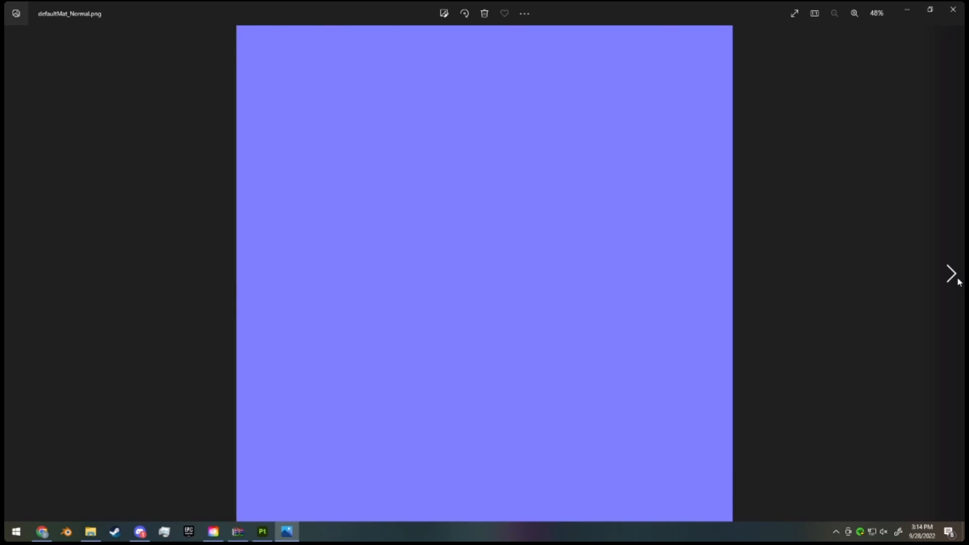
click(959, 281)
click(959, 282)
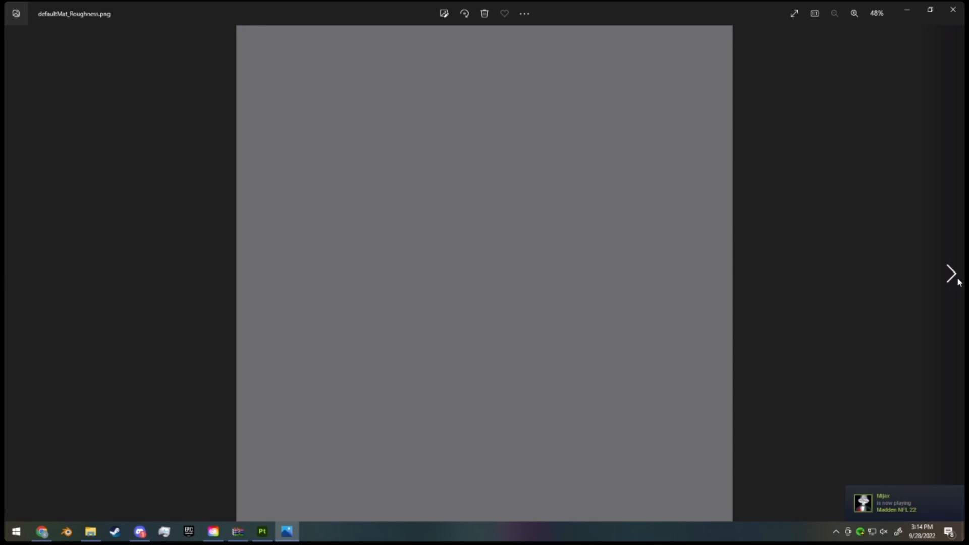
- Browse the DefaultMaterial maps in the same folder from Base_color to Normal and back, and close the image viewer
click(959, 282)
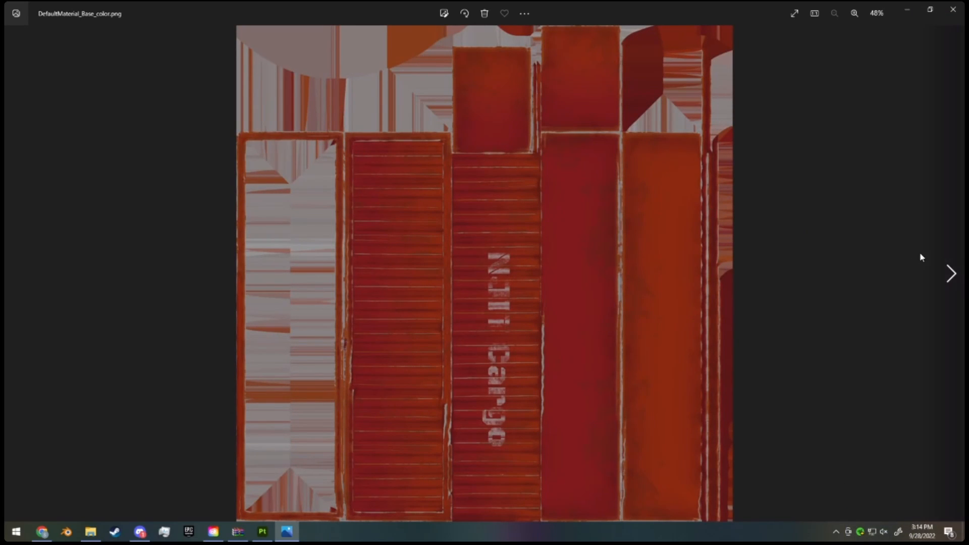
click(948, 282)
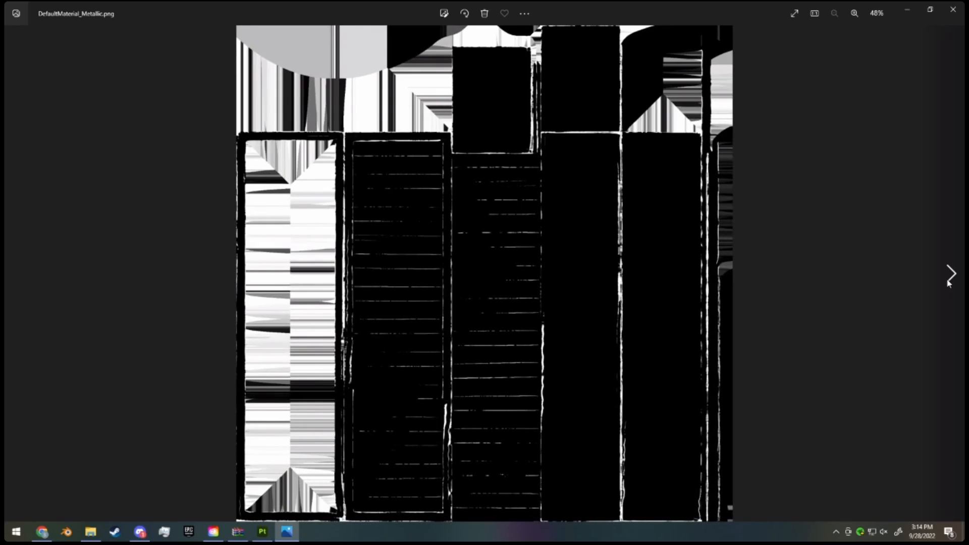
click(949, 283)
click(948, 283)
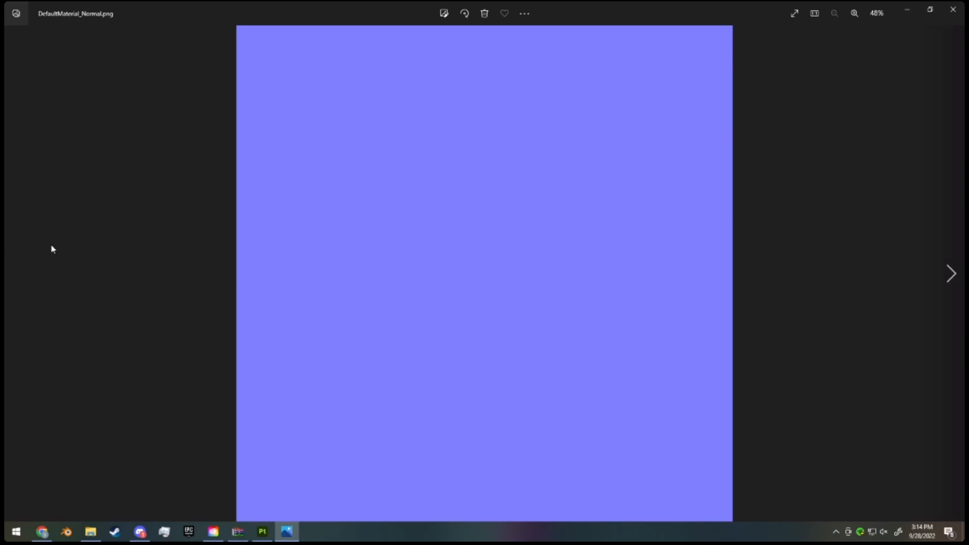
click(18, 249)
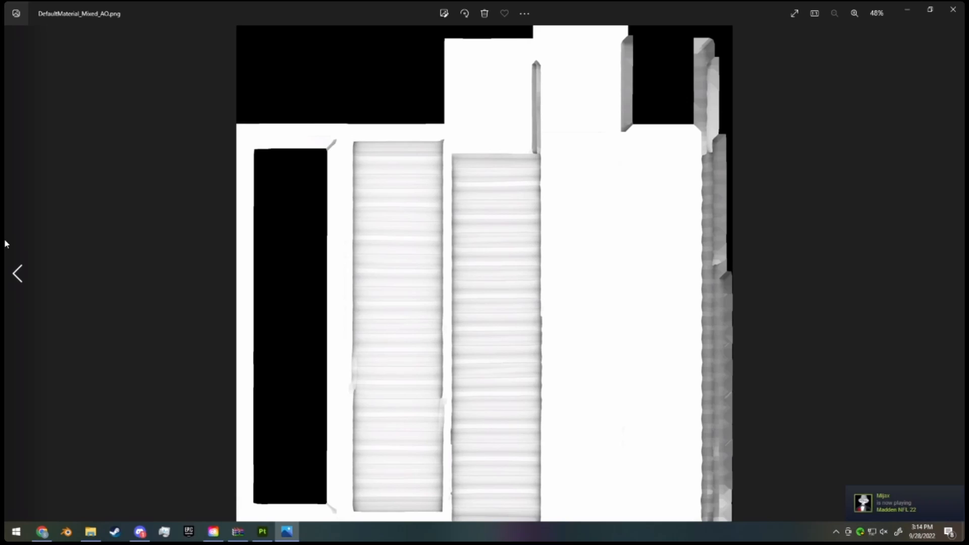
click(6, 244)
click(6, 245)
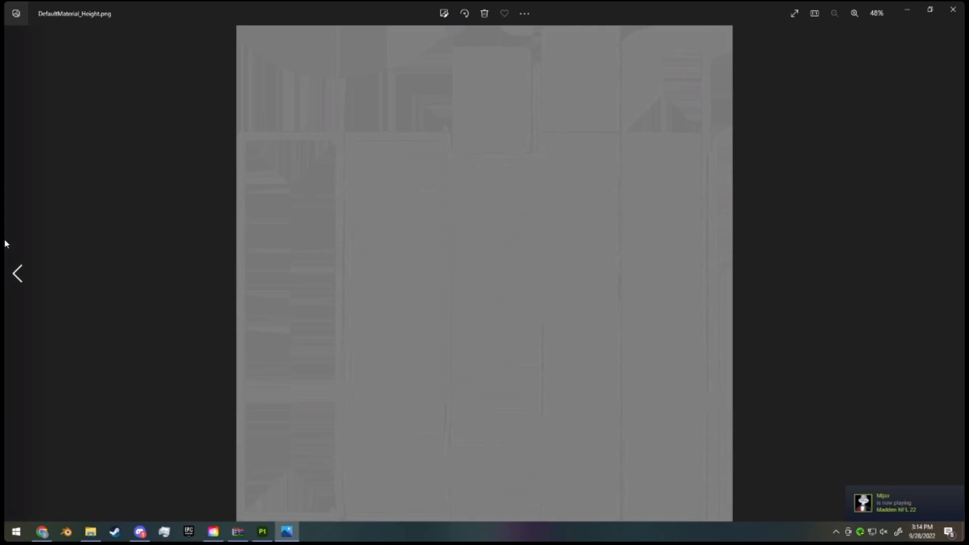
click(6, 244)
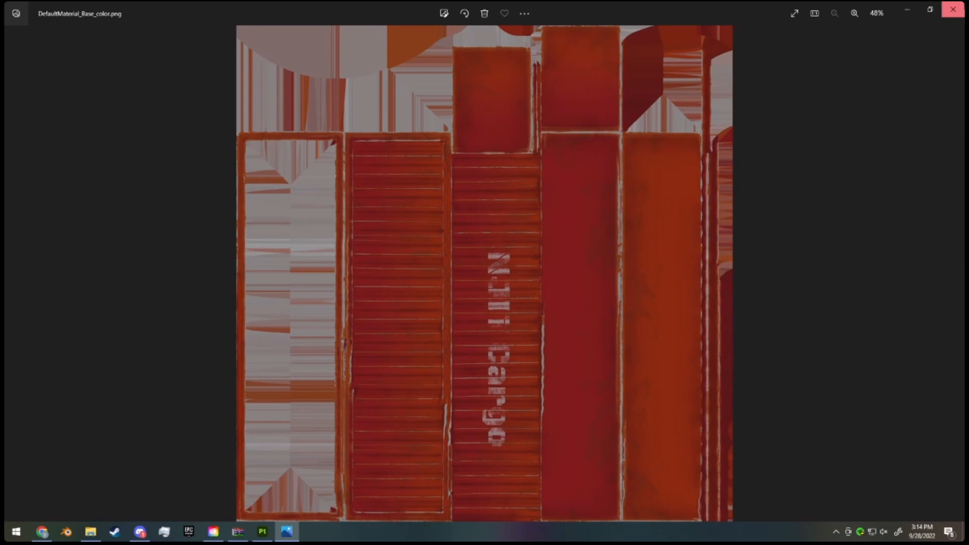
click(954, 9)
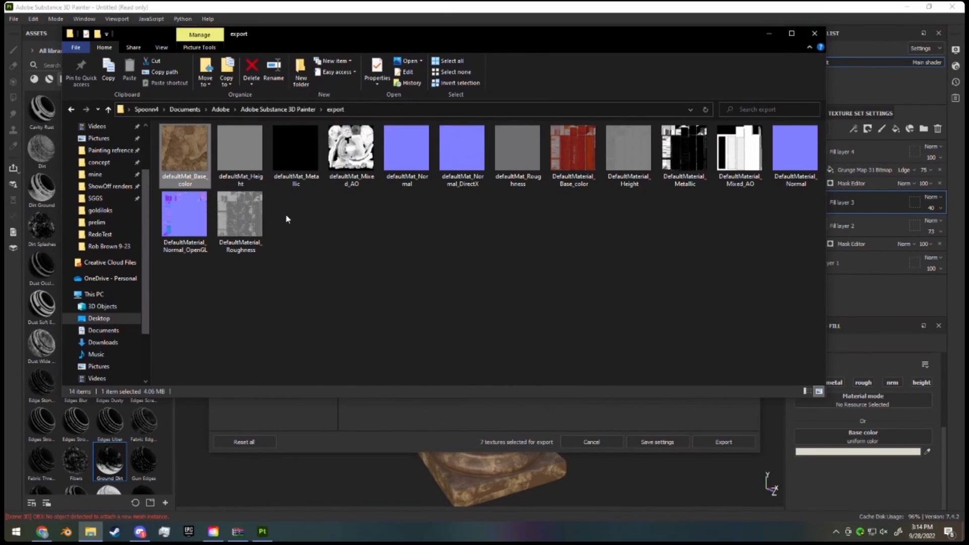
- Return to Substance 3D Painter, close the export settings, and show the 3D and 2D views side by side with a wider UV view
click(454, 5)
click(751, 74)
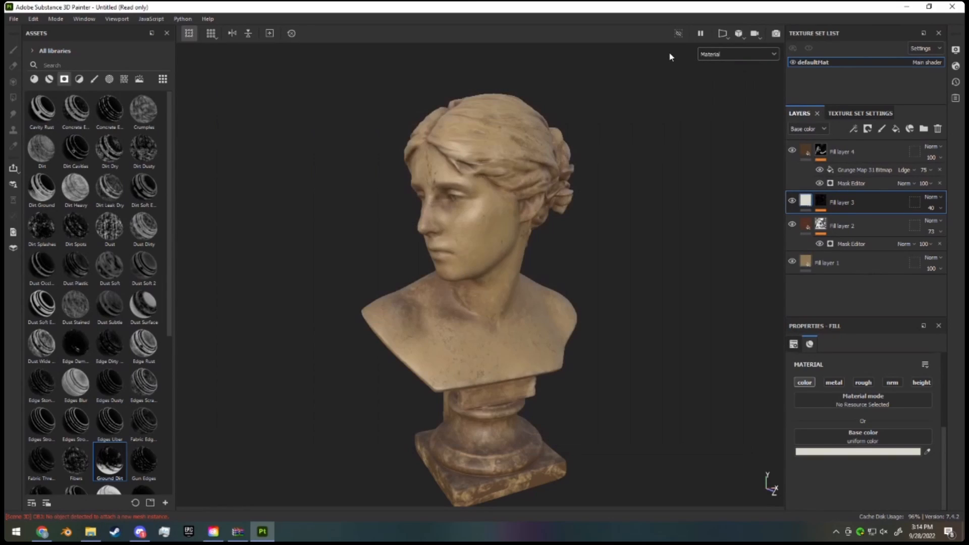
click(723, 33)
click(741, 48)
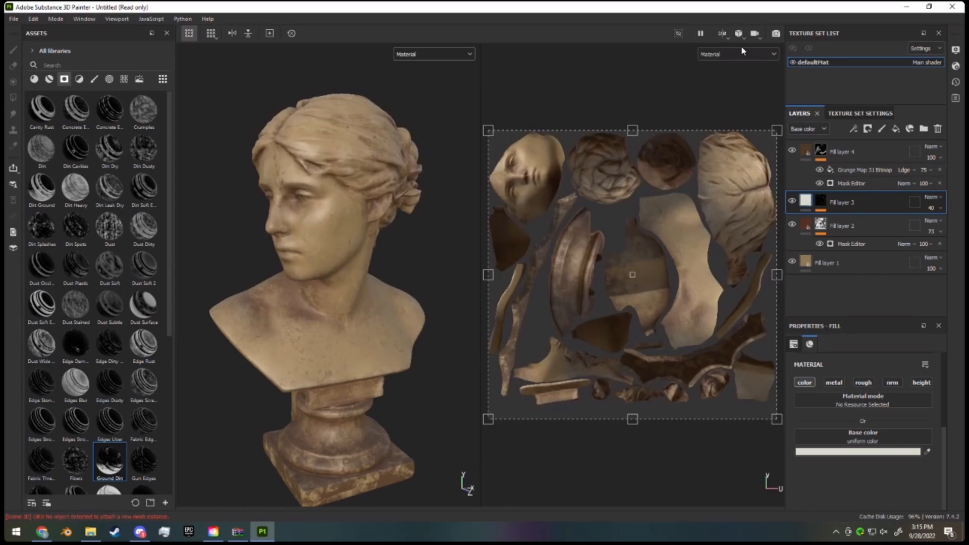
scroll(633, 270, up, 3)
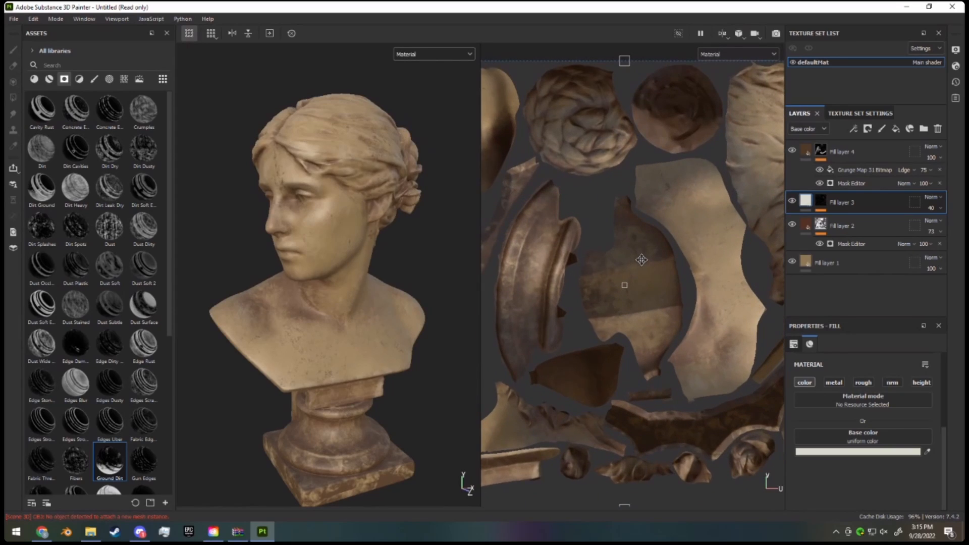
scroll(642, 260, down, 1)
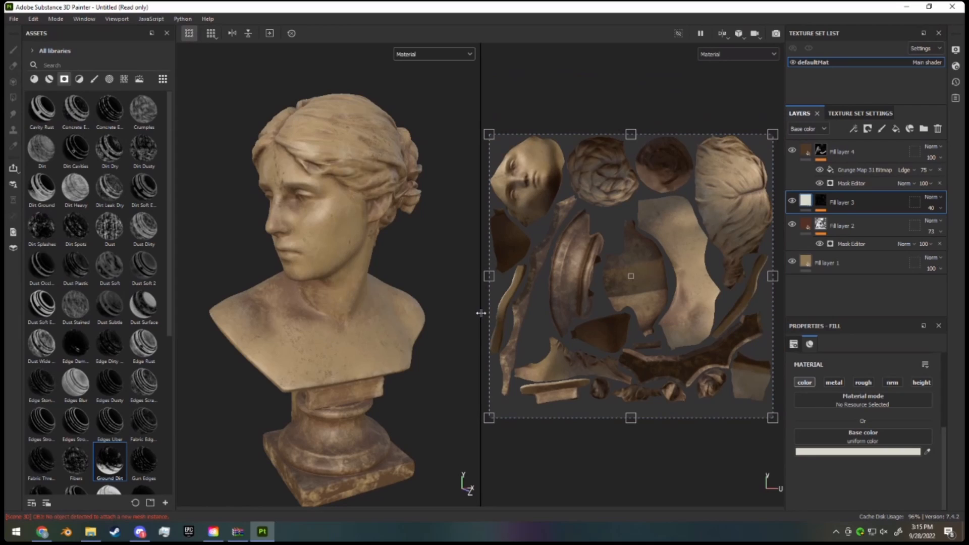
drag(482, 313, 442, 313)
scroll(626, 303, up, 2)
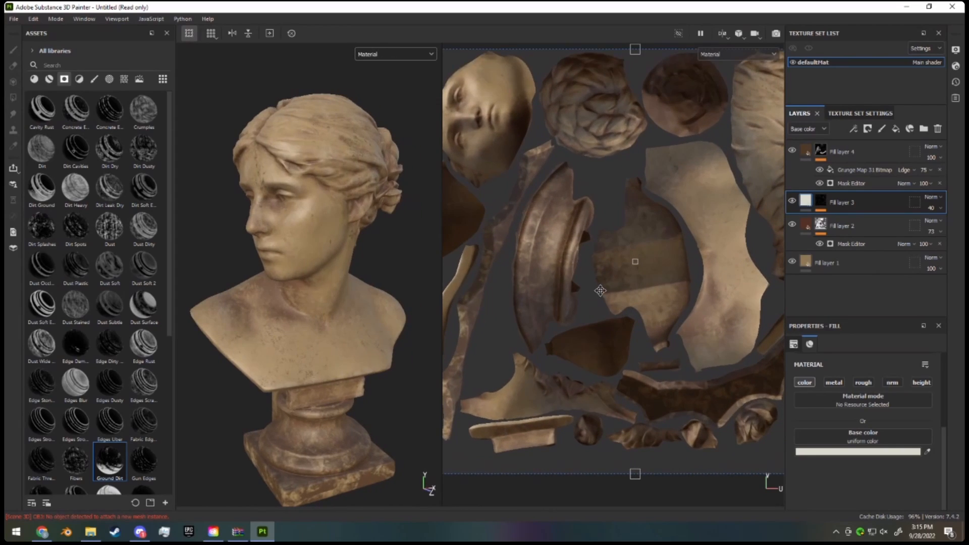
drag(561, 205, 577, 200)
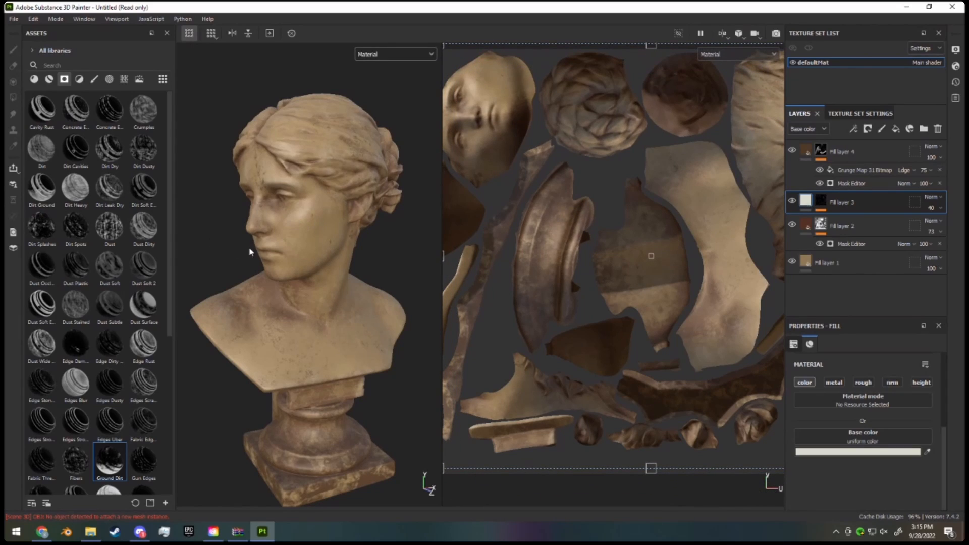
scroll(636, 136, down, 1)
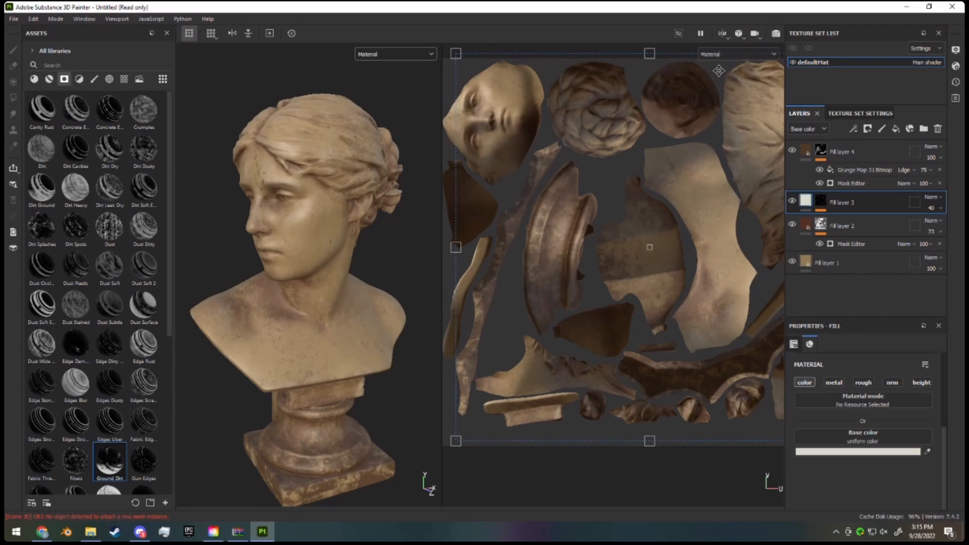
- Add a paint layer above Fill layer 4 and brush a white band along the neck edge of the chest's UV island
click(836, 182)
click(882, 129)
click(882, 129)
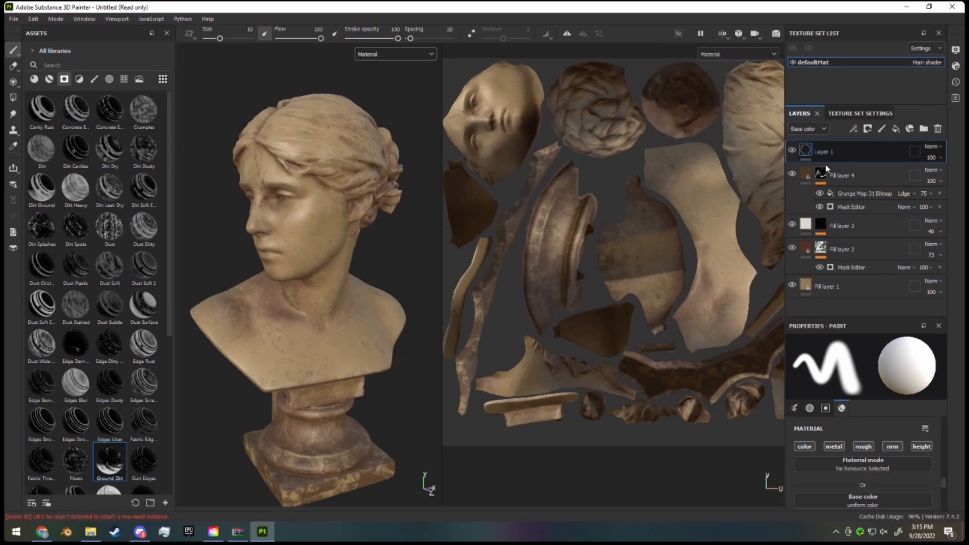
mouse_move(648, 159)
mouse_down()
mouse_move(650, 182)
mouse_move(697, 218)
mouse_move(688, 212)
mouse_move(696, 227)
mouse_move(687, 215)
mouse_move(699, 283)
mouse_move(679, 317)
mouse_move(692, 347)
mouse_move(681, 315)
mouse_move(702, 270)
mouse_move(691, 216)
mouse_move(701, 231)
mouse_move(698, 285)
mouse_move(697, 247)
mouse_move(655, 191)
mouse_move(693, 222)
mouse_move(699, 246)
mouse_move(667, 203)
mouse_up()
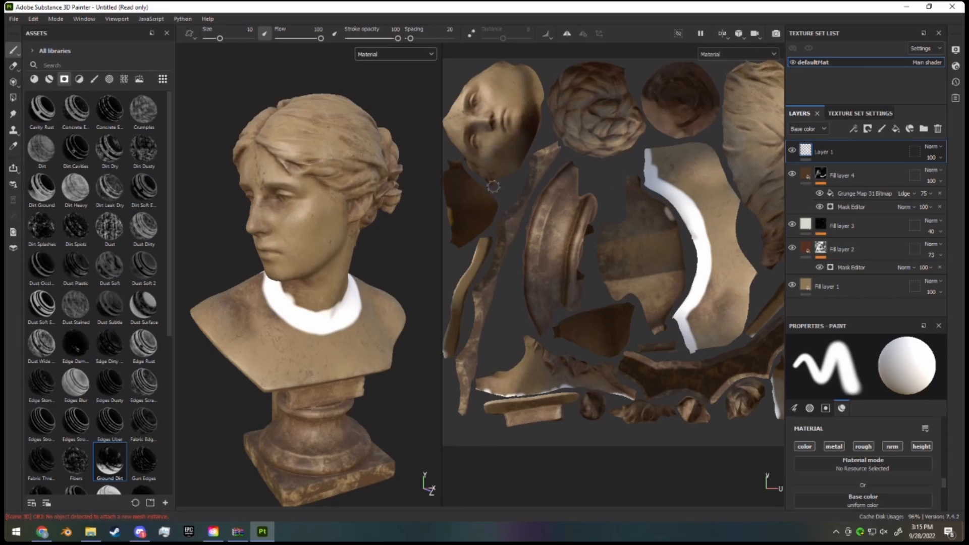
- Brush white strokes down the nose on the face's UV island and across the cheeks in the 3D view
mouse_move(490, 126)
mouse_down()
mouse_move(464, 122)
mouse_move(492, 120)
mouse_move(489, 113)
mouse_move(492, 130)
mouse_up()
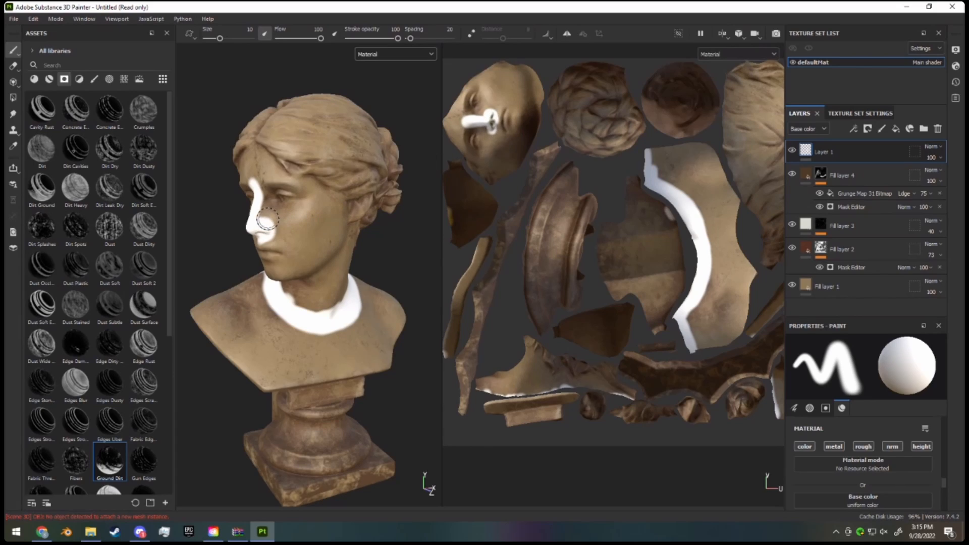
mouse_move(261, 218)
mouse_down()
mouse_move(337, 203)
mouse_move(276, 214)
mouse_move(364, 218)
mouse_move(272, 218)
mouse_move(307, 220)
mouse_up()
mouse_move(522, 223)
alt+mouse_down()
mouse_move(379, 216)
mouse_move(617, 243)
mouse_move(614, 275)
alt+mouse_up()
mouse_move(359, 268)
alt+mouse_down()
mouse_move(253, 238)
mouse_move(275, 240)
alt+mouse_up()
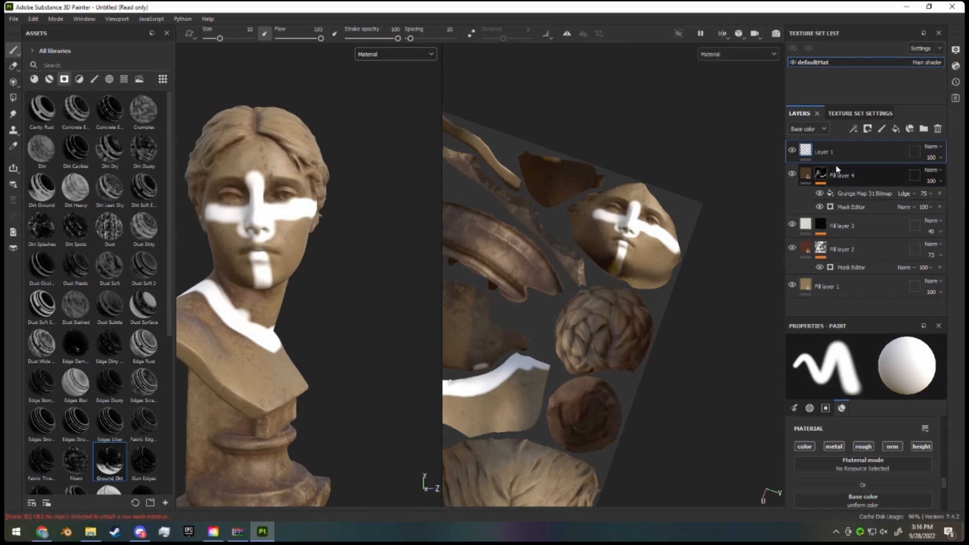
- Set the brush's Metallic to 1 and paint over the forehead, nose and eyes on the 3D bust
scroll(858, 434, down, 2)
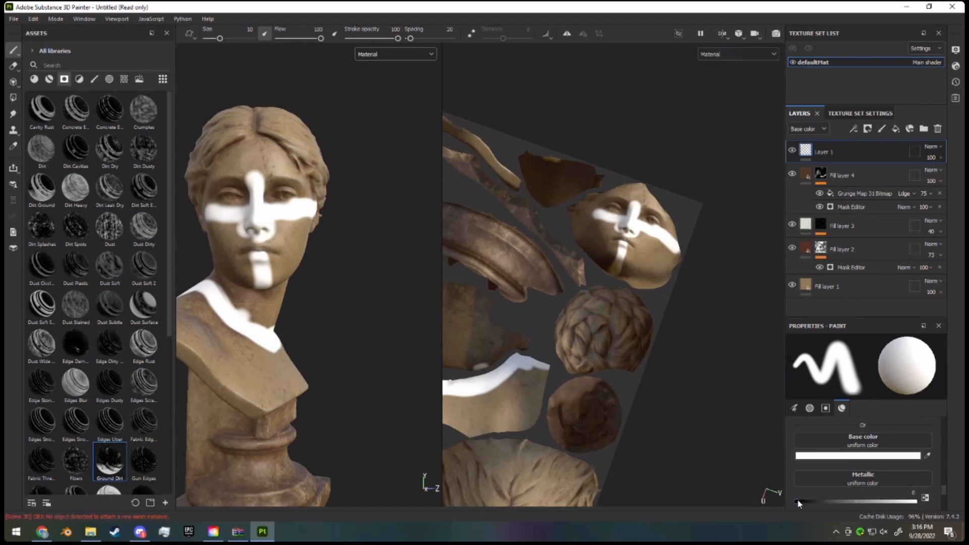
drag(797, 501, 915, 502)
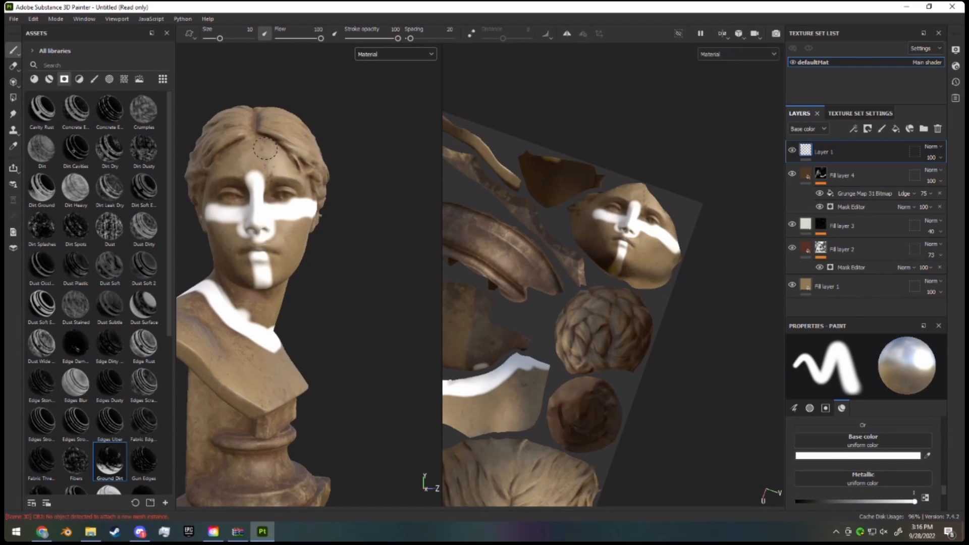
mouse_move(260, 133)
mouse_down()
mouse_move(258, 217)
mouse_move(248, 229)
mouse_move(205, 215)
mouse_move(225, 194)
mouse_move(298, 199)
mouse_up()
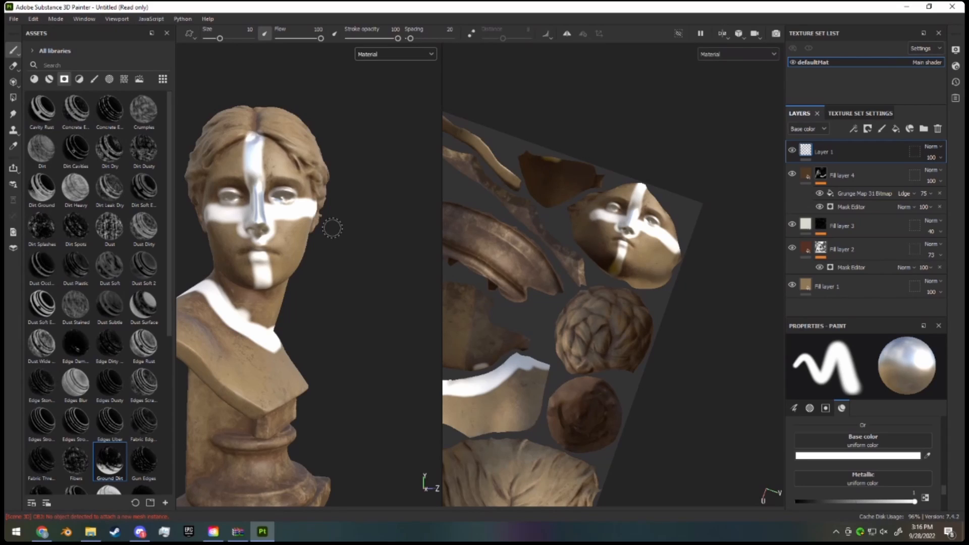
click(739, 34)
click(723, 35)
click(729, 47)
scroll(303, 227, down, 2)
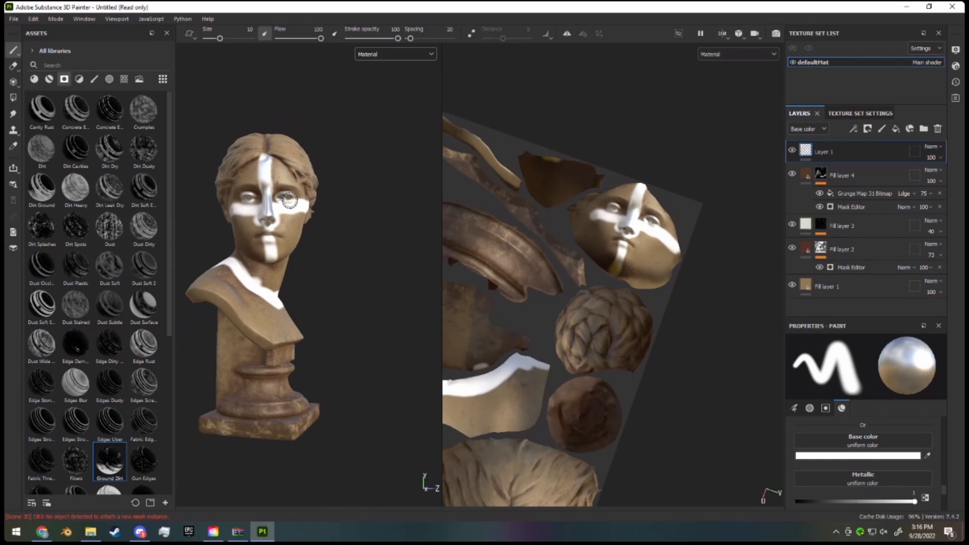
scroll(281, 206, up, 2)
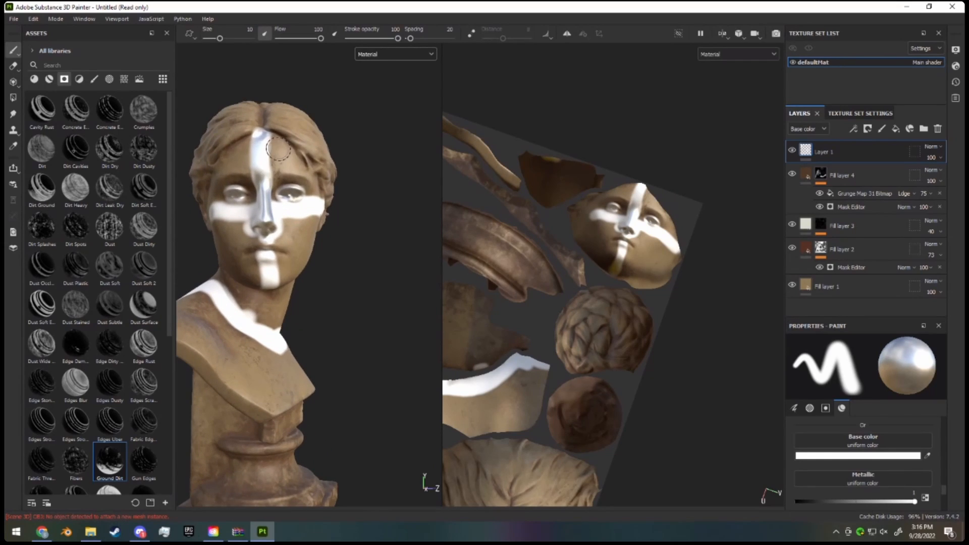
mouse_move(275, 163)
mouse_down()
mouse_move(277, 144)
mouse_move(304, 176)
mouse_move(210, 175)
mouse_move(250, 149)
mouse_move(239, 152)
mouse_move(297, 170)
mouse_move(304, 188)
mouse_up()
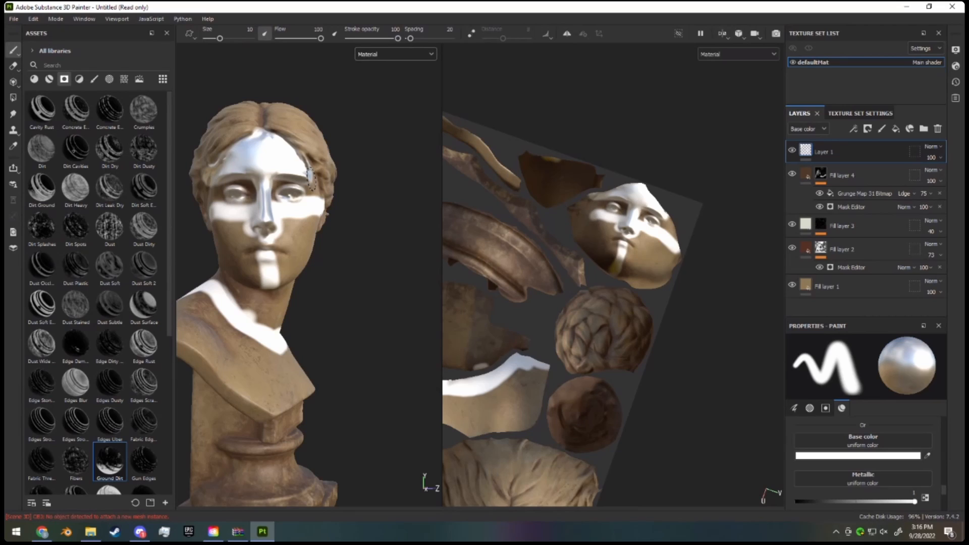
mouse_move(310, 176)
alt+mouse_down()
mouse_move(298, 179)
mouse_move(311, 204)
alt+mouse_up()
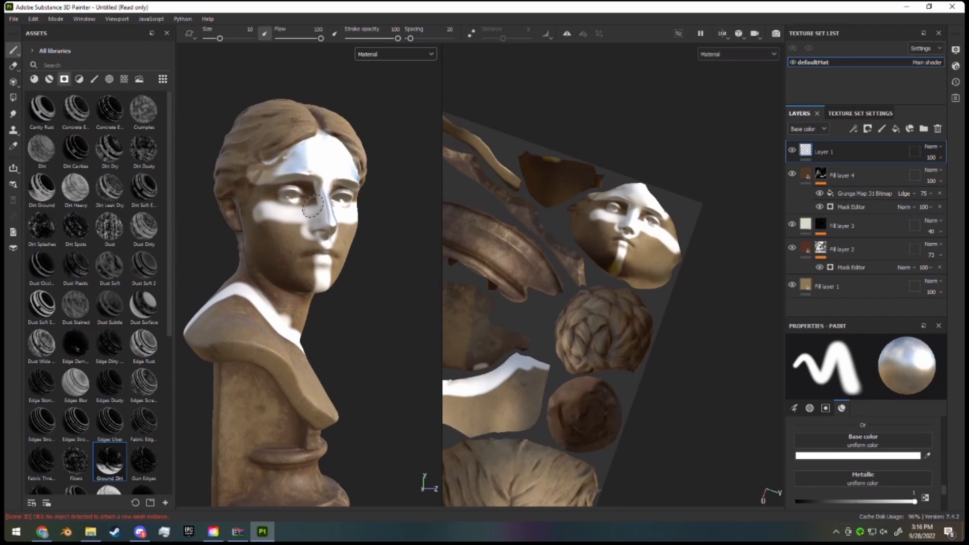
- Paint the cheek with base color CD6868, adding strokes beside it in the lighter pink DC9797
click(839, 458)
click(759, 259)
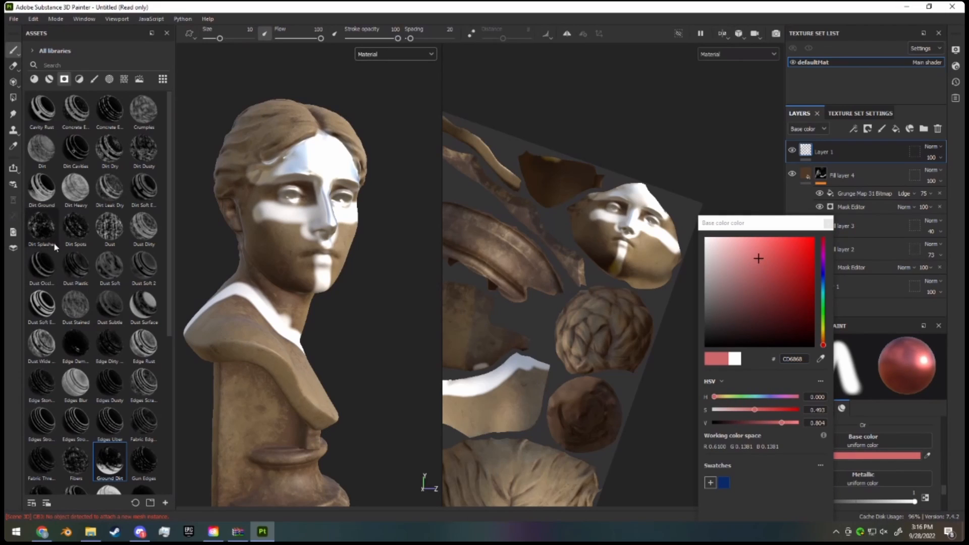
click(268, 230)
drag(265, 214, 288, 255)
click(739, 252)
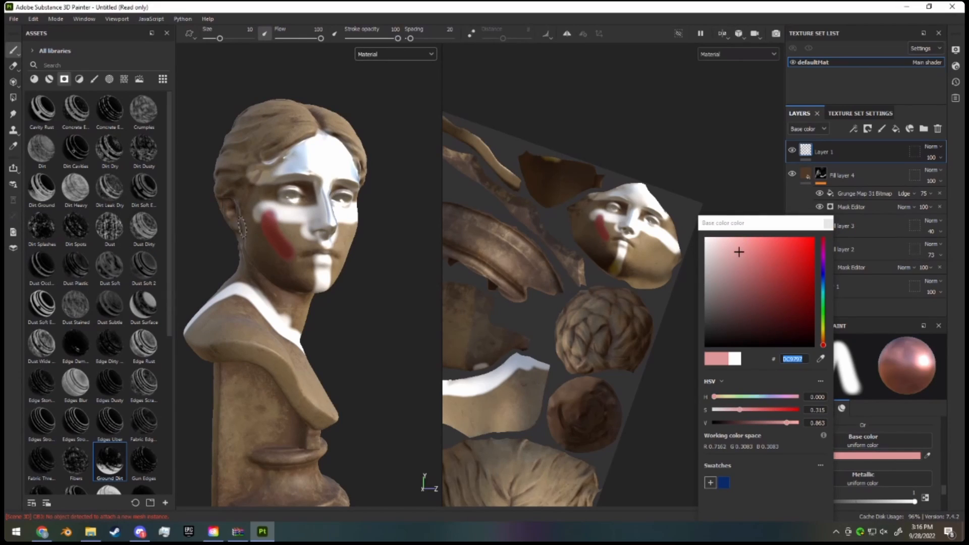
mouse_move(288, 218)
mouse_down()
mouse_move(303, 240)
mouse_move(273, 207)
mouse_up()
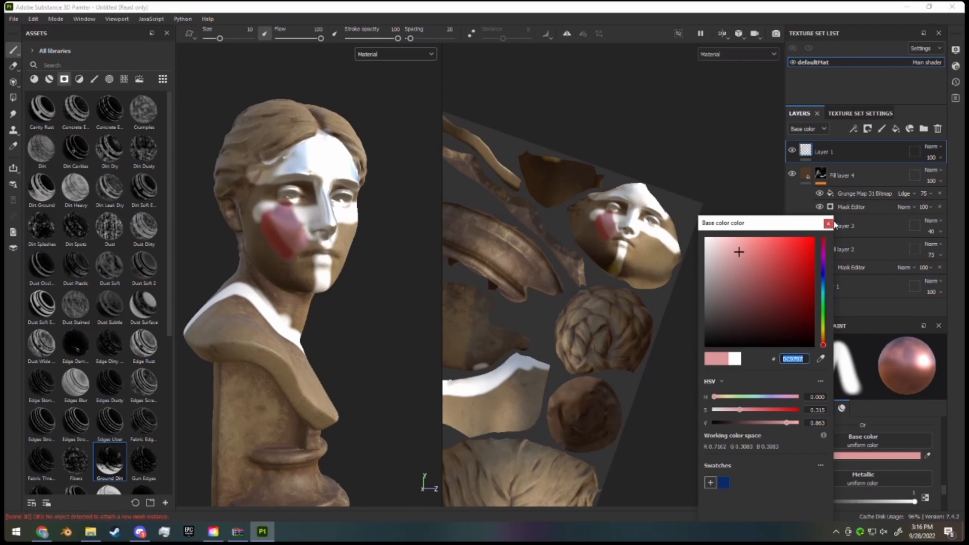
click(33, 79)
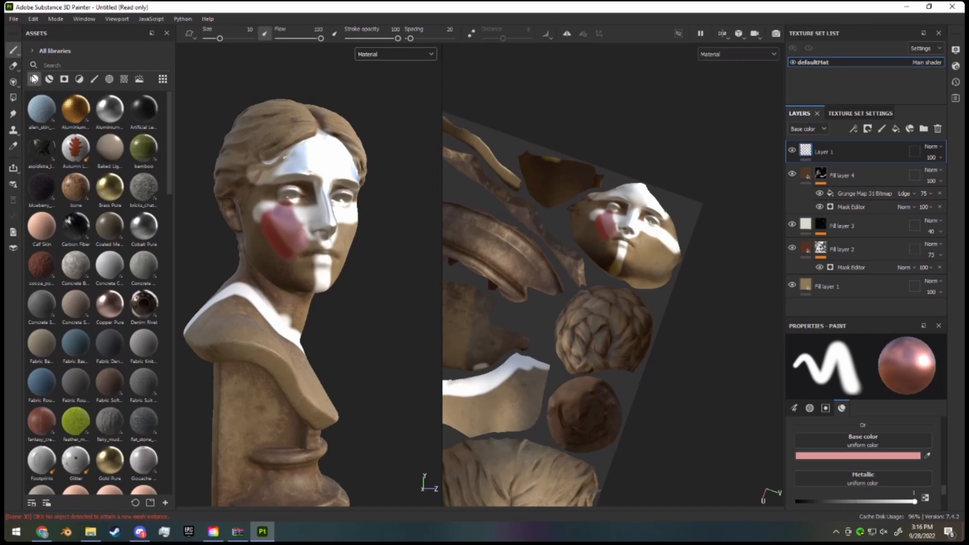
- Delete every layer from the stack and show only the 3D view
click(938, 129)
click(938, 129)
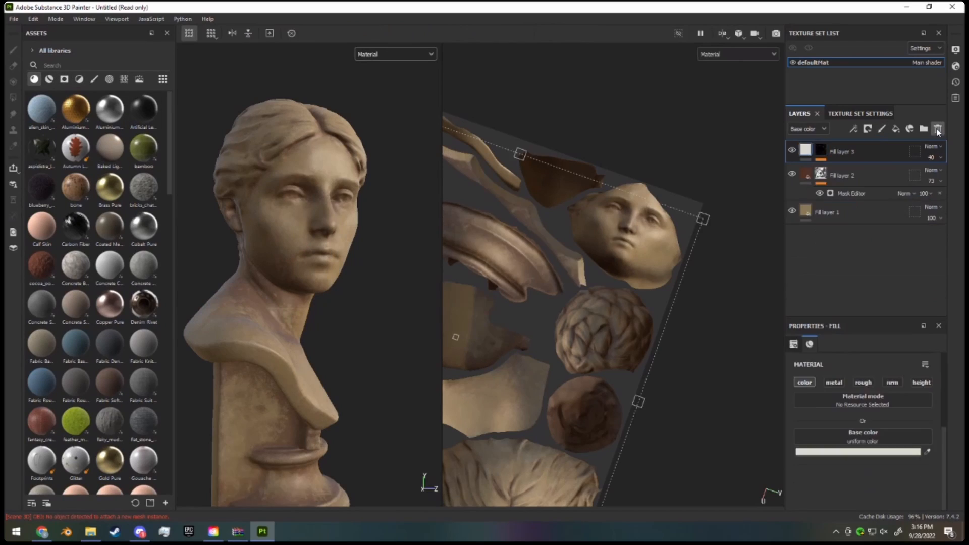
click(939, 129)
click(938, 129)
click(938, 130)
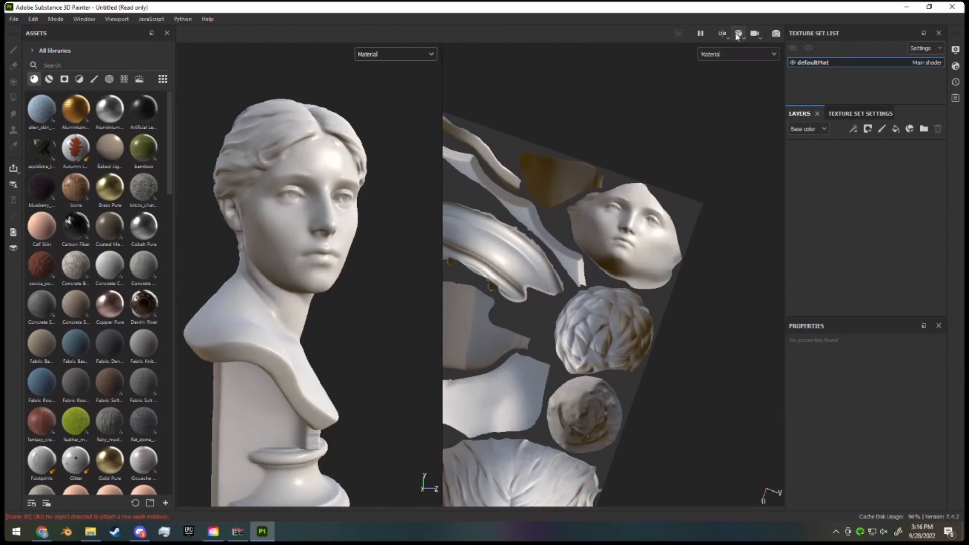
click(722, 33)
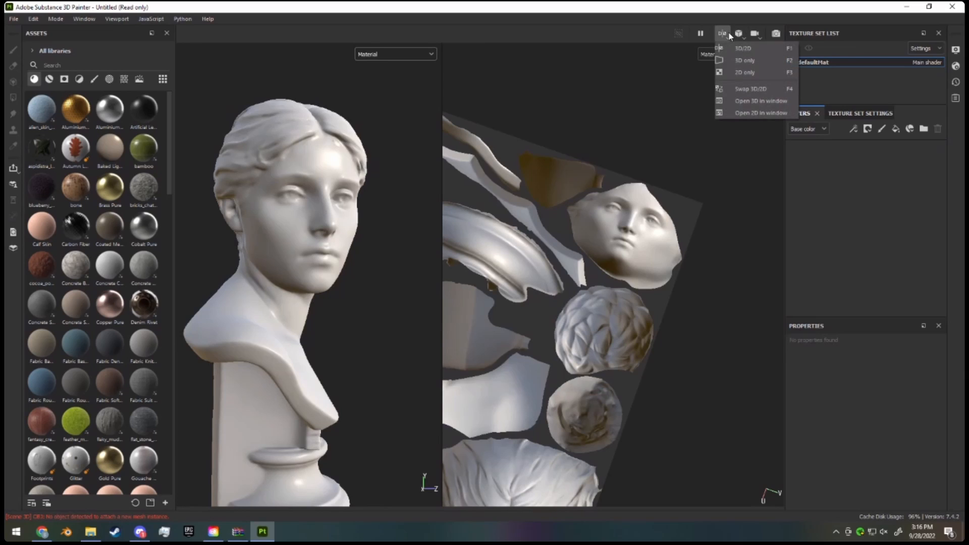
click(743, 60)
- Apply the Stylized Painterly smart material to the bust from the smart materials library
scroll(55, 313, down, 20)
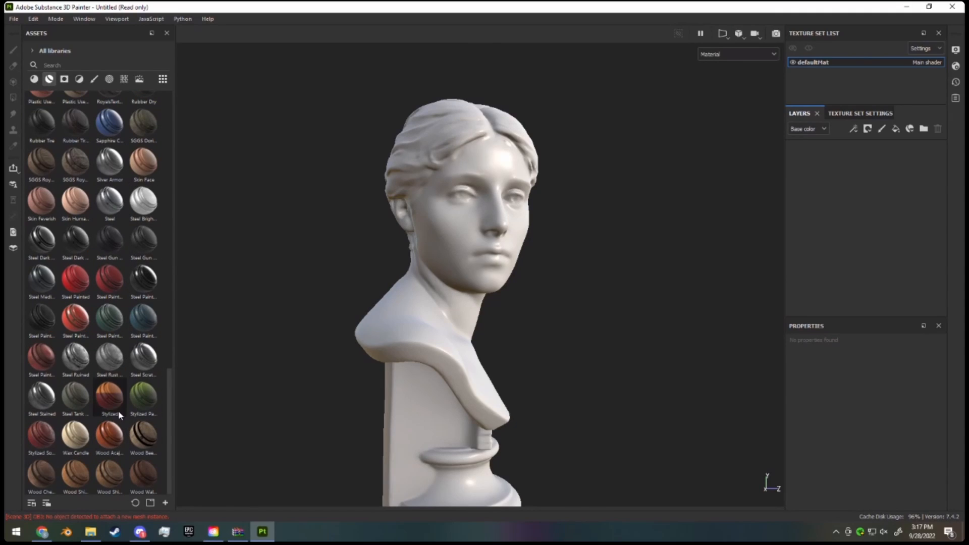
drag(138, 398, 880, 227)
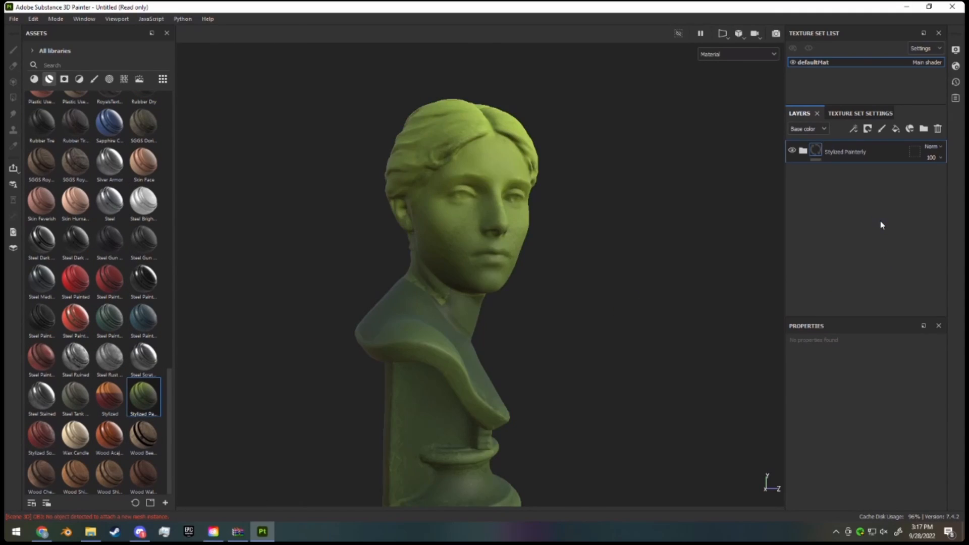
alt+drag(619, 217, 437, 227)
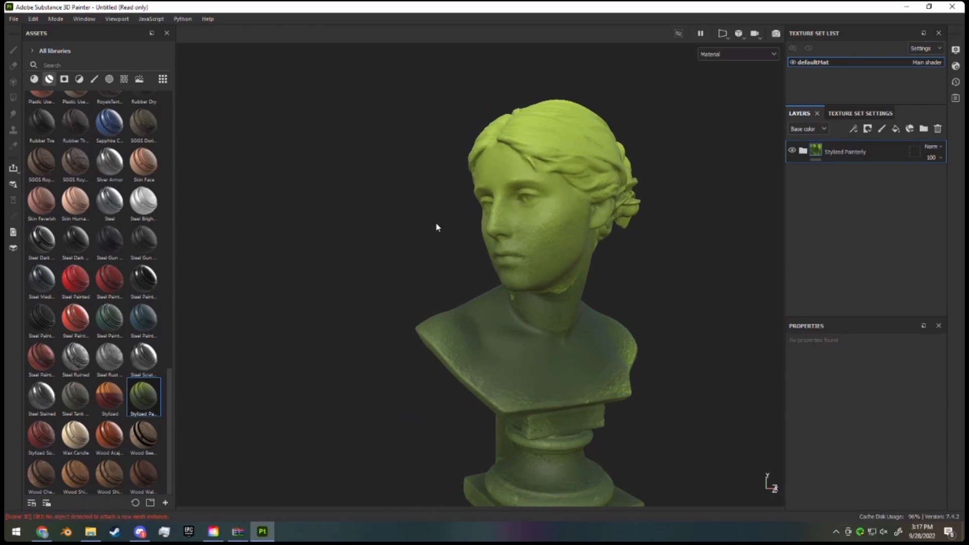
- Set the Balance of the 3D Linear Gradient on Fill layer 1 copy 1's mask to 0.34 in Stylized Painterly
click(802, 151)
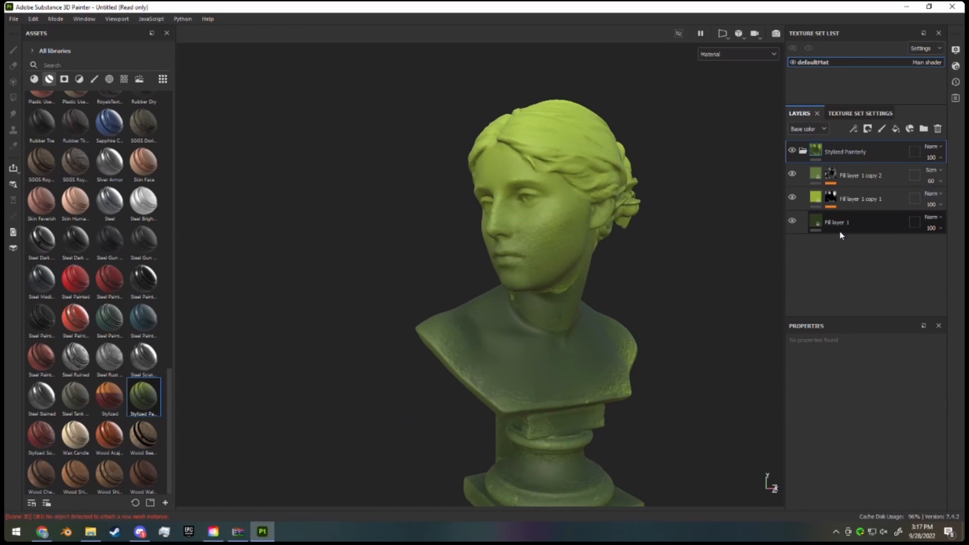
click(858, 199)
click(831, 197)
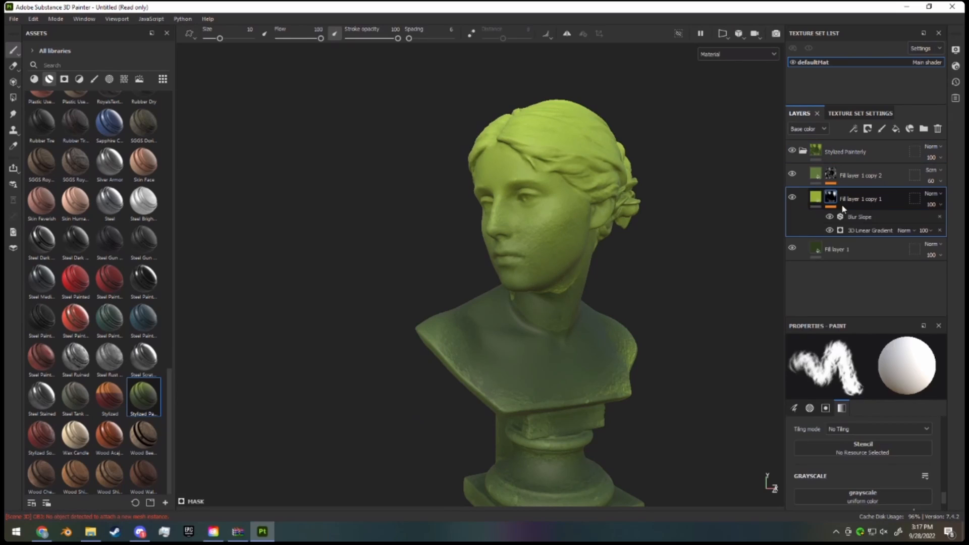
click(889, 230)
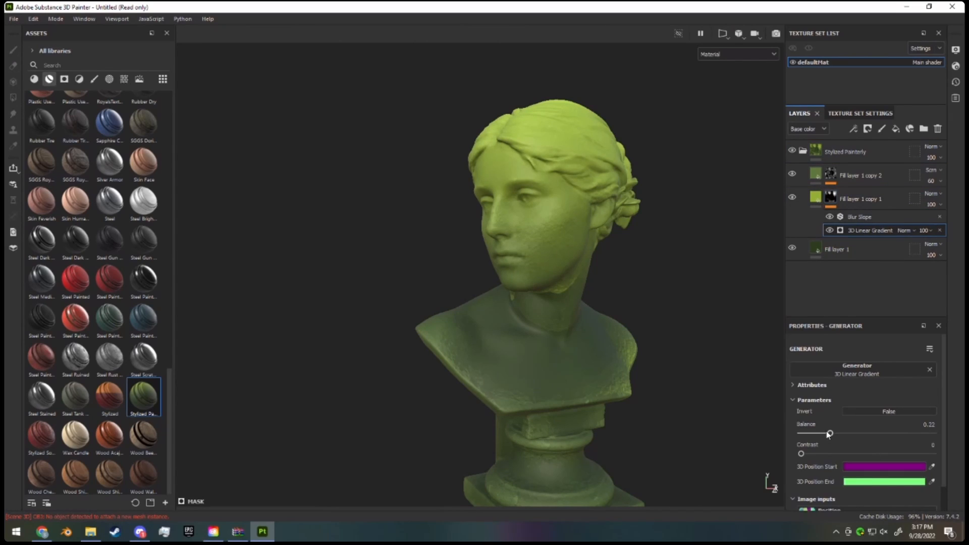
mouse_move(829, 434)
mouse_down()
mouse_move(855, 434)
mouse_move(846, 434)
mouse_up()
alt+drag(644, 297, 594, 279)
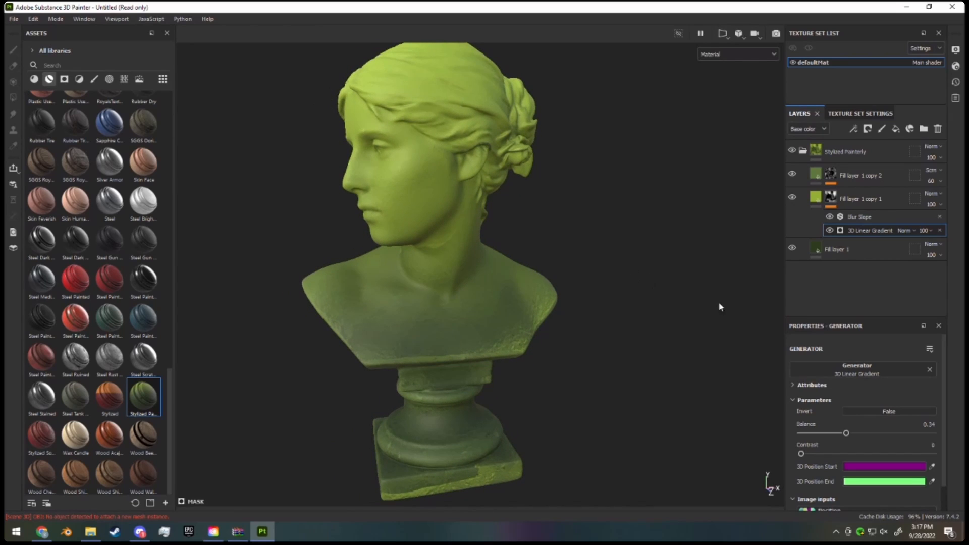
scroll(600, 234, down, 6)
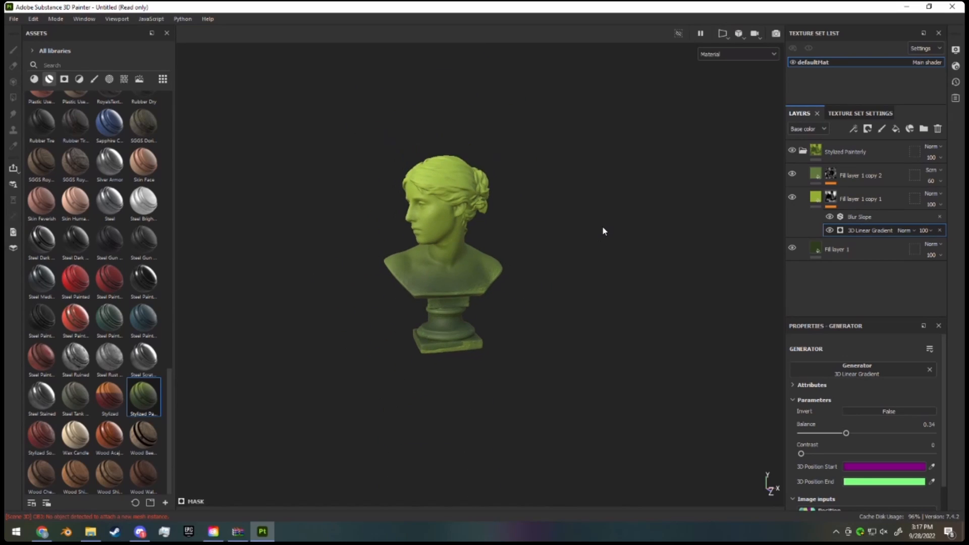
scroll(458, 207, up, 3)
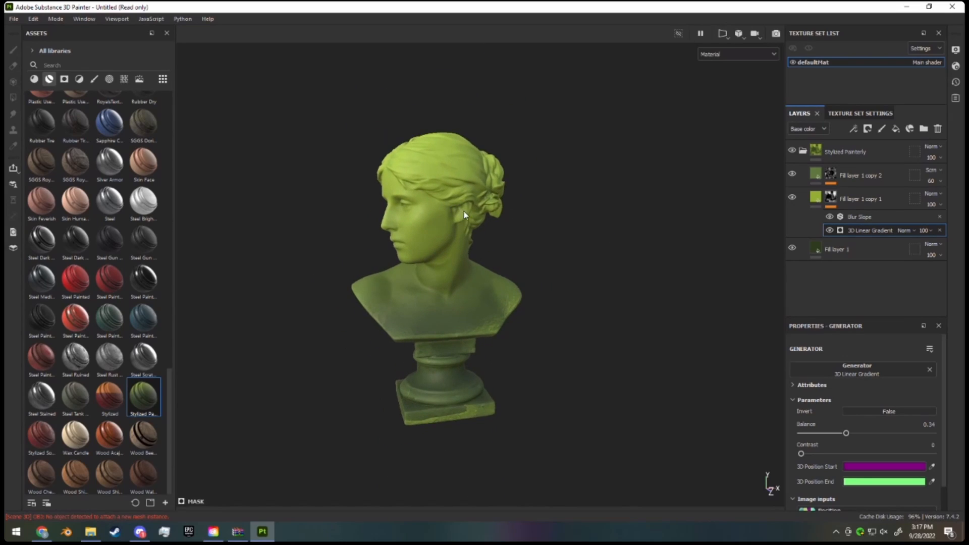
- Add the Stylized smart material above Stylized Painterly and collapse the Stylized Painterly folder
drag(110, 398, 876, 147)
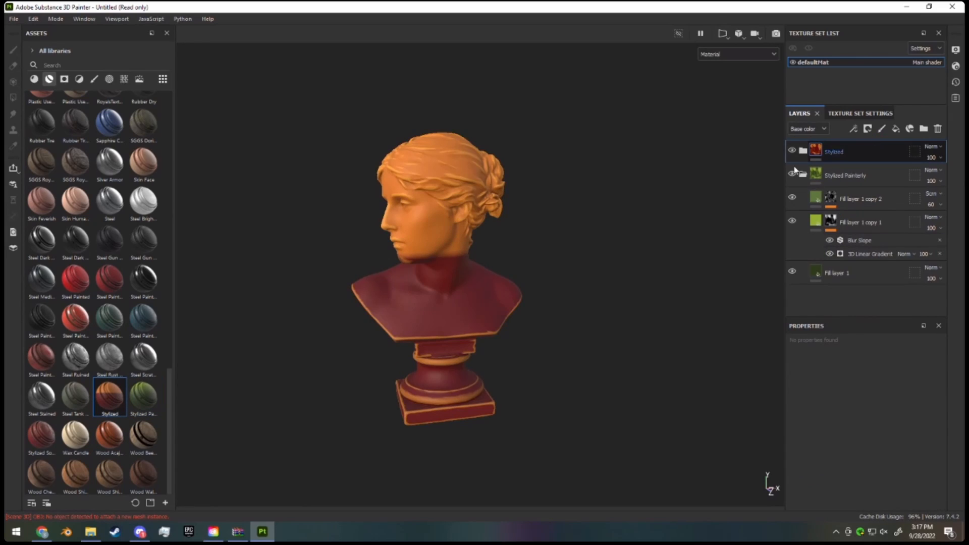
alt+drag(489, 224, 563, 212)
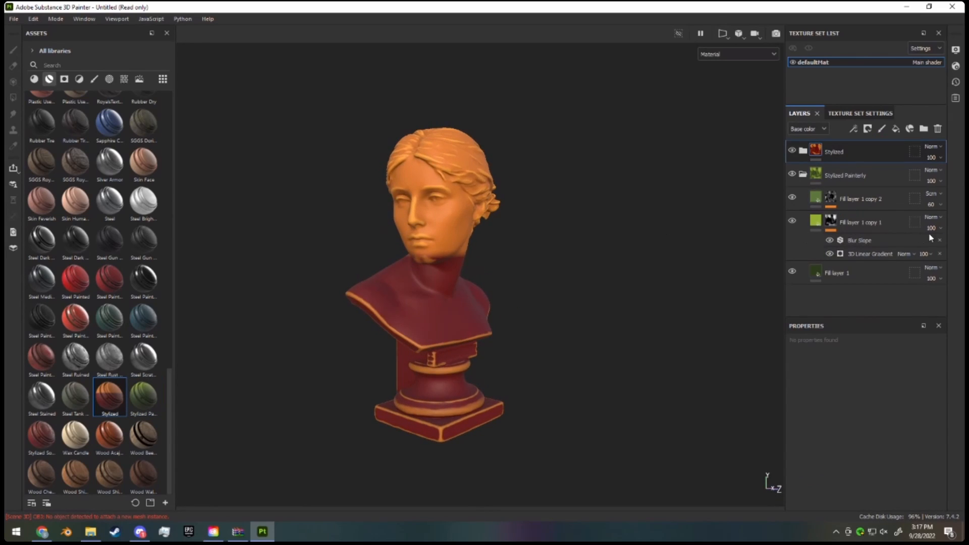
click(804, 175)
- In the Stylized folder, set Fill layer 1 copy 1's 3D Linear Gradient Balance to 0.46 and lower its Contrast for a softer transition
click(803, 151)
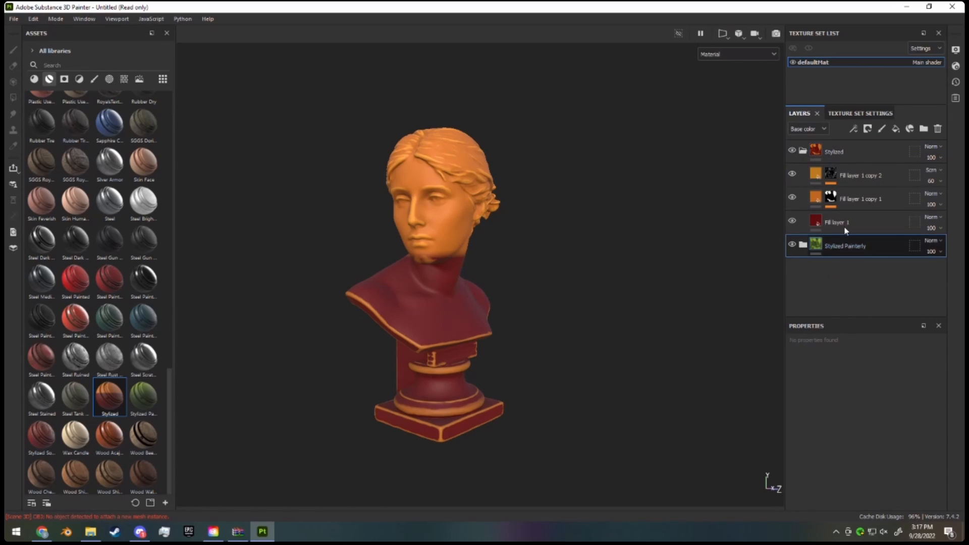
click(820, 199)
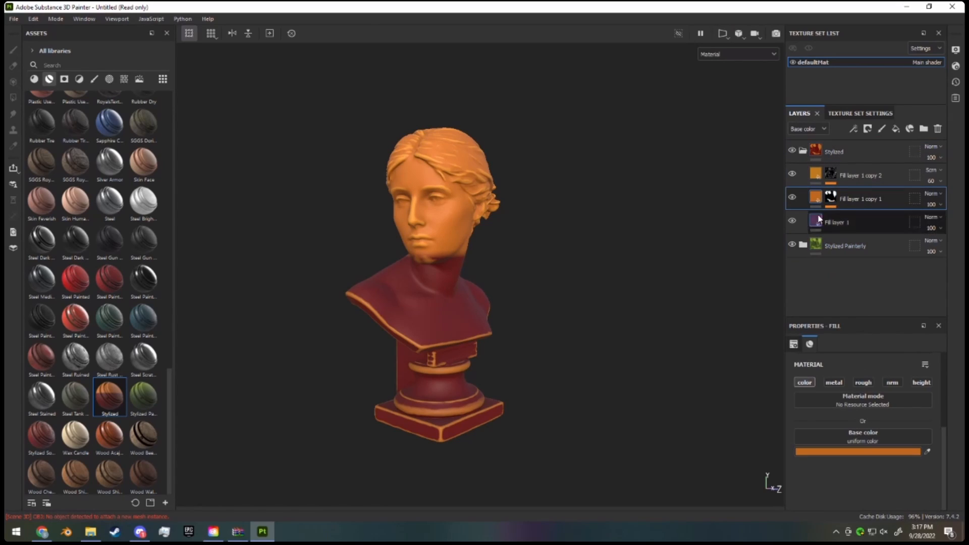
click(829, 199)
scroll(851, 416, down, 3)
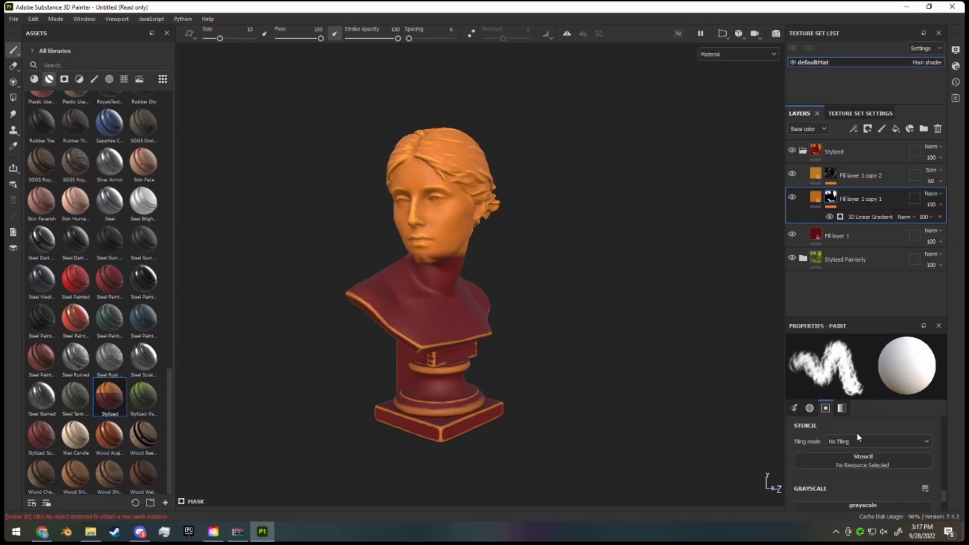
click(868, 216)
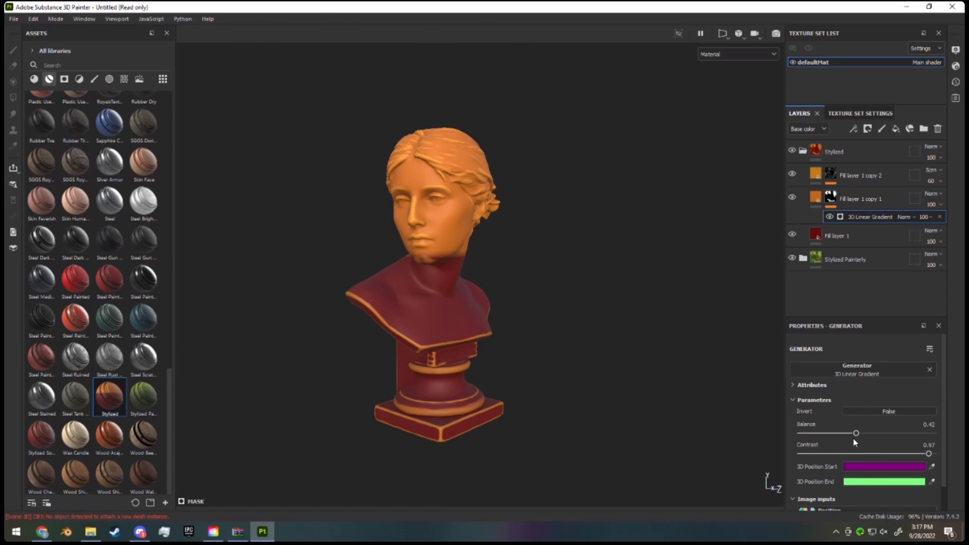
mouse_move(857, 434)
mouse_down()
mouse_move(879, 433)
mouse_move(880, 454)
mouse_move(863, 437)
mouse_up()
scroll(582, 303, up, 2)
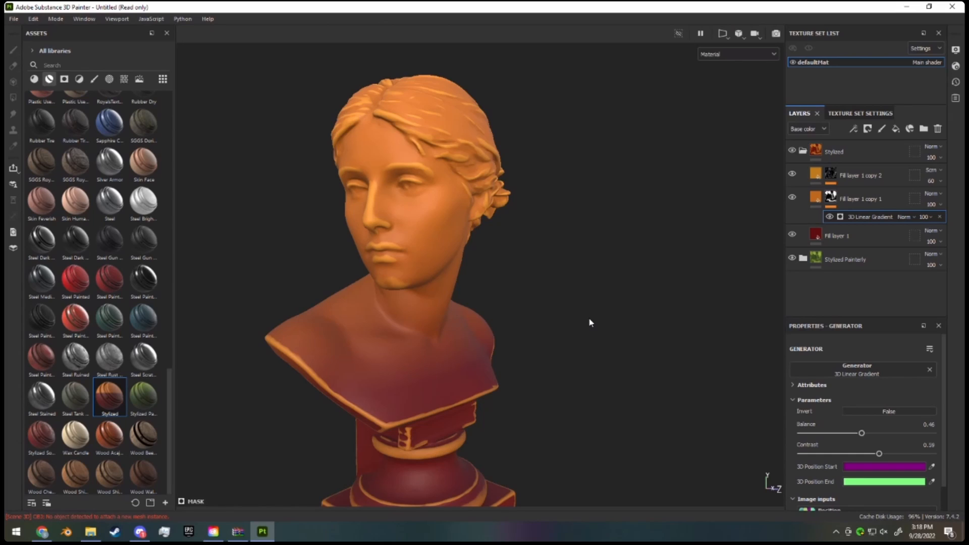
- Replace the Stylized and Stylized Painterly folders with the Skin Face smart material
click(803, 151)
click(864, 152)
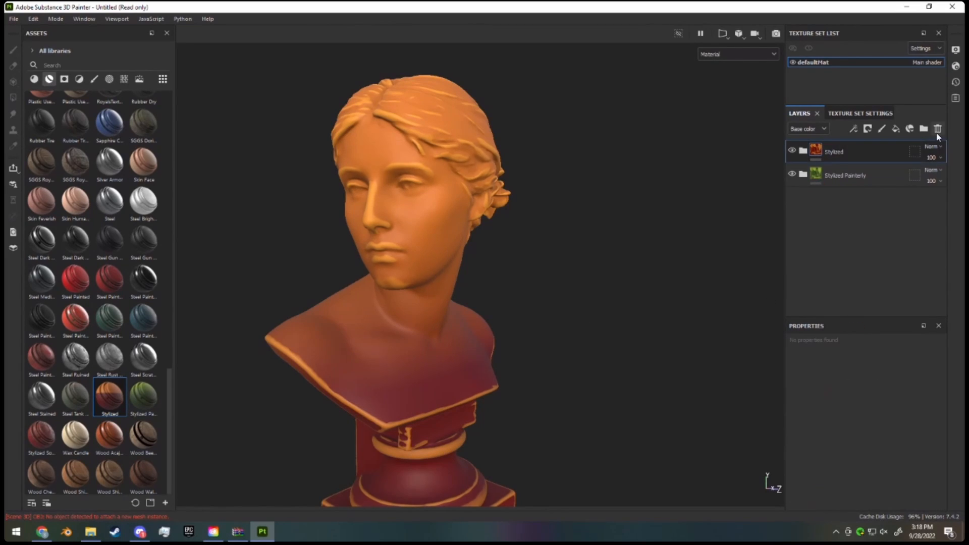
click(938, 128)
click(938, 128)
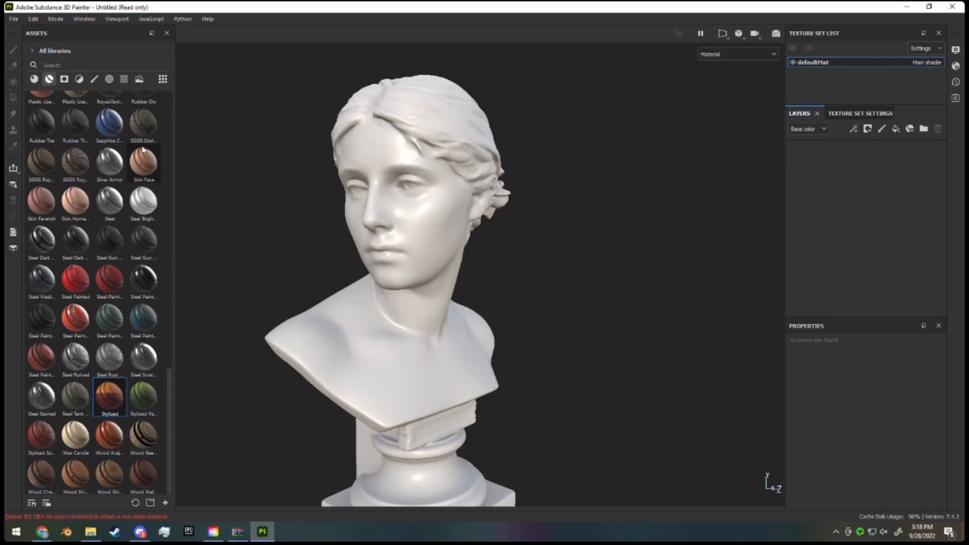
drag(143, 162, 886, 159)
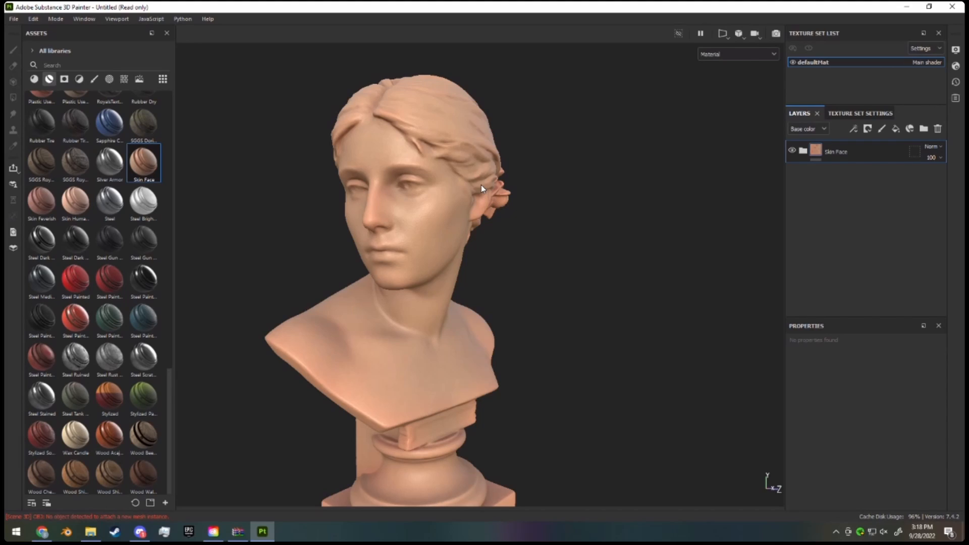
- Inspect the Skin Face material on the bust from several angles and look through the smart material library
alt+drag(347, 246, 419, 239)
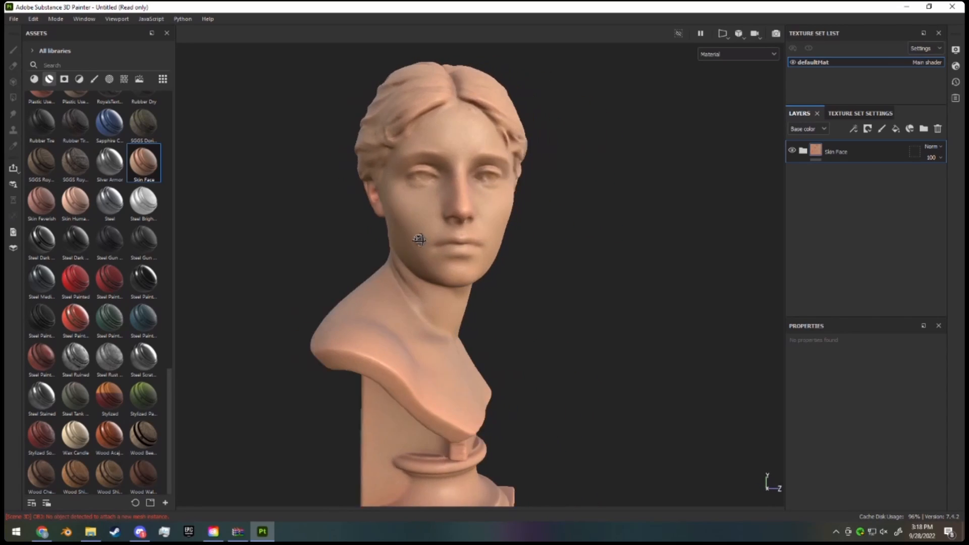
alt+drag(530, 262, 481, 271)
scroll(480, 271, up, 3)
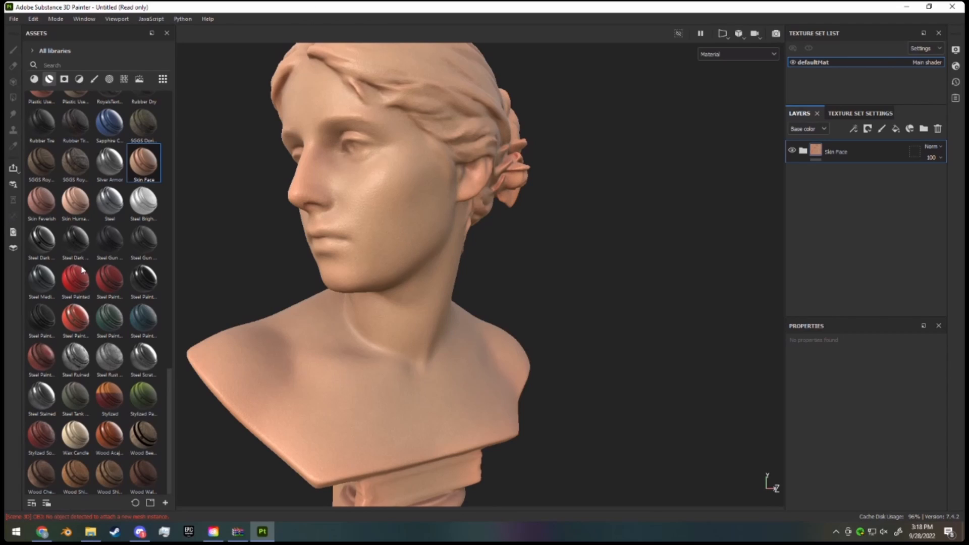
scroll(168, 209, up, 10)
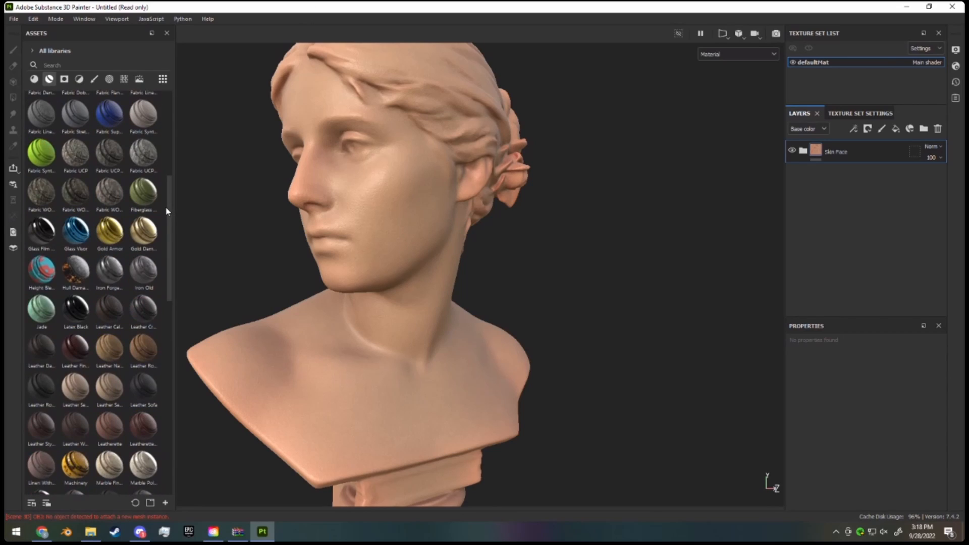
scroll(167, 211, up, 5)
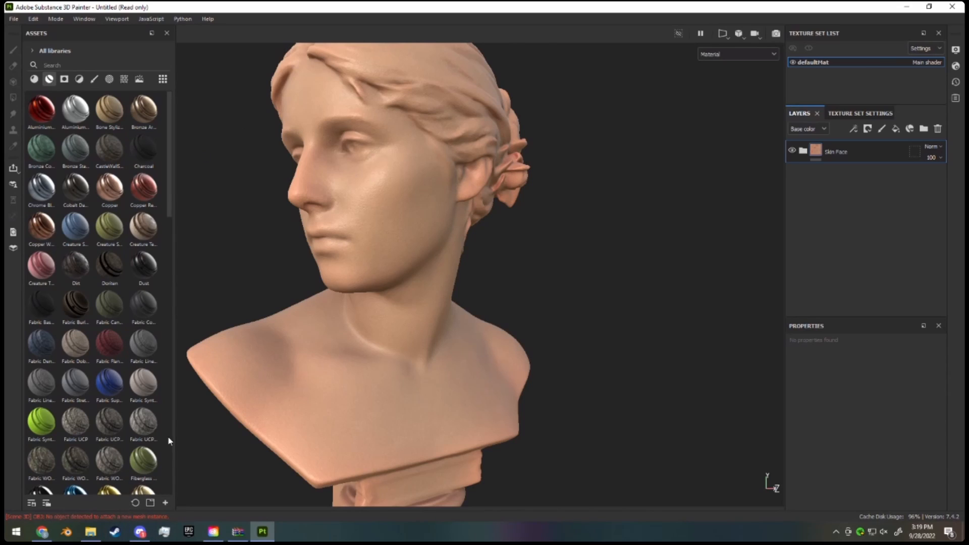
- Switch to Discord, check the participants in the voice channels, and return to Substance 3D Painter
click(140, 532)
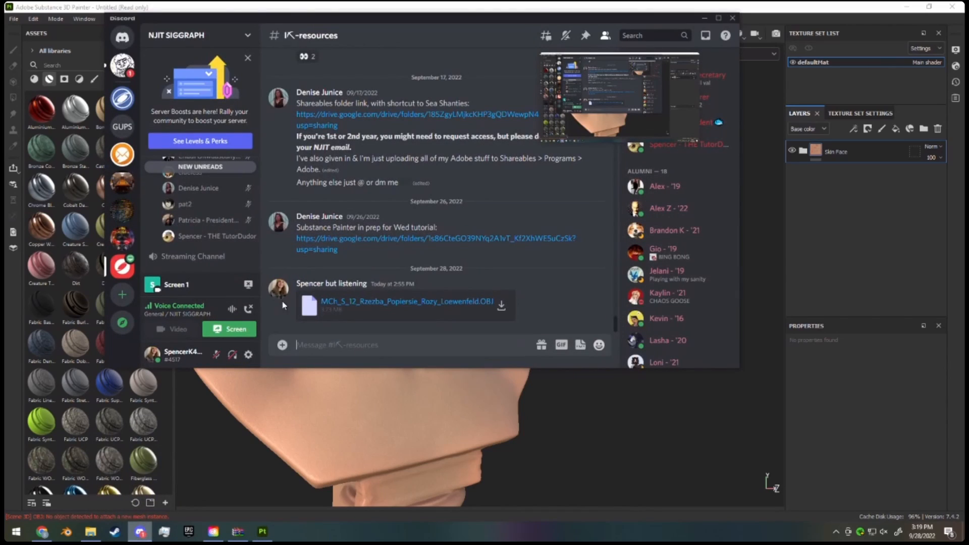
scroll(221, 231, up, 3)
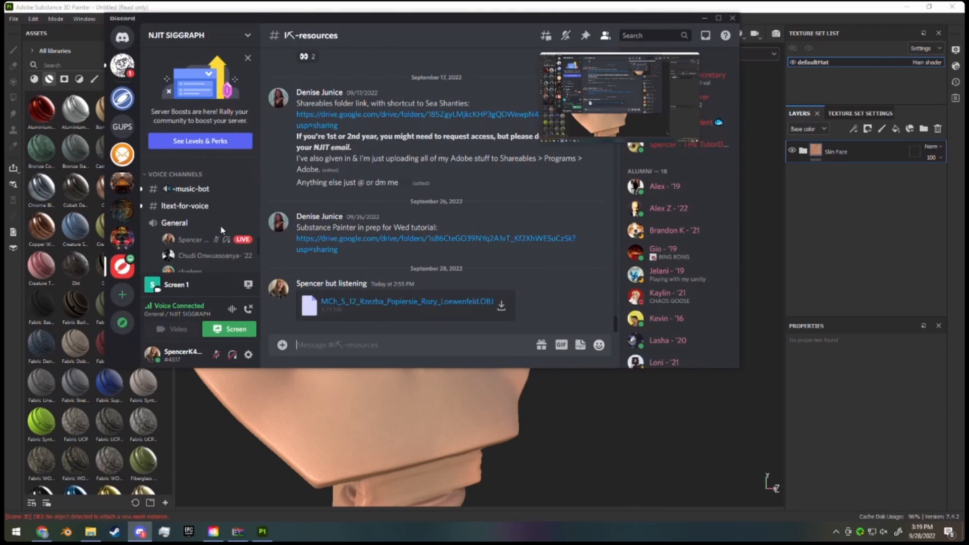
scroll(221, 230, down, 1)
scroll(222, 231, down, 3)
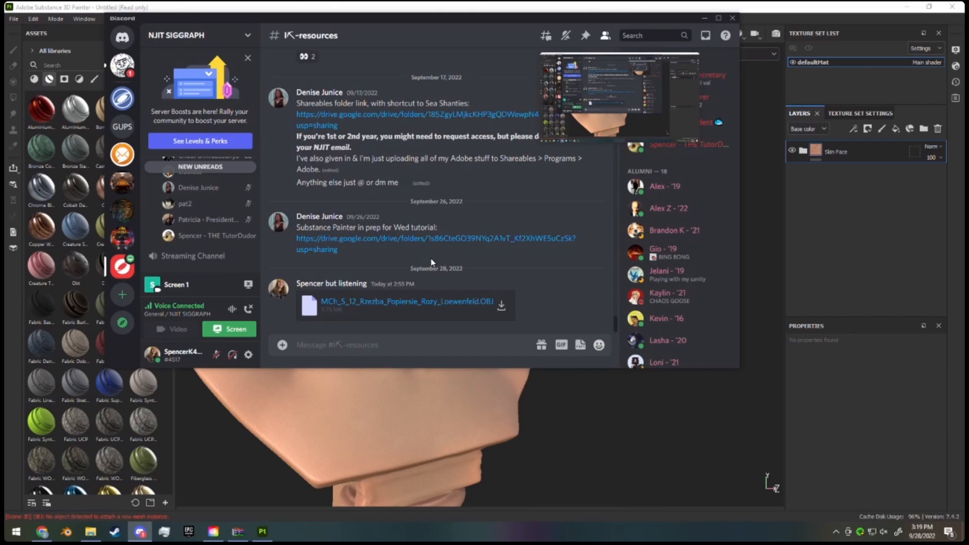
scroll(212, 235, up, 2)
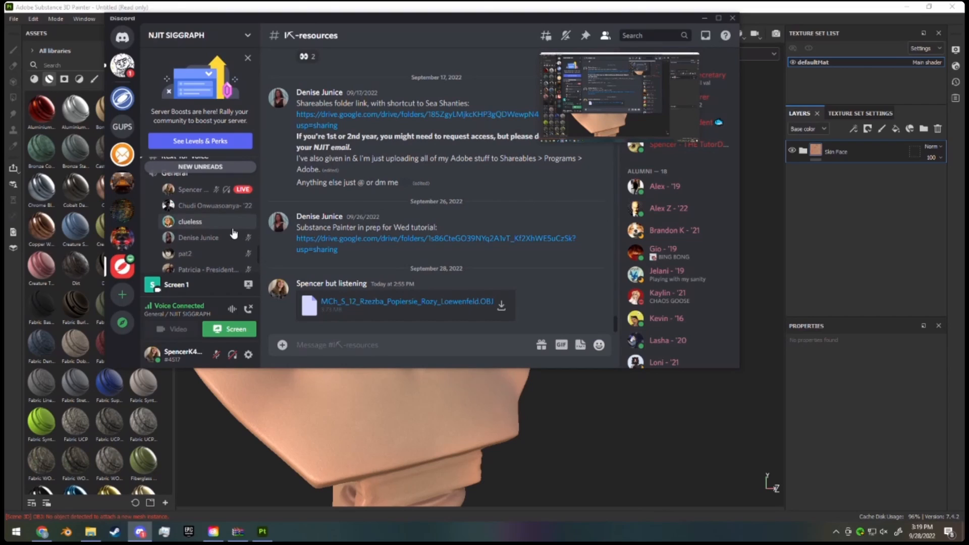
click(705, 18)
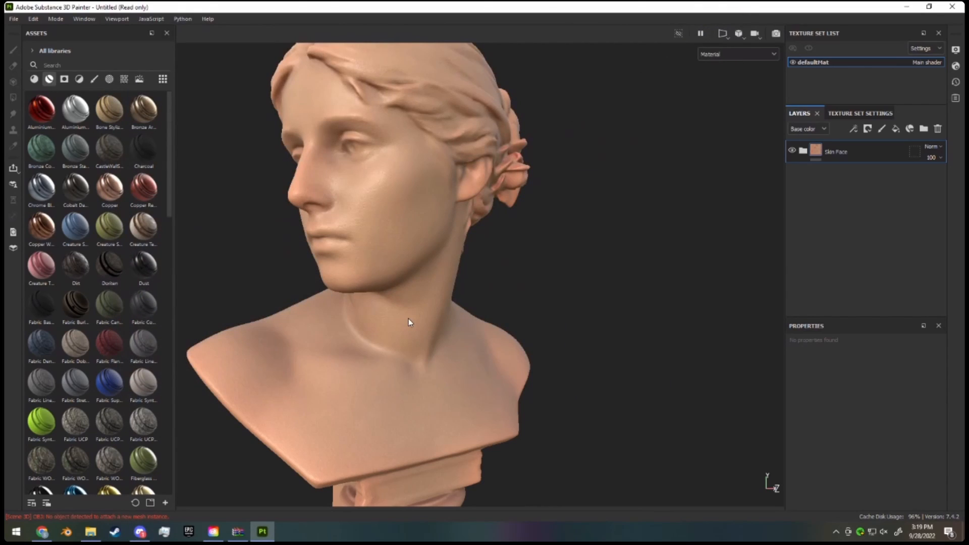
- Set the Scale to 0.55 in the main shader's subsurface scattering parameters
click(956, 66)
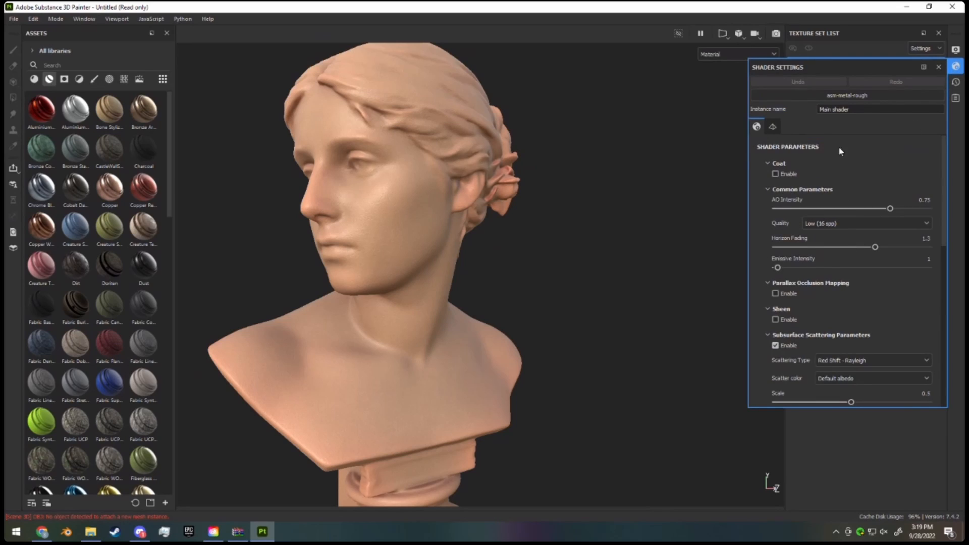
scroll(853, 248, down, 3)
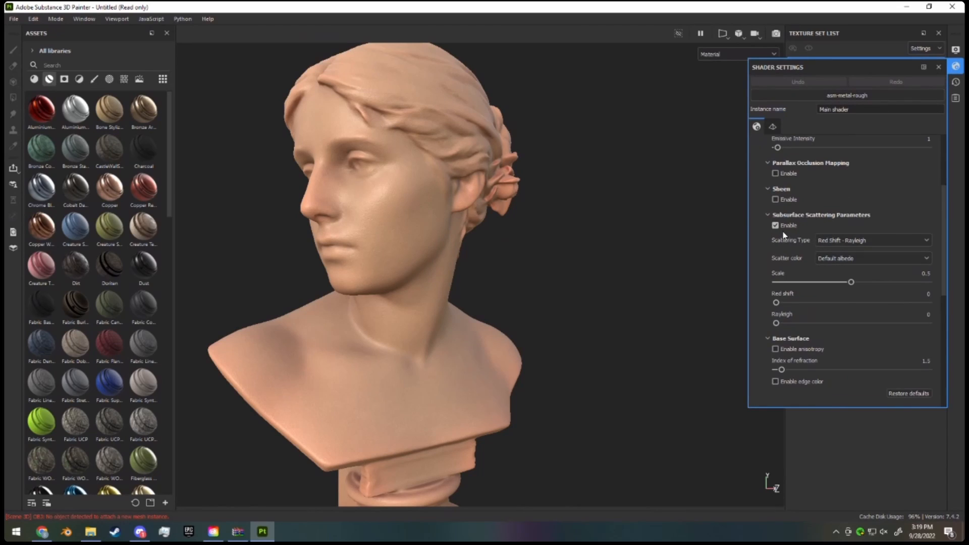
click(860, 281)
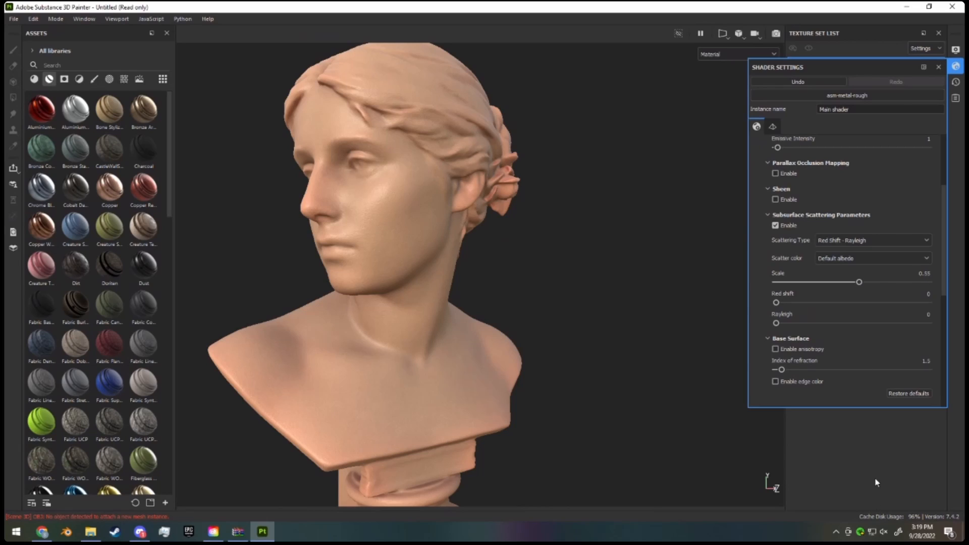
click(956, 50)
click(955, 66)
click(956, 49)
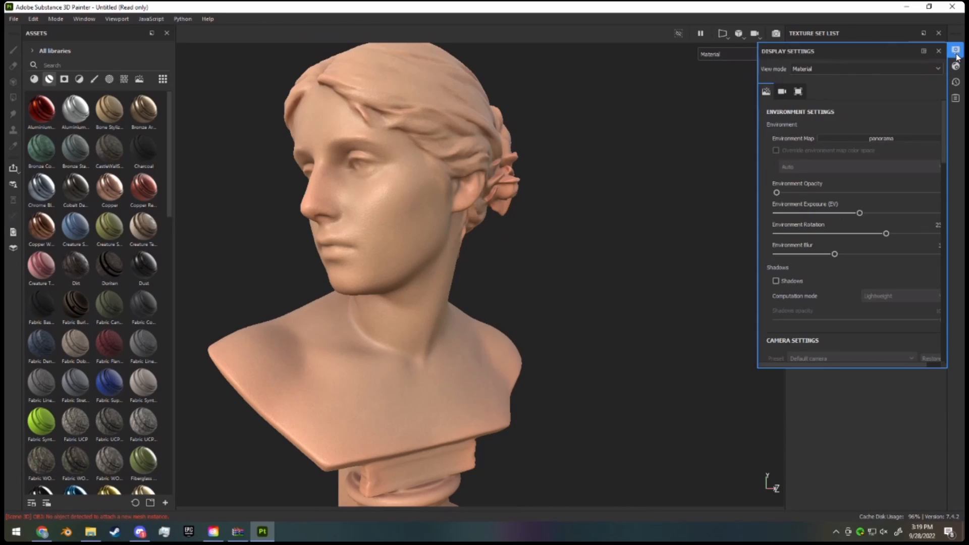
click(956, 49)
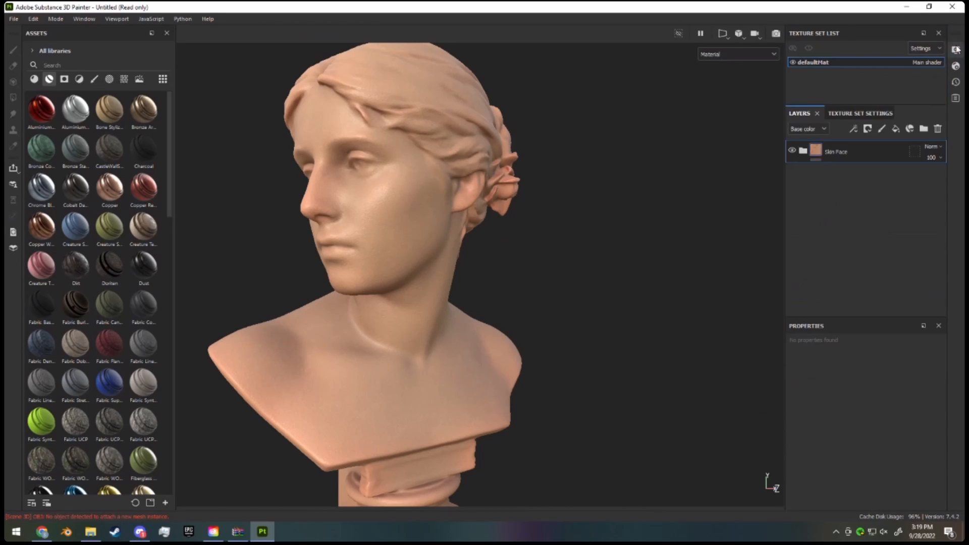
- Add a Scattering color channel to the defaultMat texture set
click(854, 114)
scroll(909, 243, down, 3)
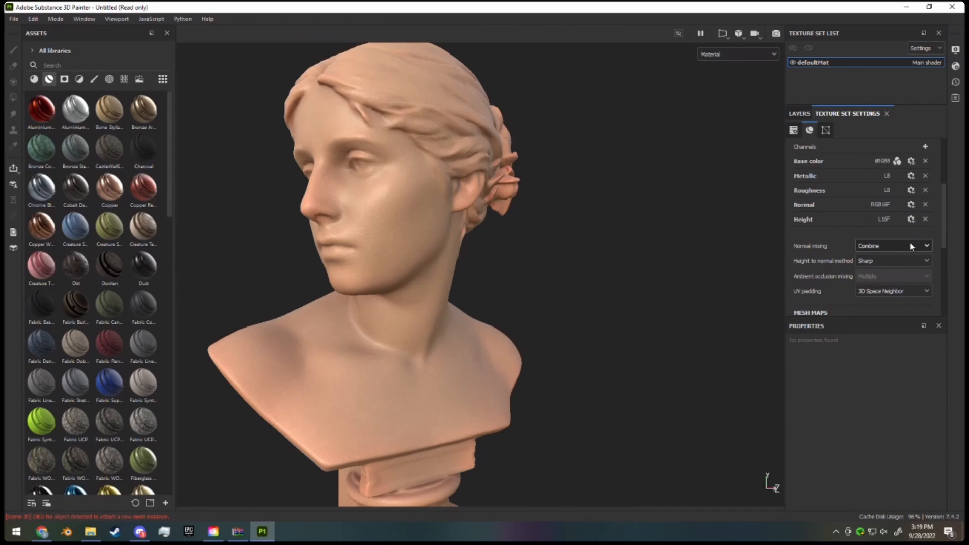
scroll(911, 245, down, 2)
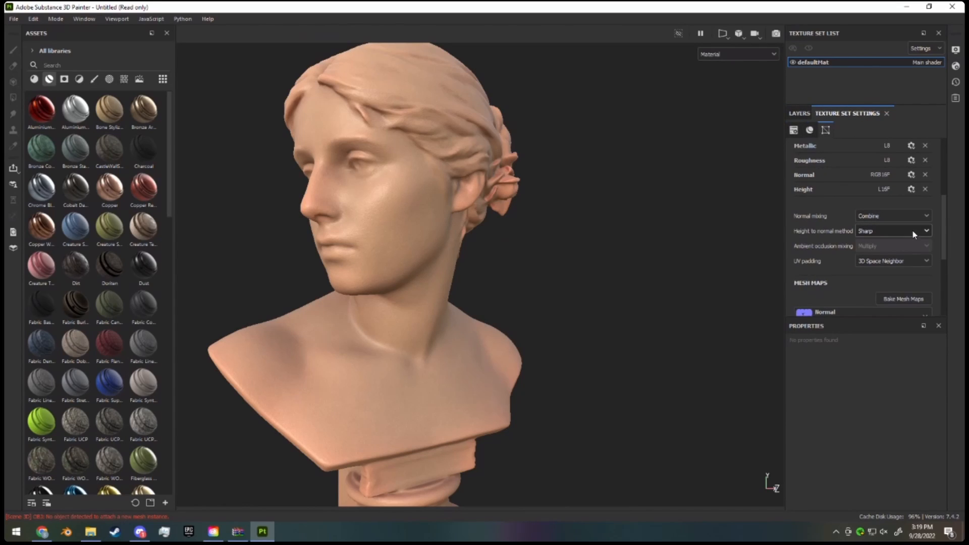
scroll(913, 235, down, 2)
scroll(931, 182, up, 4)
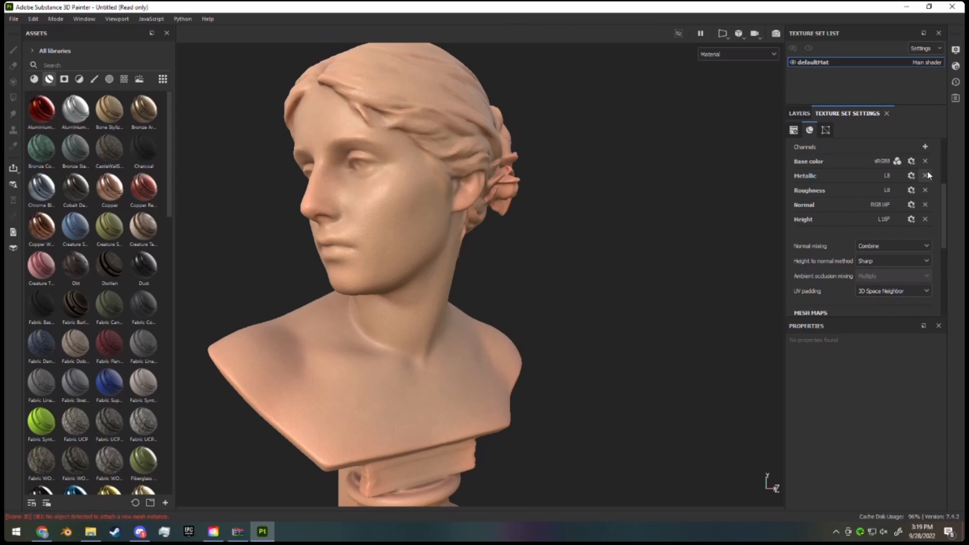
click(926, 147)
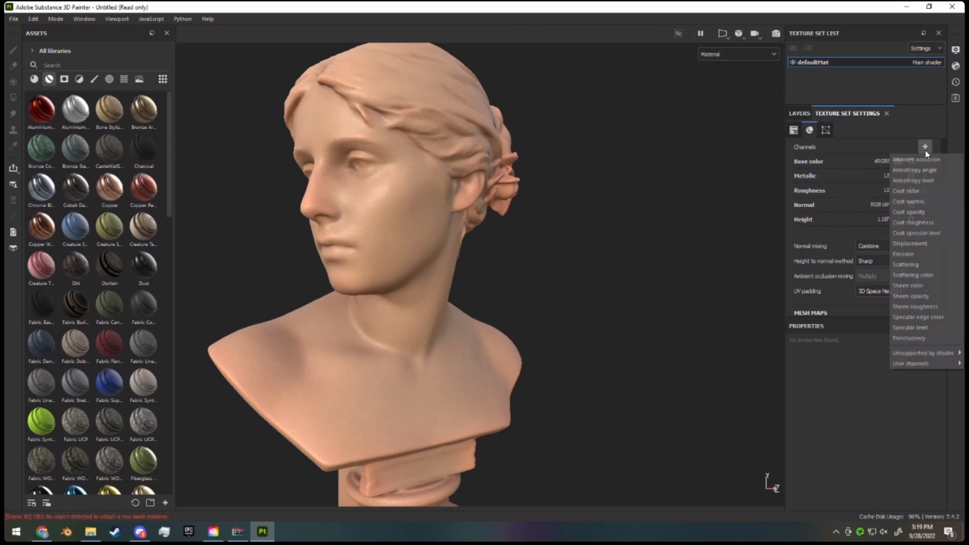
click(940, 273)
scroll(523, 249, down, 2)
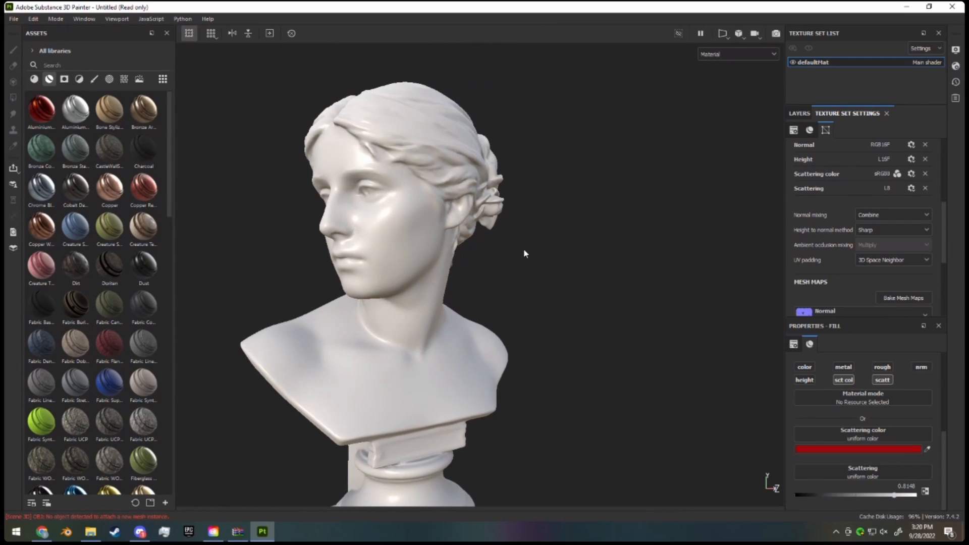
- Change the fill layer's Scattering color to a brighter, lighter red and raise its Scattering value to 0.9342
shift+right_drag(523, 248, 460, 256)
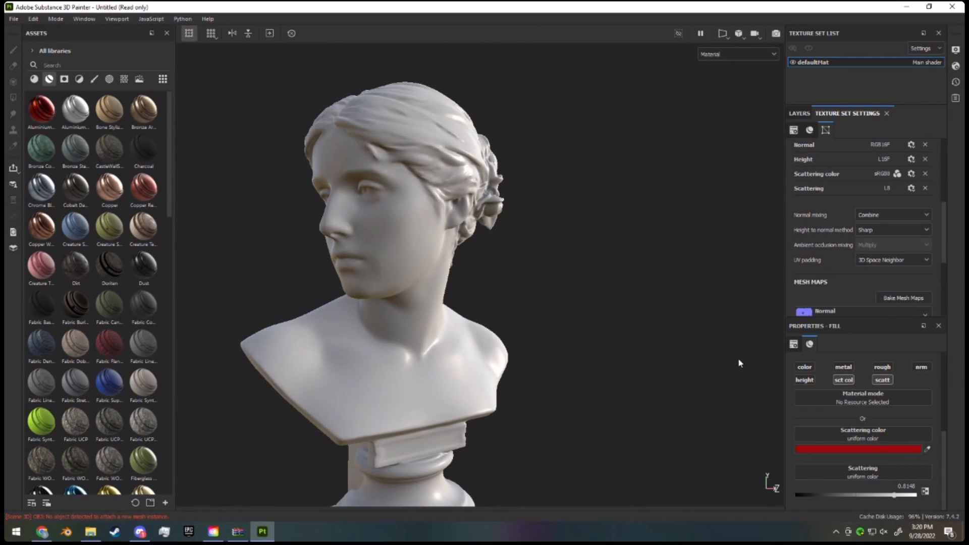
click(843, 450)
drag(776, 297, 781, 235)
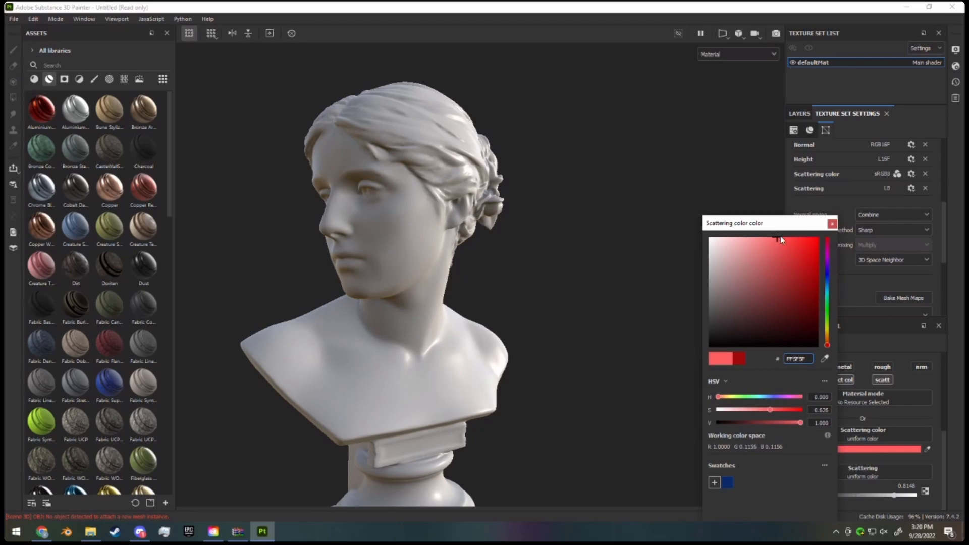
click(832, 223)
scroll(904, 299, down, 1)
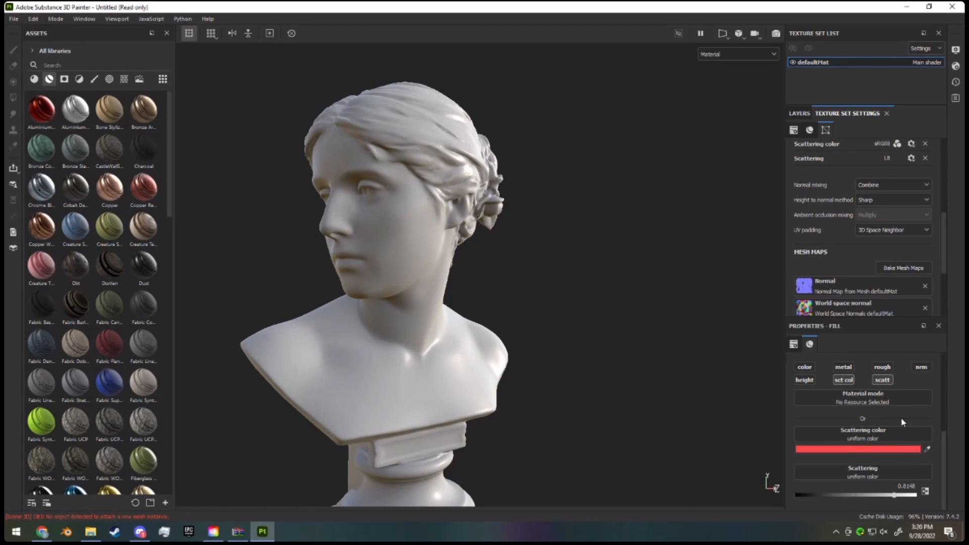
drag(898, 496, 910, 497)
- Try the Skin Scattering Type in the main shader's subsurface scattering parameters, and settle on Translucent
click(955, 65)
click(877, 180)
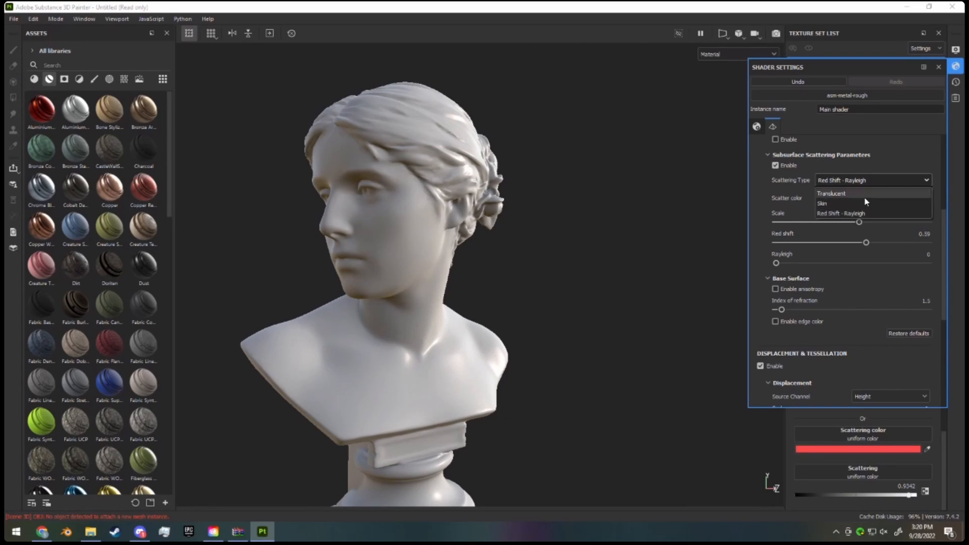
click(864, 198)
click(865, 198)
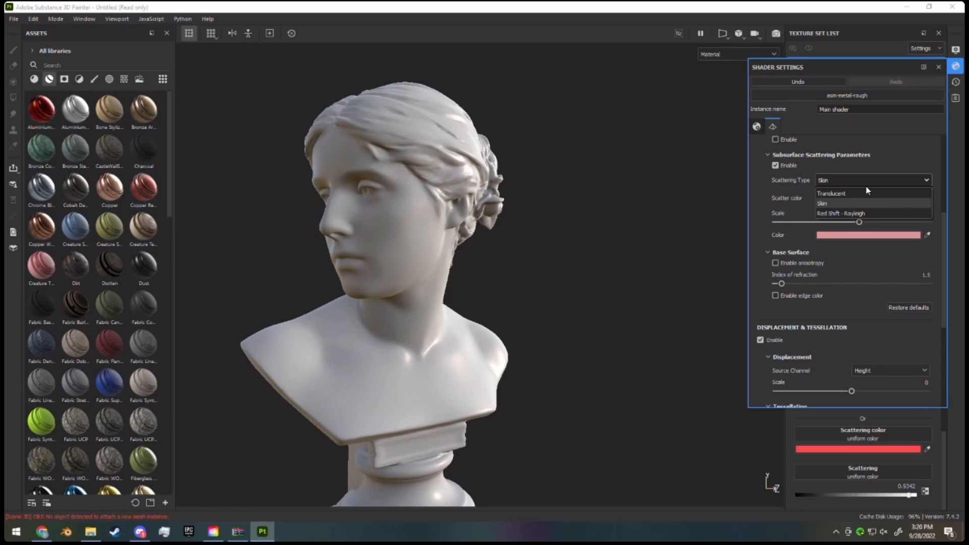
click(868, 204)
click(870, 181)
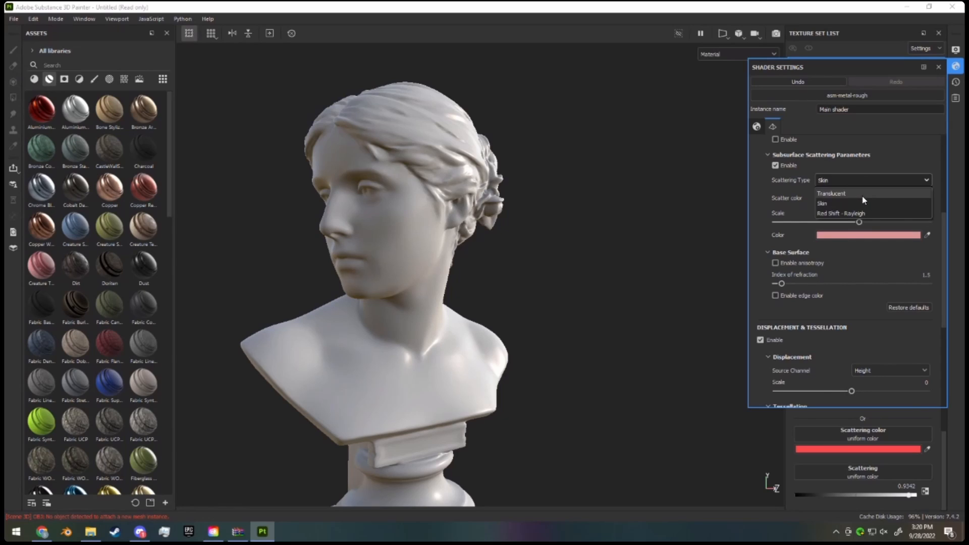
click(861, 191)
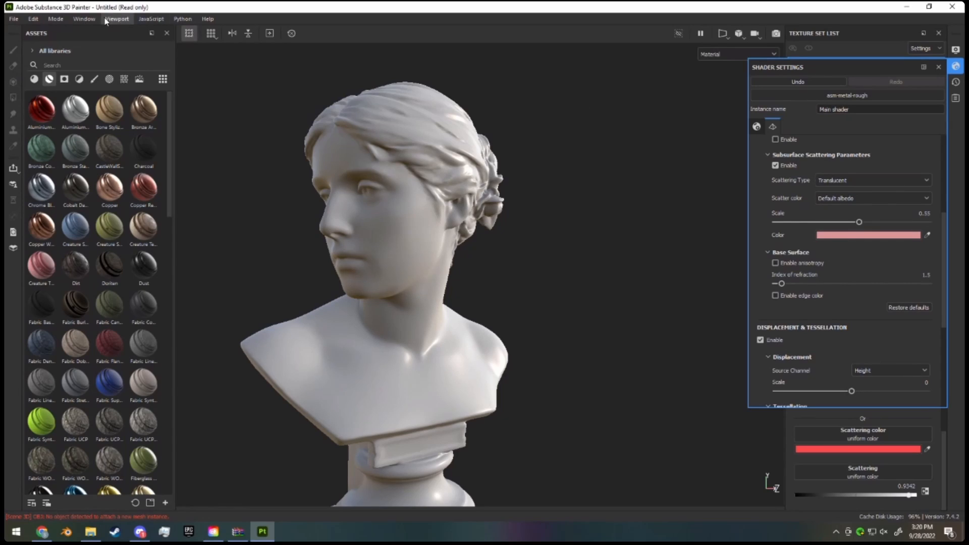
click(939, 67)
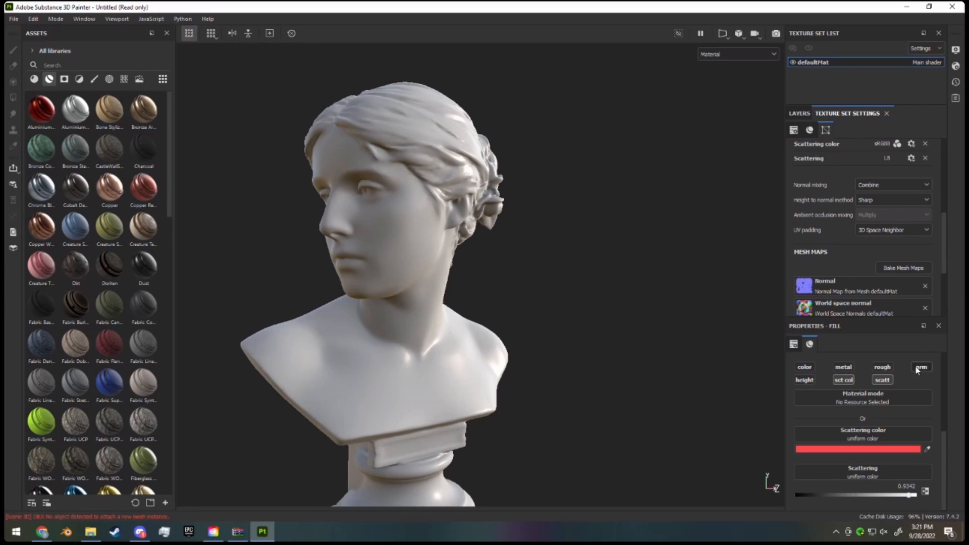
click(959, 67)
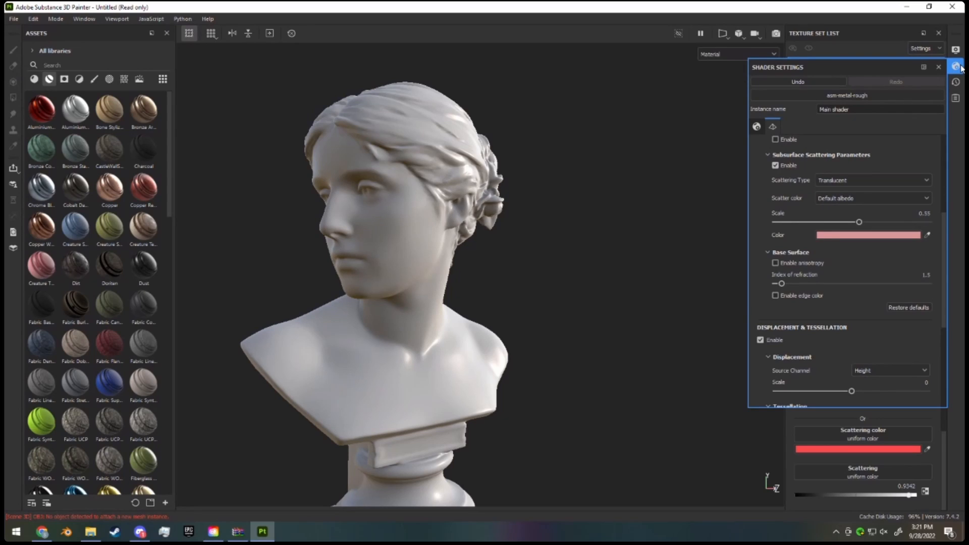
click(956, 83)
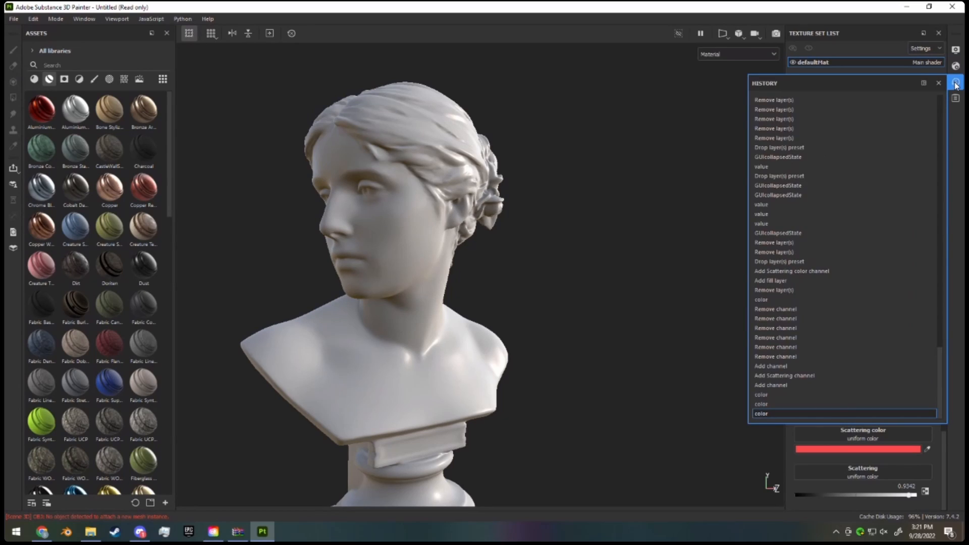
click(957, 65)
click(956, 66)
click(925, 176)
mouse_move(946, 374)
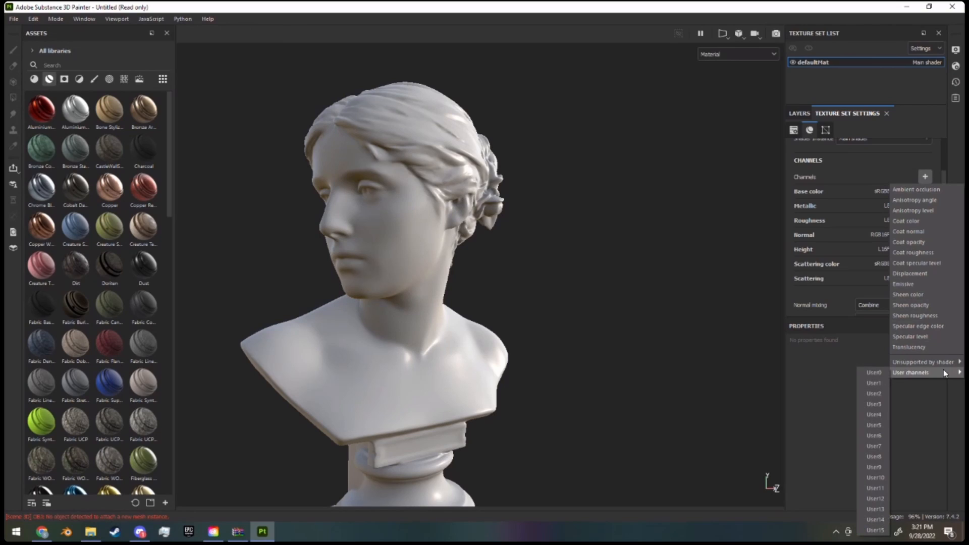
click(871, 354)
- Render the bust in Iray with the environment rotated to place pine trees behind it, and open the display settings
click(36, 19)
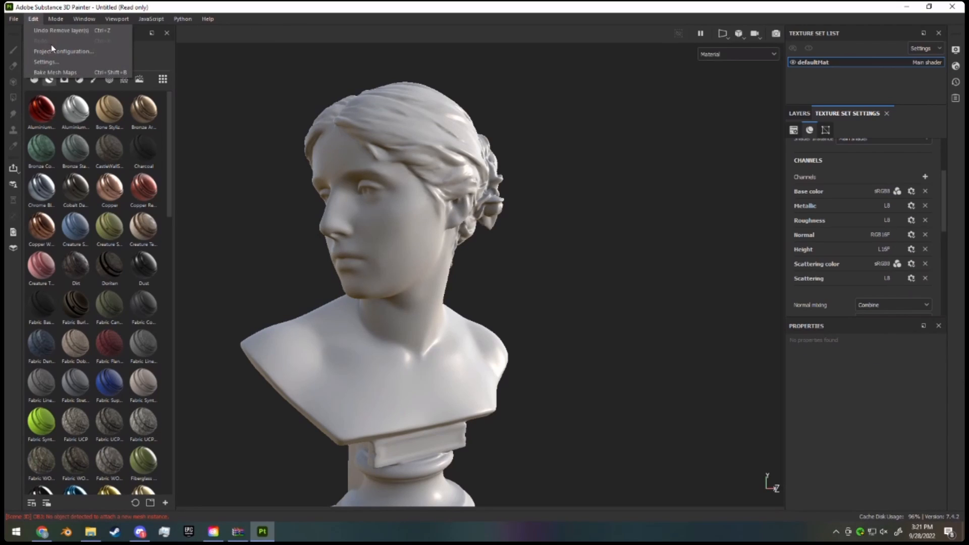
mouse_move(58, 21)
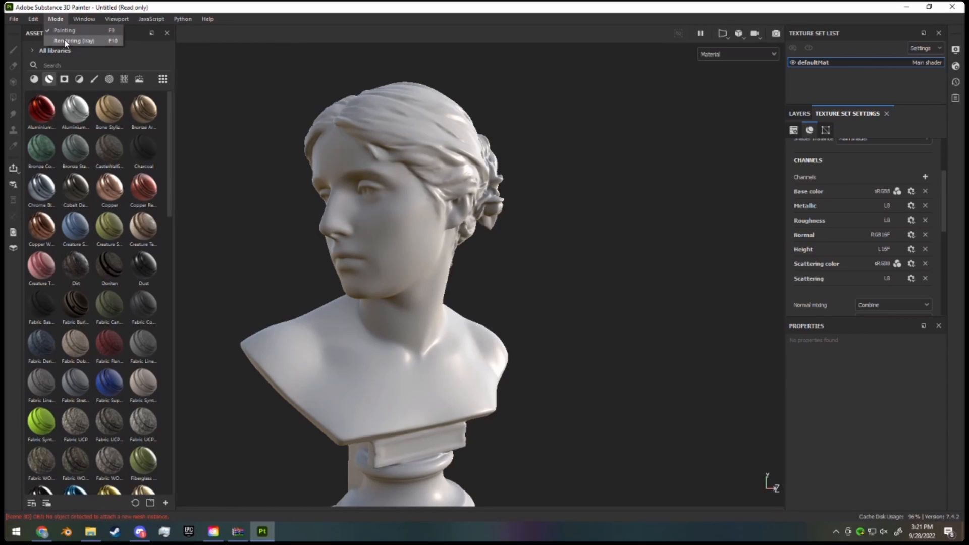
click(65, 40)
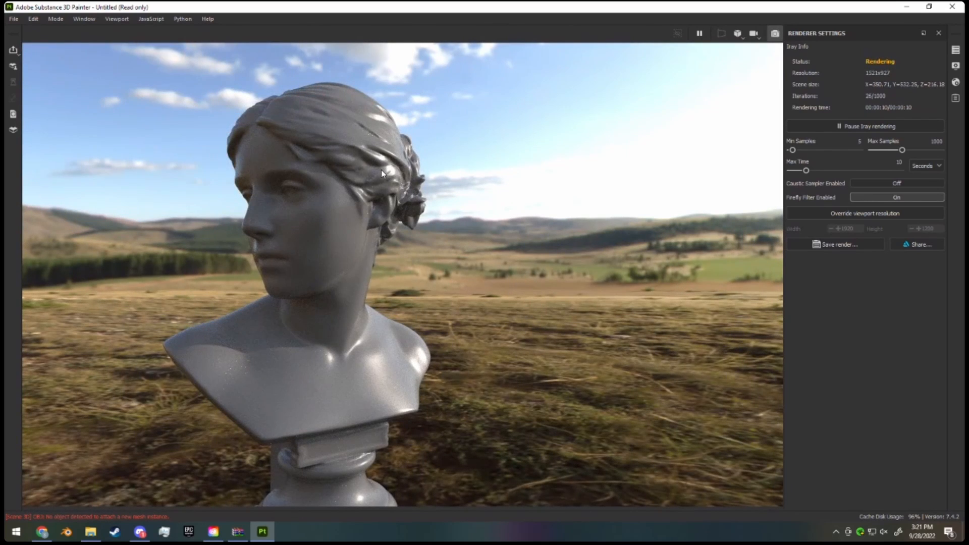
shift+right_drag(382, 170, 383, 225)
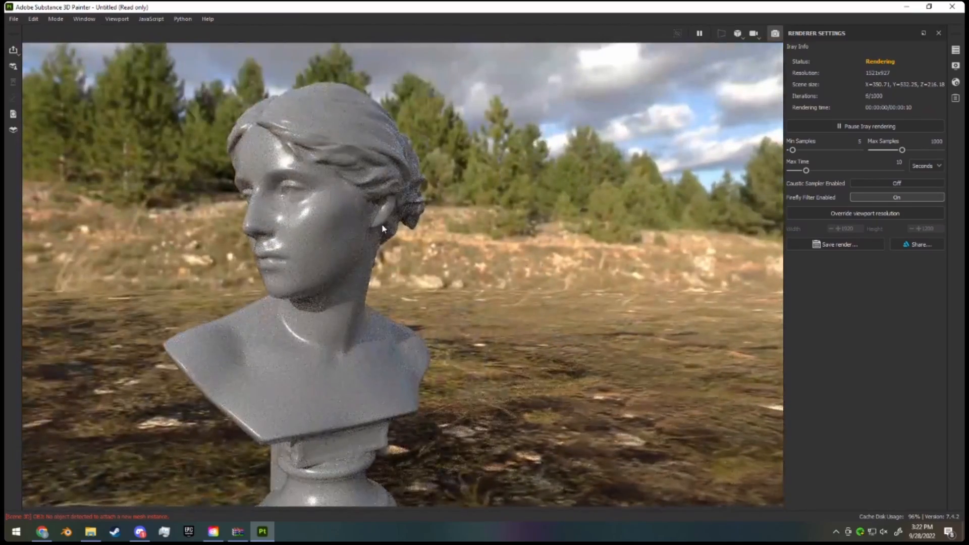
click(956, 67)
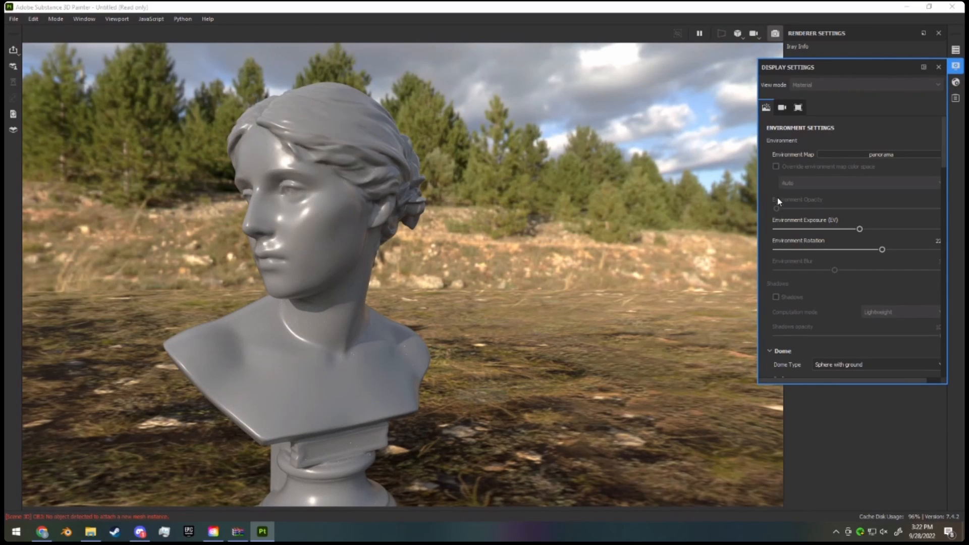
- Enable the dome's Clear color so a plain grey backdrop replaces the panorama, frame the whole bust, and adjust the environment rotation
scroll(782, 207, down, 2)
scroll(783, 249, down, 2)
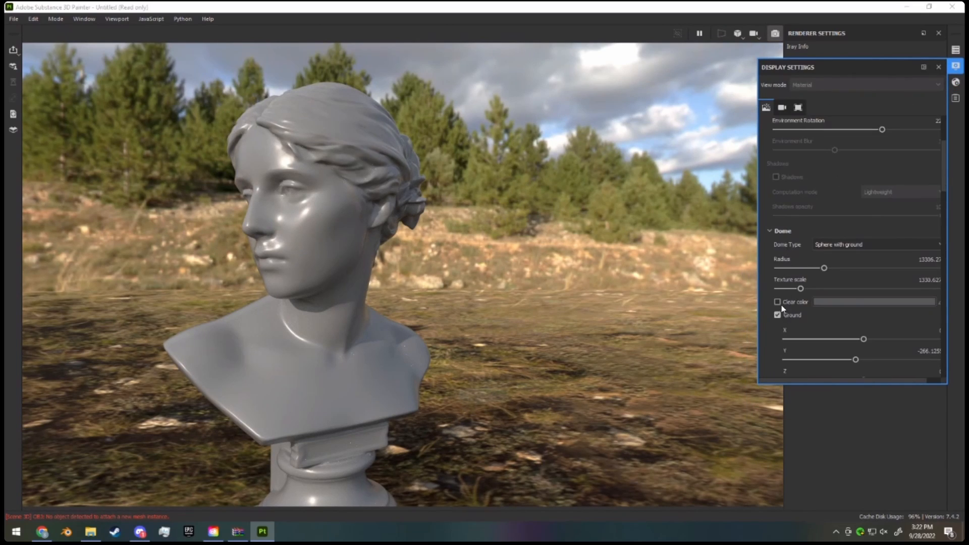
click(778, 302)
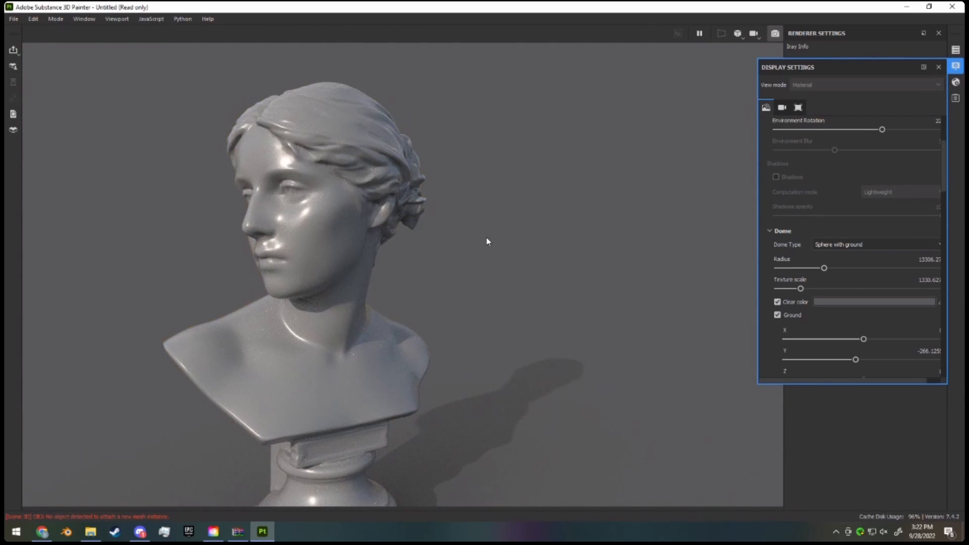
alt+drag(487, 238, 580, 203)
scroll(579, 204, up, 3)
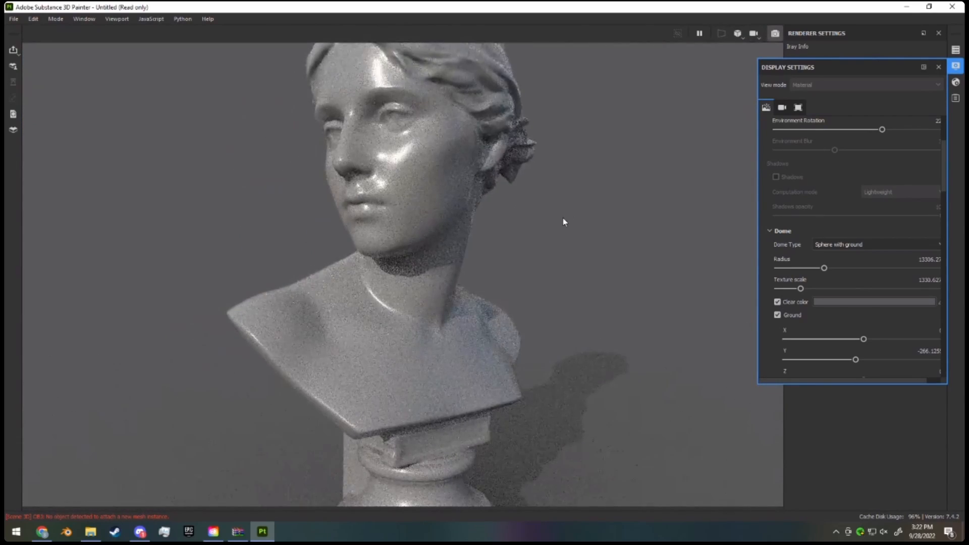
scroll(559, 221, down, 3)
alt+middle_drag(559, 220, 551, 197)
mouse_move(551, 198)
shift+right_down()
mouse_move(540, 198)
mouse_move(550, 198)
shift+right_up()
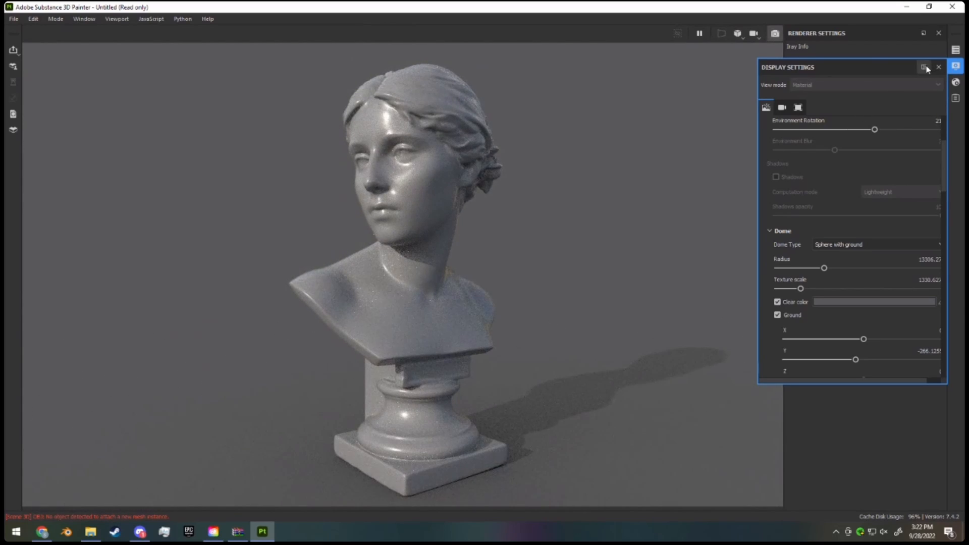
click(927, 69)
- Return to painting mode and apply the Creature Skin Green Smooth smart material to the bust
click(53, 19)
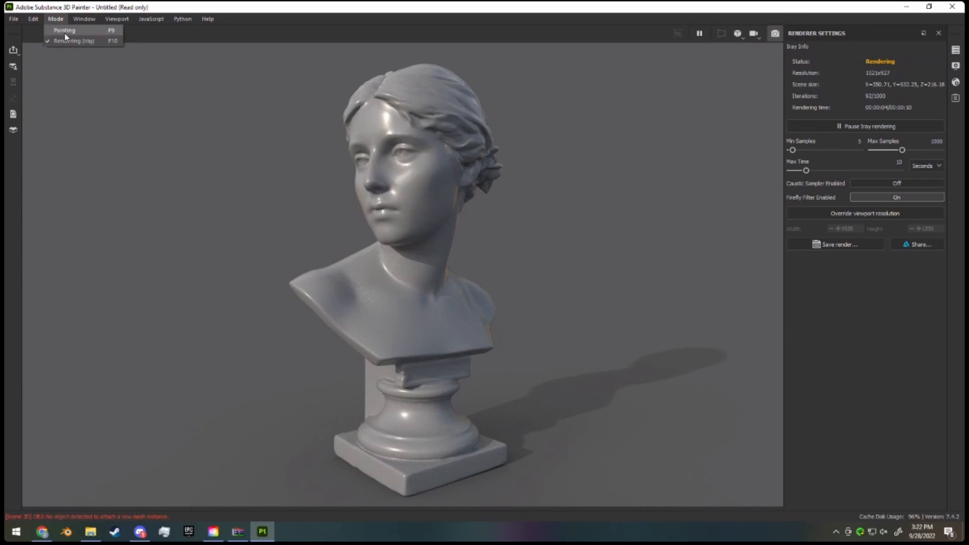
click(64, 34)
scroll(902, 284, down, 5)
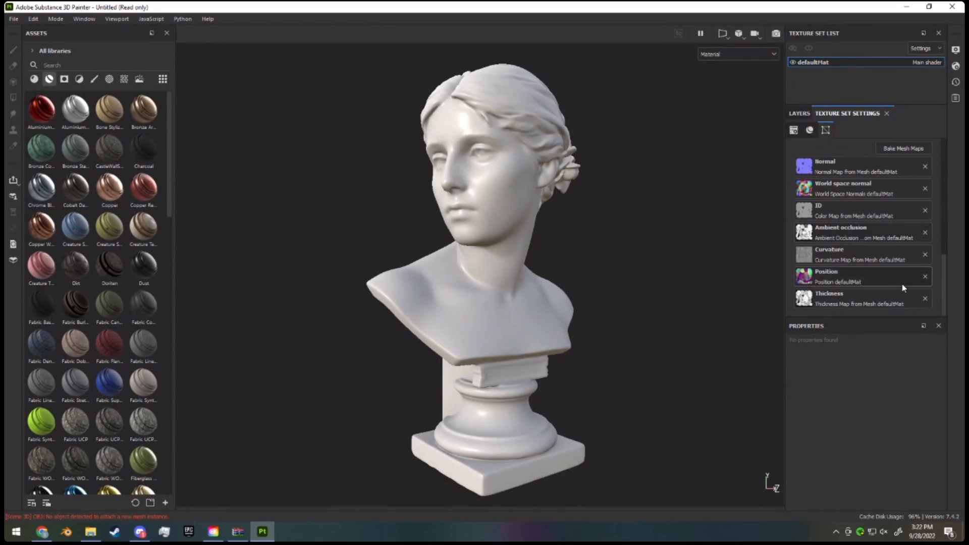
click(799, 113)
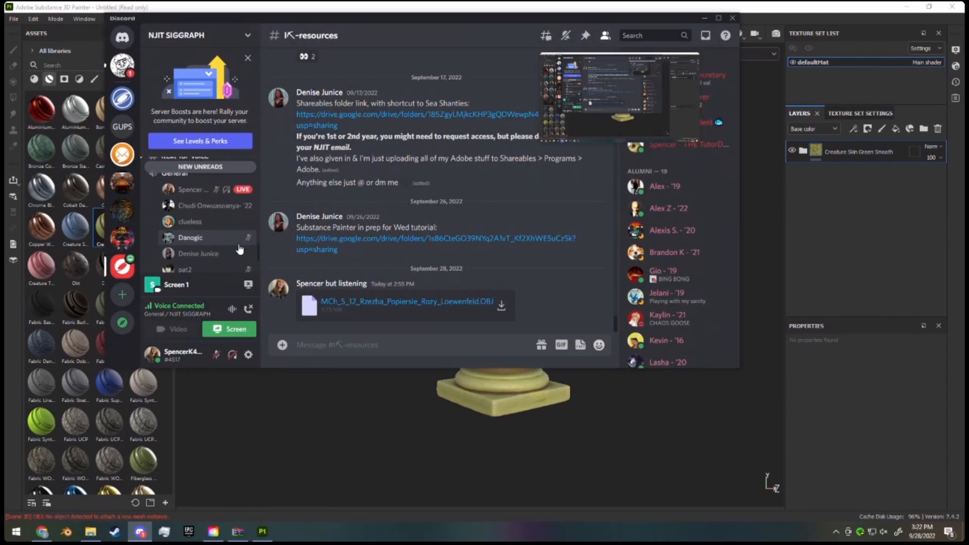
- Check the participants of the General voice channel in Discord and return to Substance 3D Painter
scroll(239, 248, down, 1)
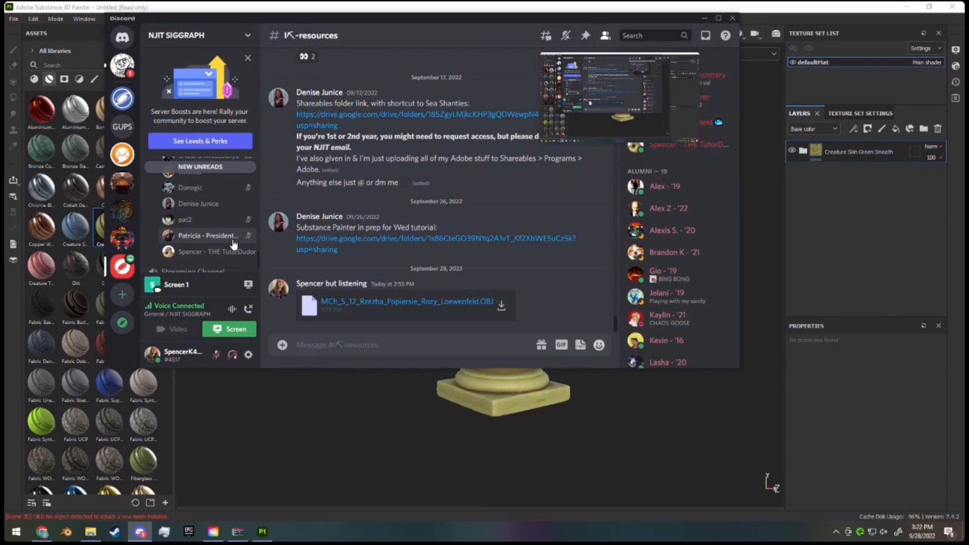
click(702, 18)
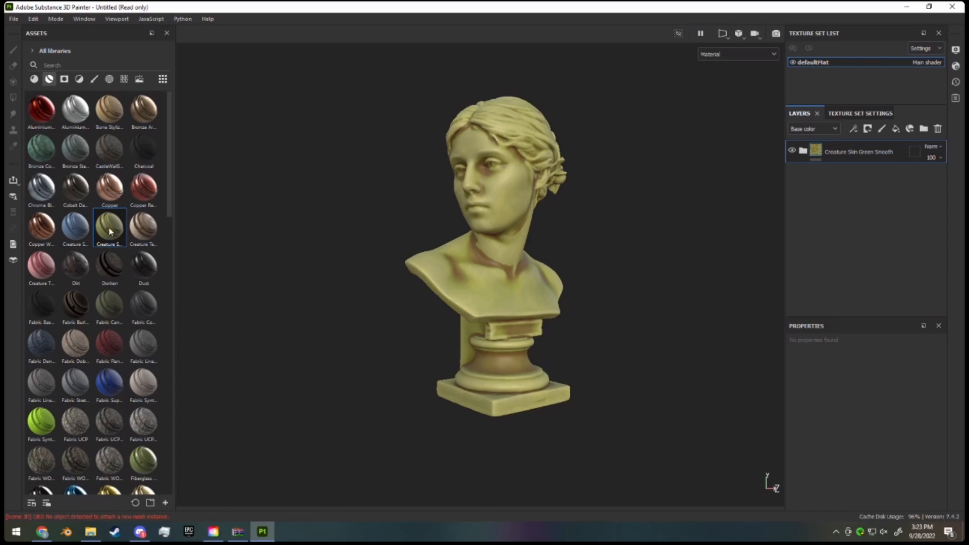
- Render the green-skinned bust in Iray with a closer view of the head and shoulders
click(52, 20)
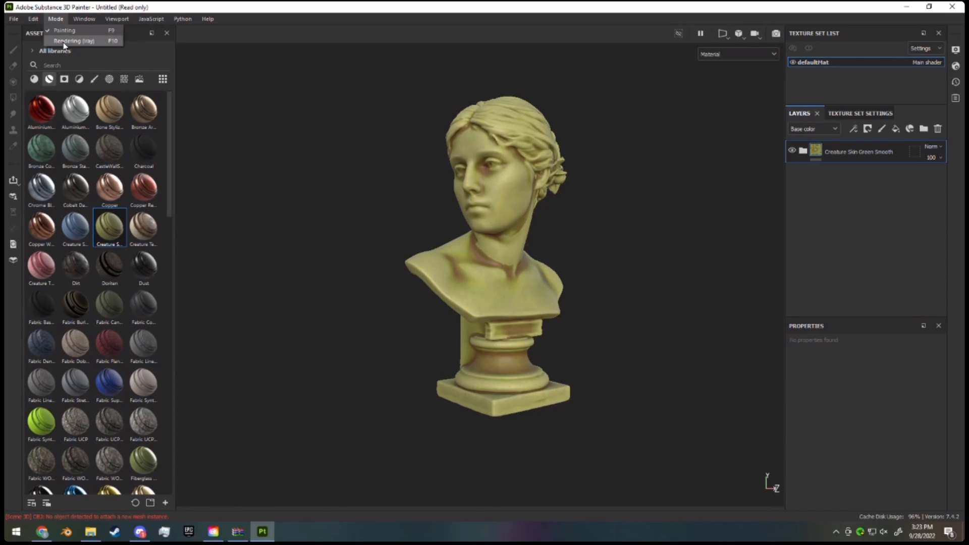
click(63, 41)
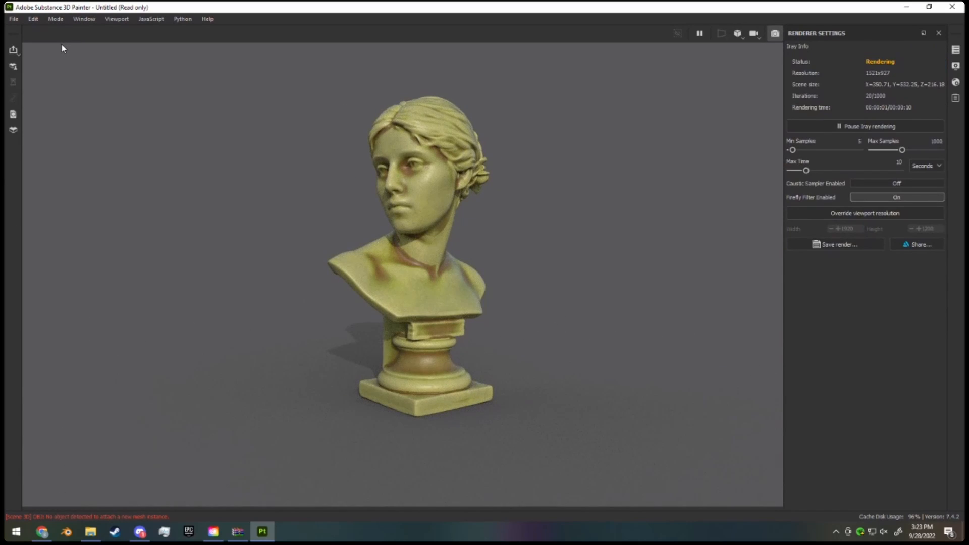
scroll(380, 211, up, 5)
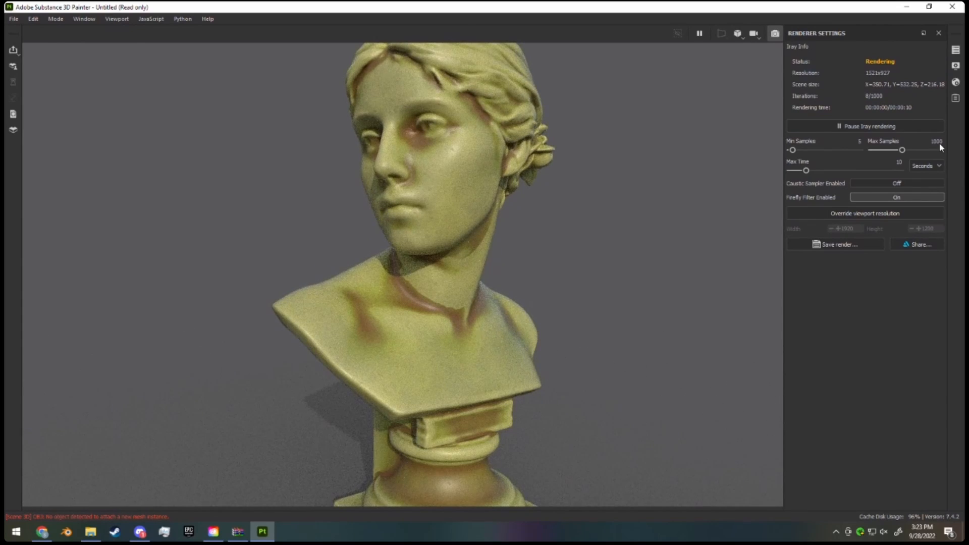
- Look through the camera, viewport and environment sections of the display settings, and close them
click(956, 68)
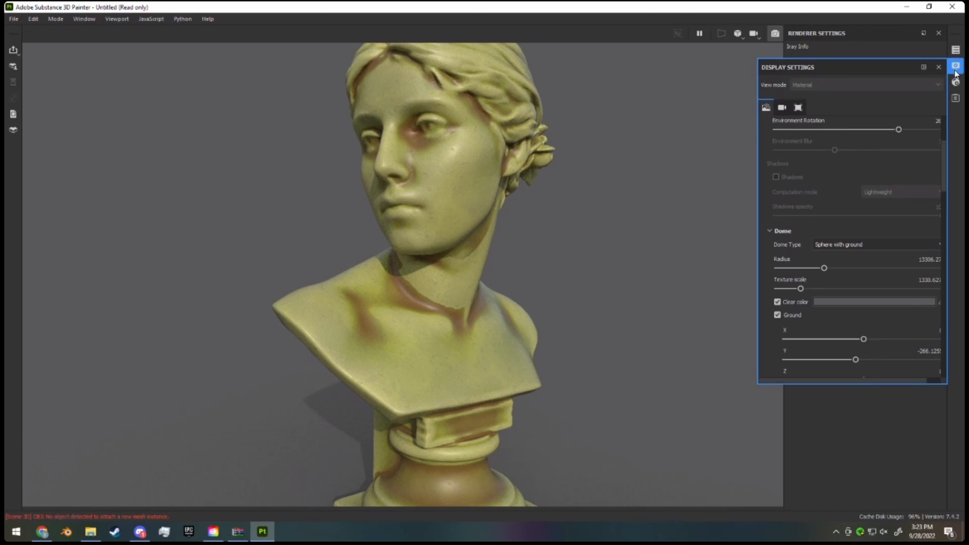
click(782, 107)
click(800, 107)
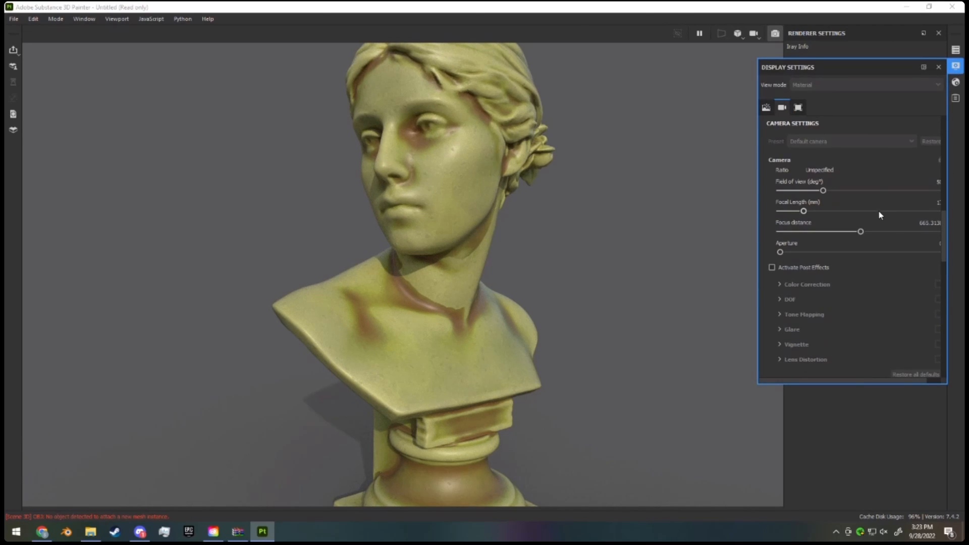
scroll(881, 220, down, 5)
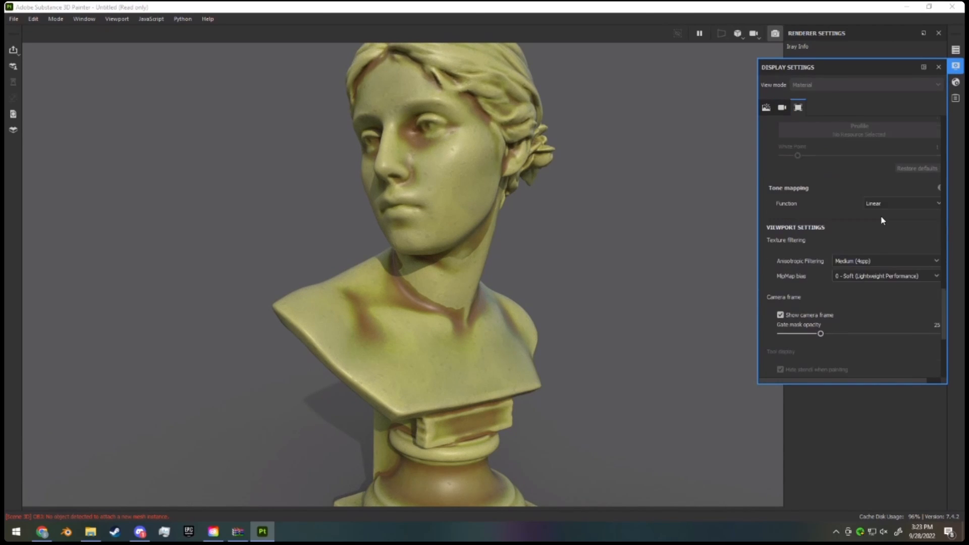
scroll(882, 221, down, 3)
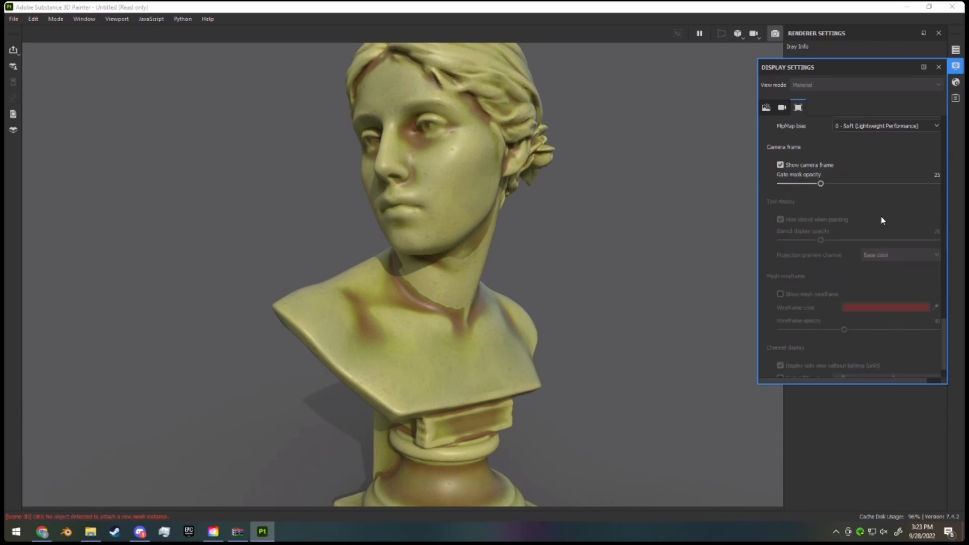
scroll(787, 248, up, 3)
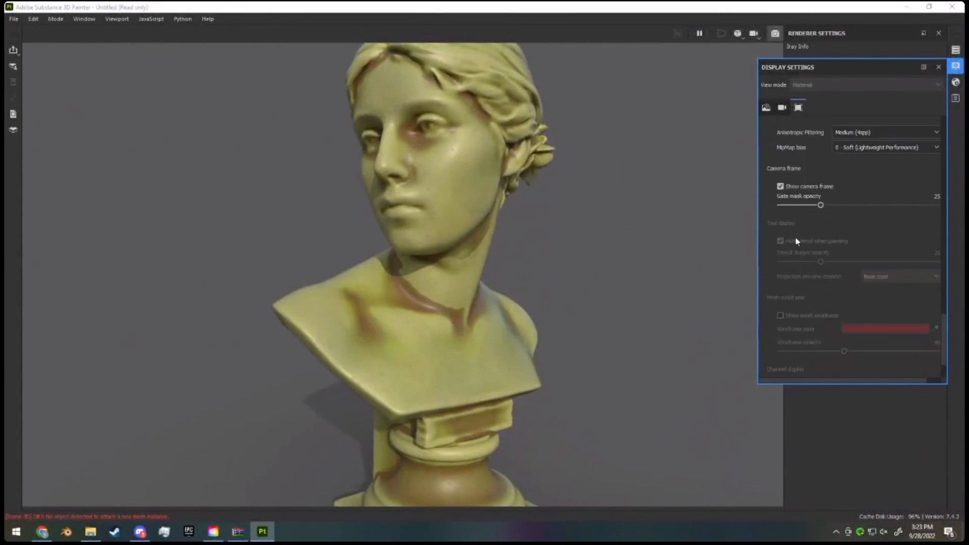
click(783, 108)
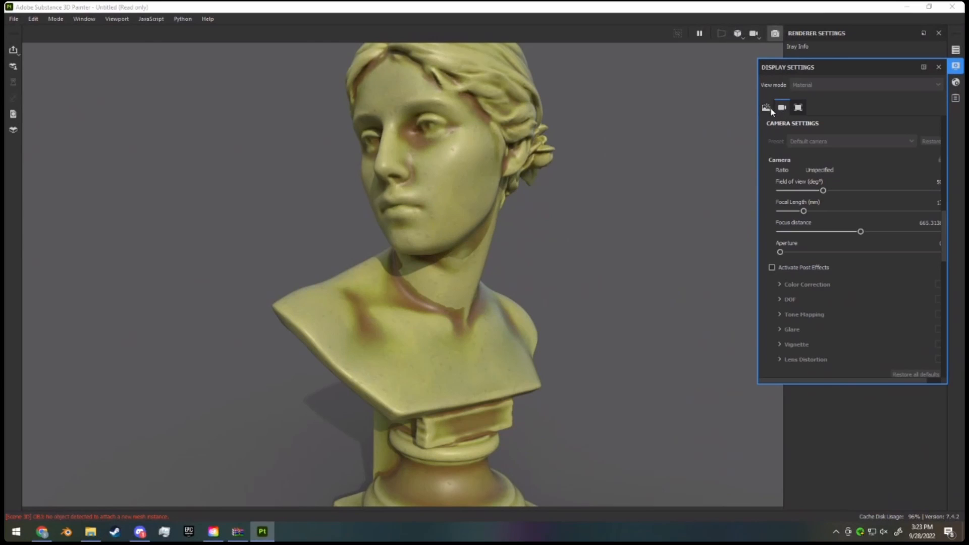
click(765, 107)
click(870, 476)
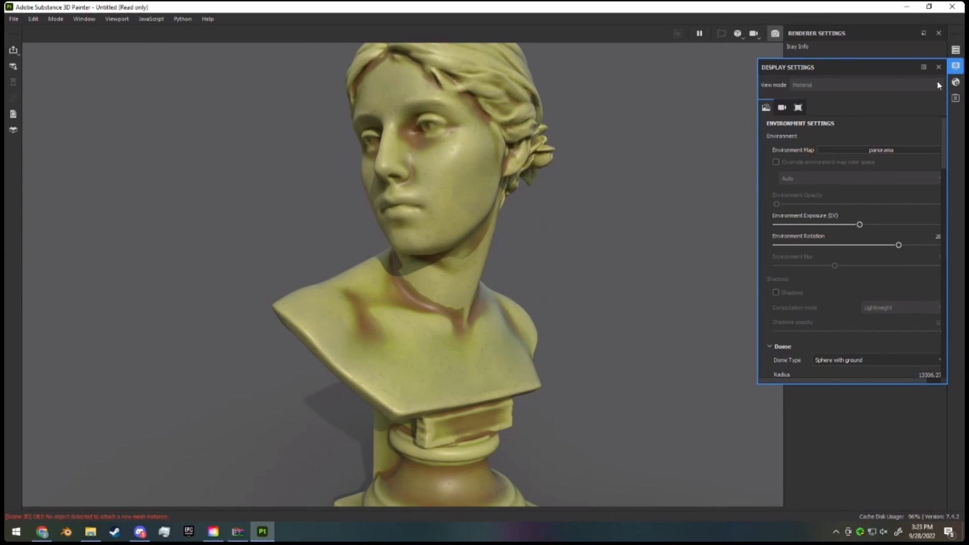
click(939, 66)
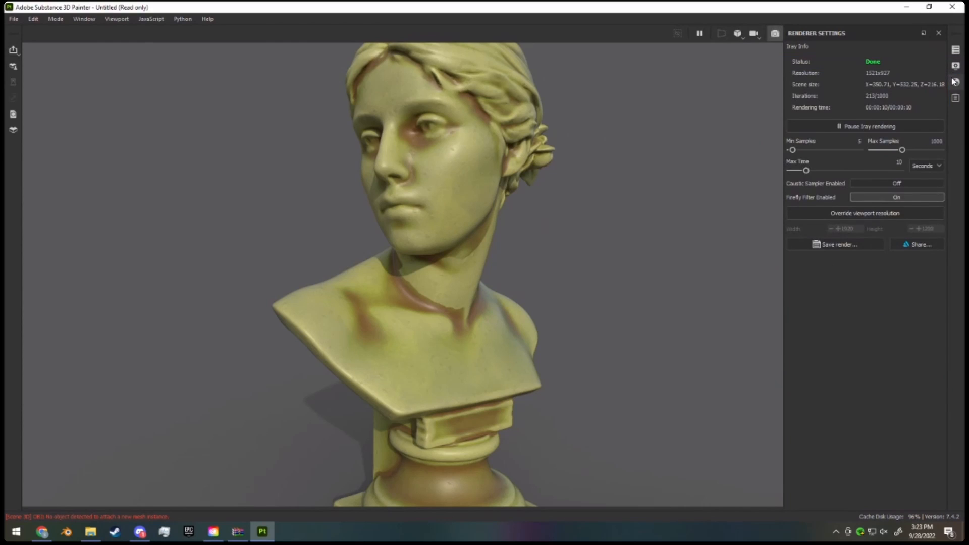
- Open the shader settings and set the subsurface Scattering Distance to 5.36
click(956, 82)
right_click(916, 153)
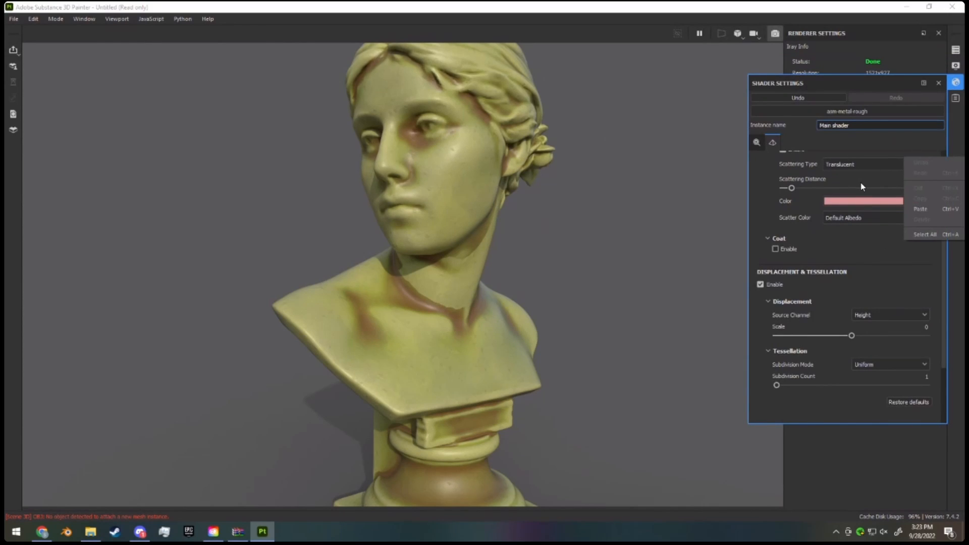
click(860, 188)
scroll(866, 183, up, 1)
scroll(861, 189, up, 3)
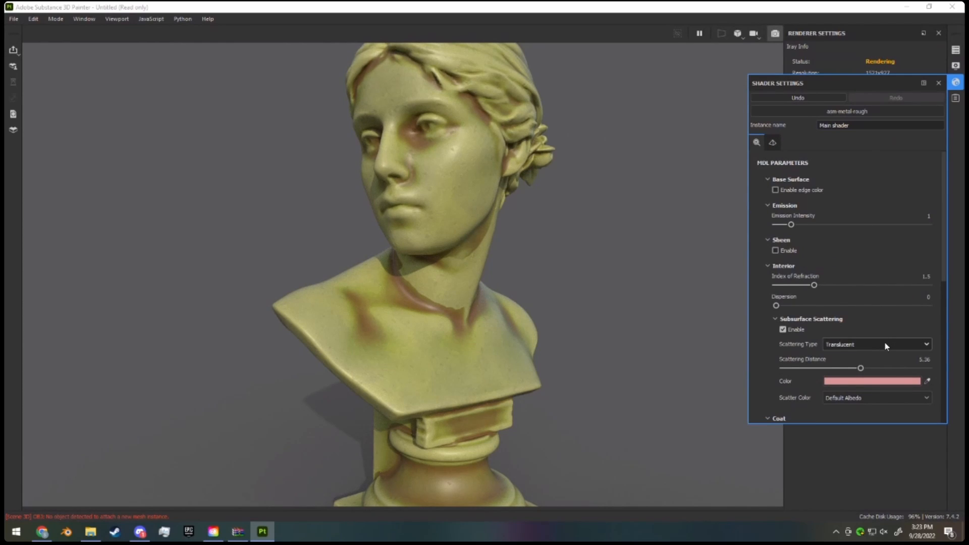
scroll(869, 256, down, 3)
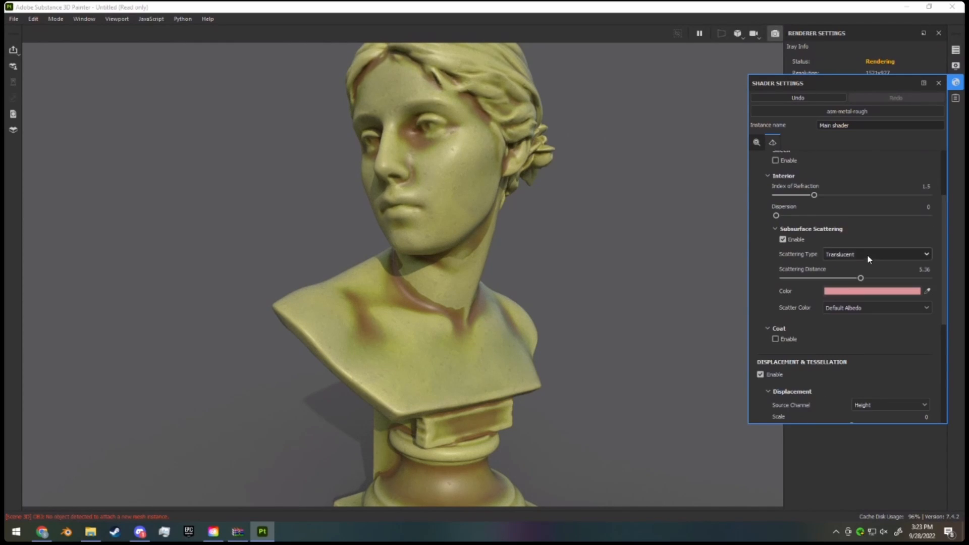
- With the Translucent scattering type, raise the Scattering Distance further and change the subsurface color to a darker, muted red
click(871, 253)
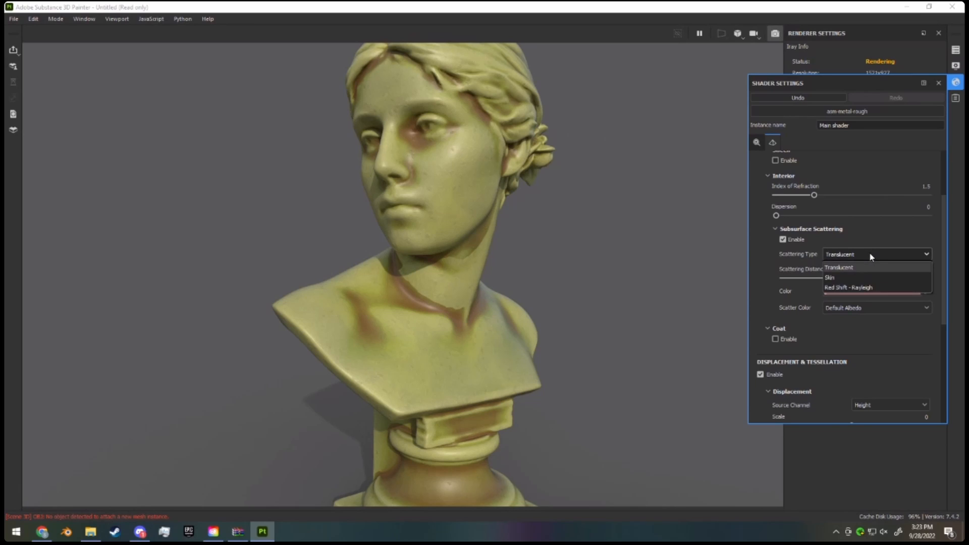
click(869, 271)
drag(857, 278, 907, 278)
click(891, 292)
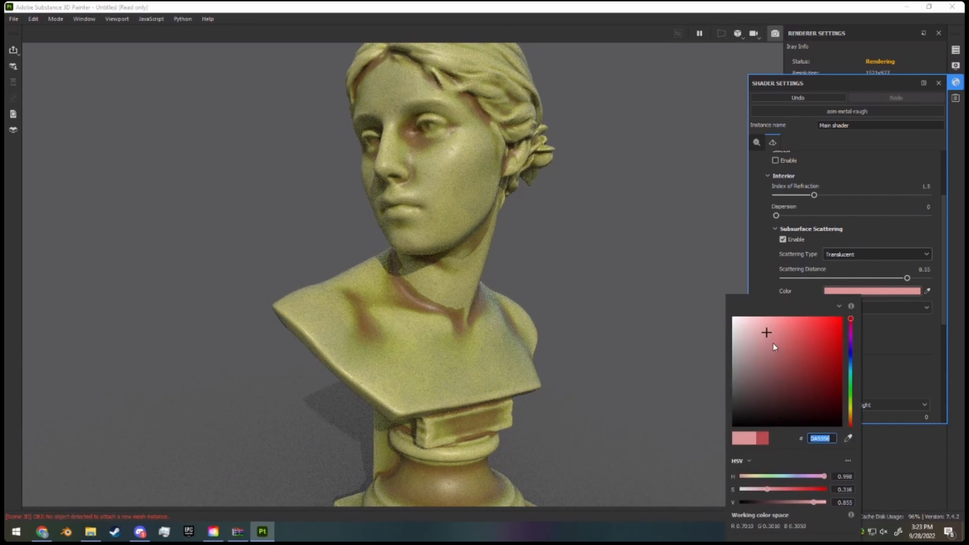
drag(813, 332, 775, 370)
click(863, 312)
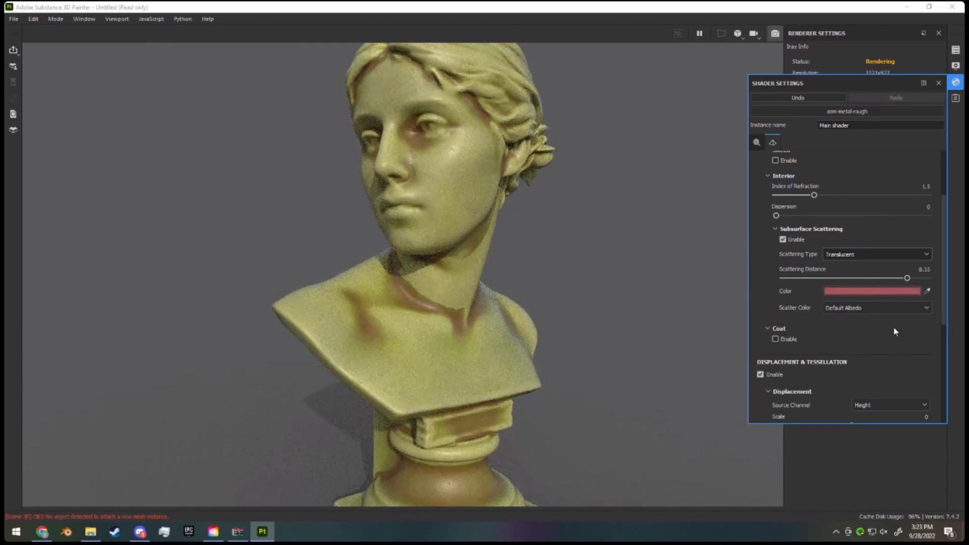
- Keep Scatter Color at Default Albedo, and set Scattering Distance to 4.74, Index of Refraction to 2.01 and Dispersion to 0.11
click(894, 308)
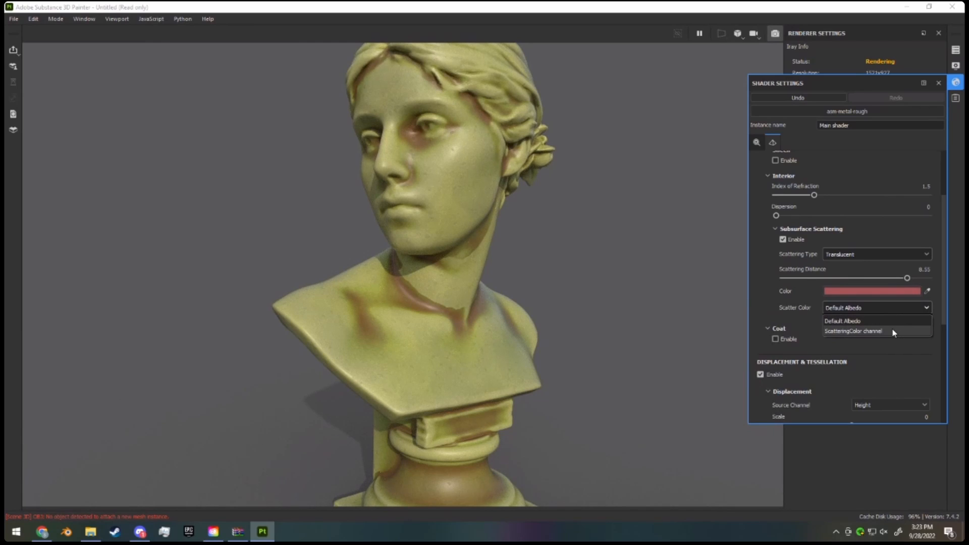
click(886, 312)
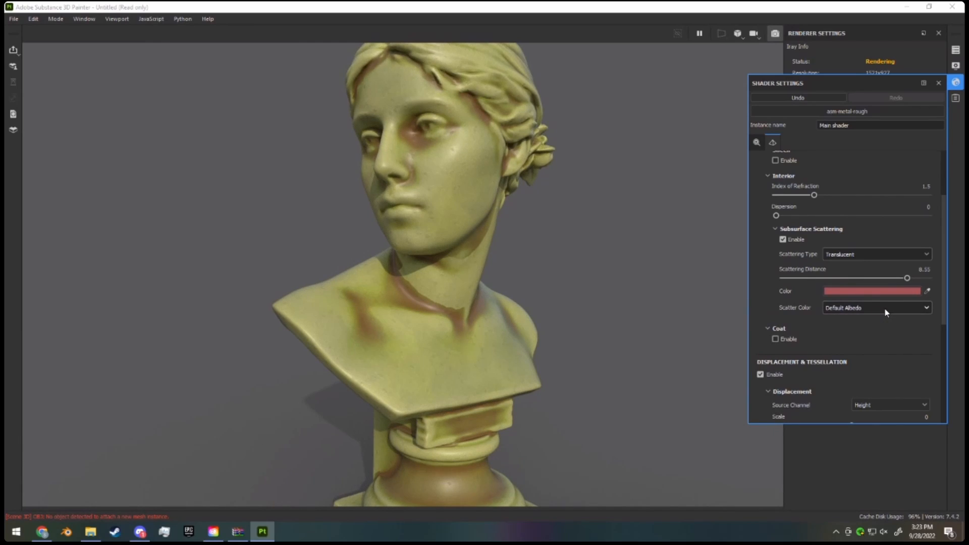
drag(907, 278, 854, 278)
drag(776, 215, 854, 196)
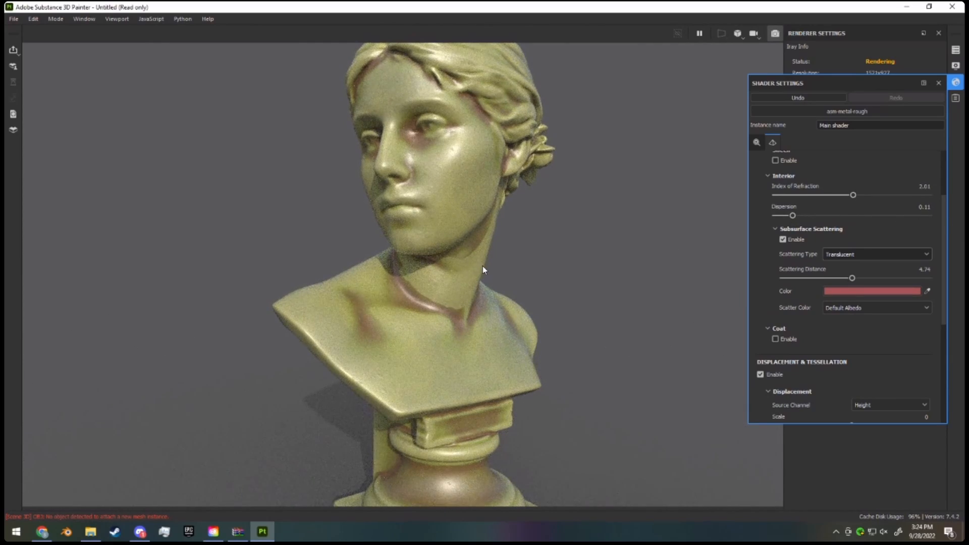
scroll(483, 267, up, 2)
scroll(484, 269, up, 1)
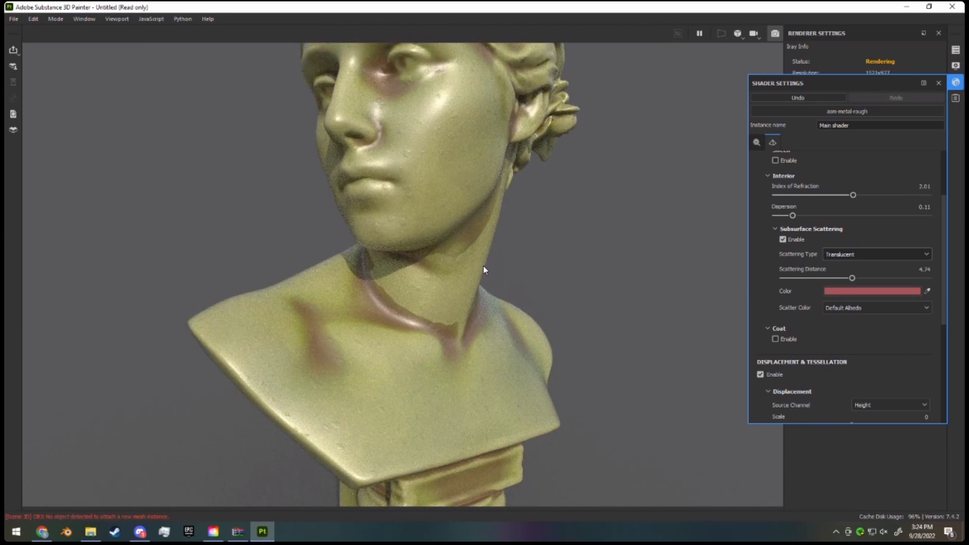
scroll(484, 270, down, 5)
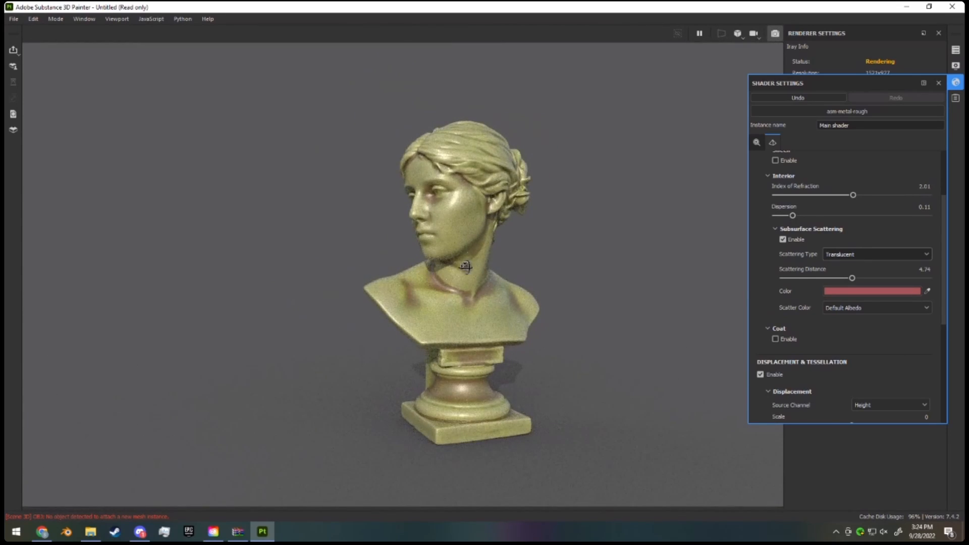
alt+drag(427, 267, 513, 270)
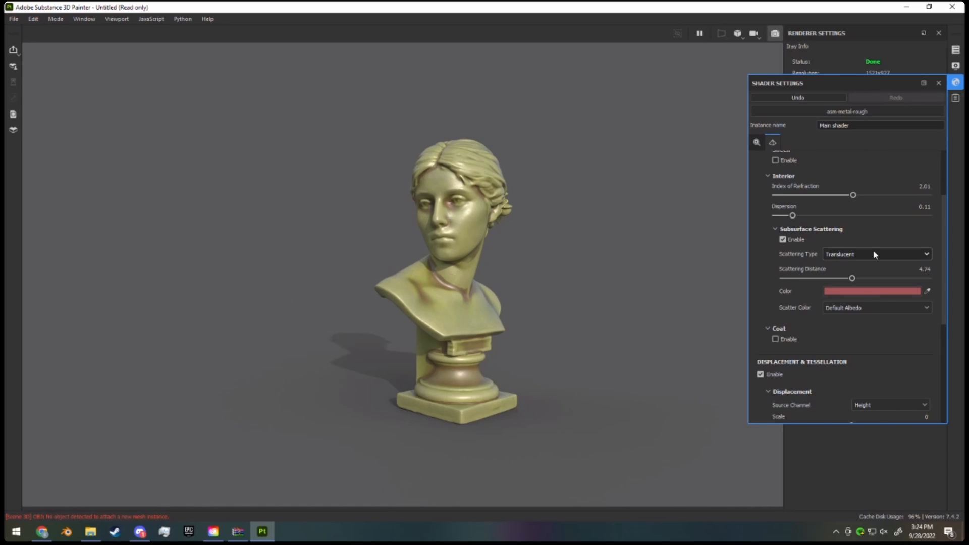
- Enable Sheen in the main shader's MDL parameters and inspect the bust up close in the render
scroll(813, 258, up, 3)
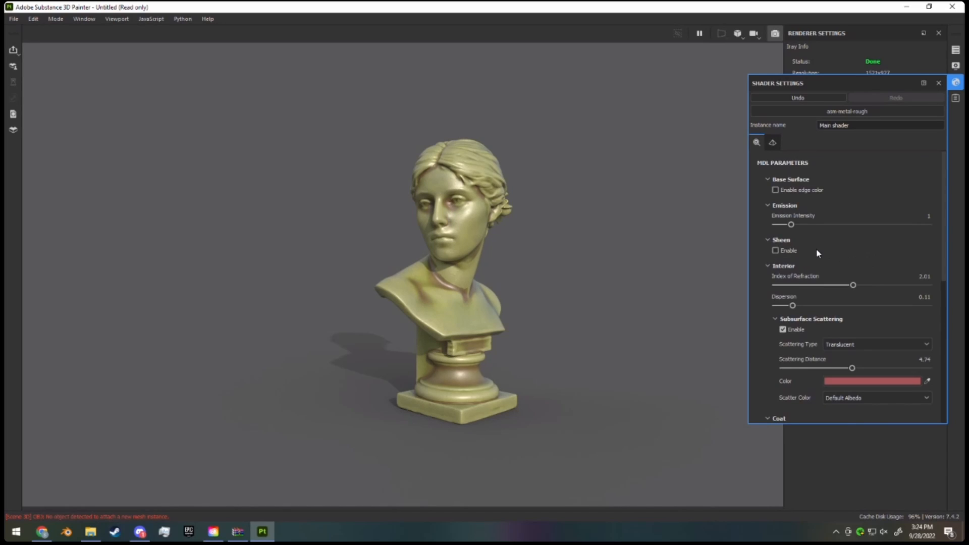
click(776, 251)
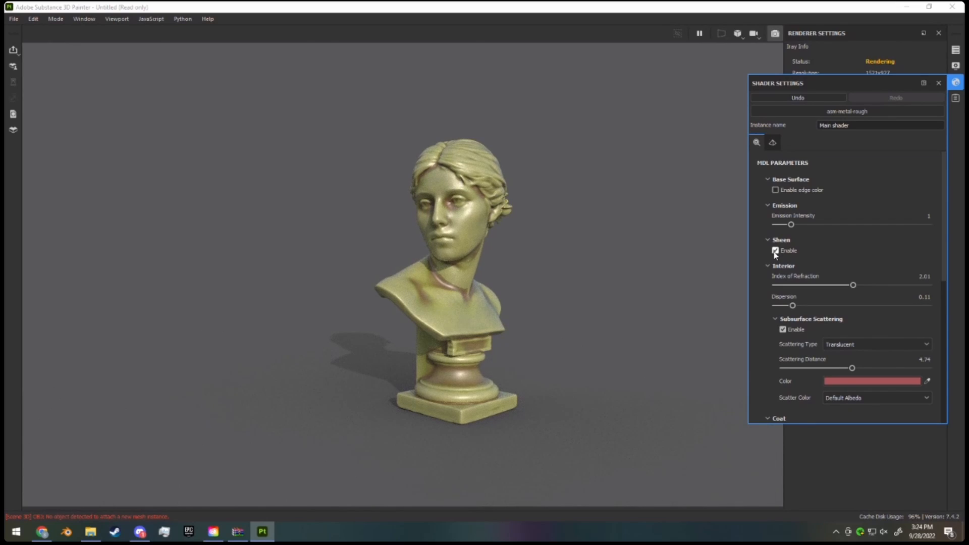
click(775, 252)
click(774, 253)
scroll(470, 271, up, 6)
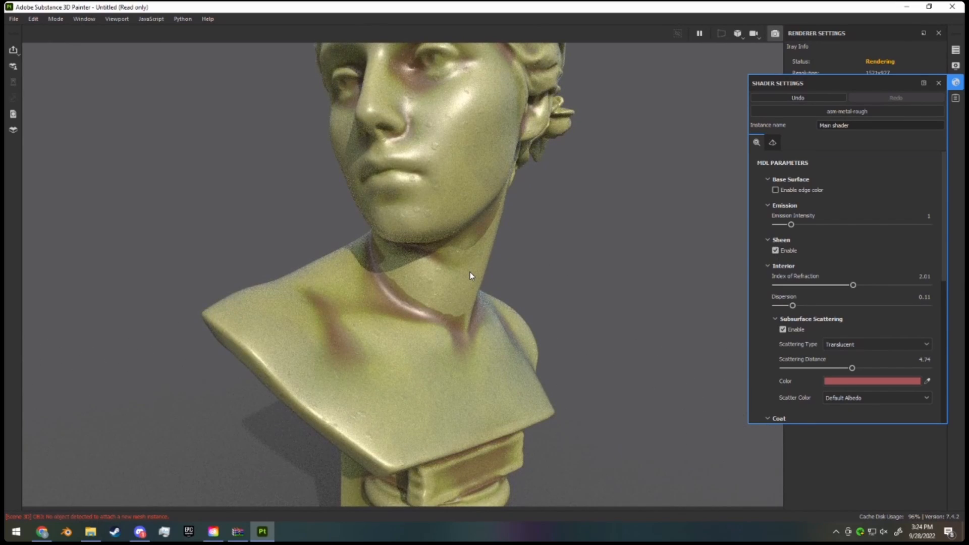
- Return to painting mode and replace the Creature Skin Green Smooth layer with the Creature Skin Alien Blue smart material
scroll(470, 272, down, 5)
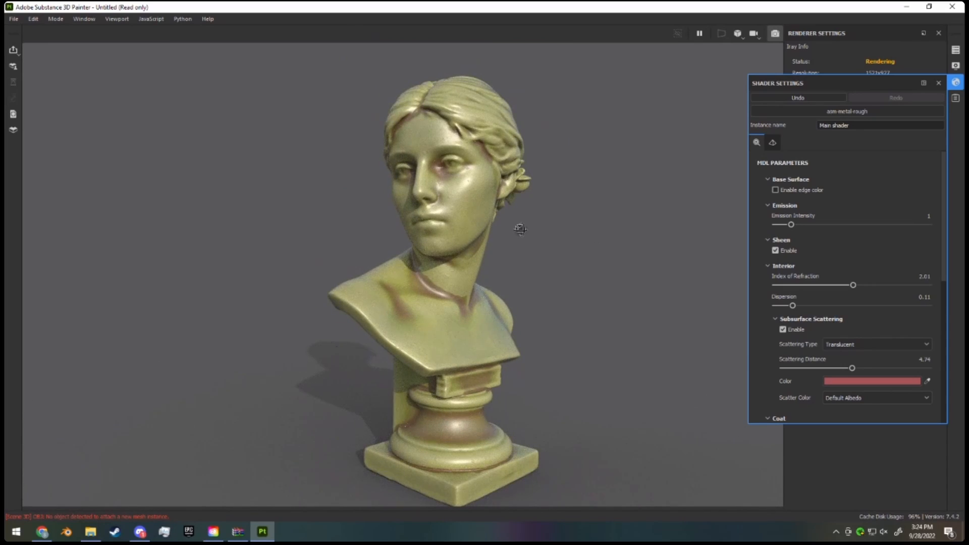
alt+drag(519, 227, 484, 240)
click(33, 20)
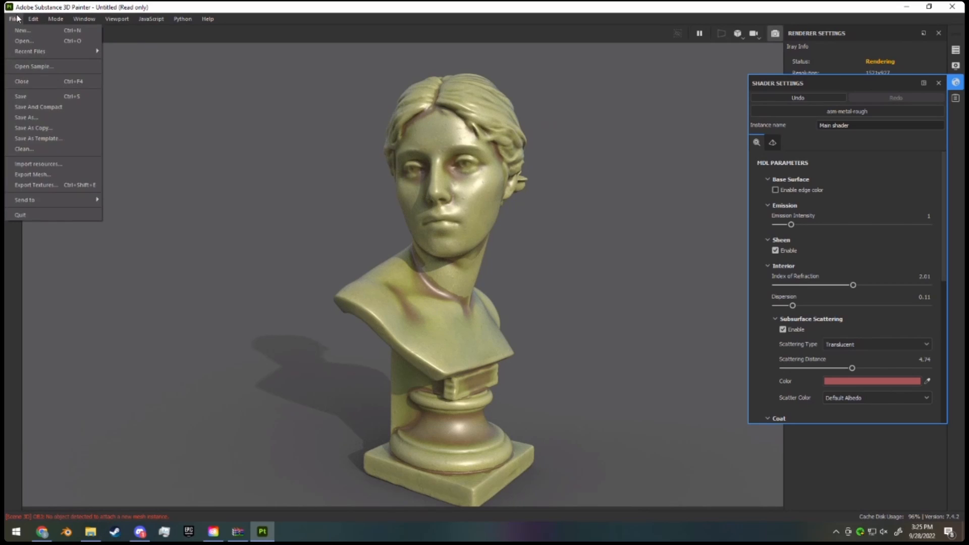
click(65, 31)
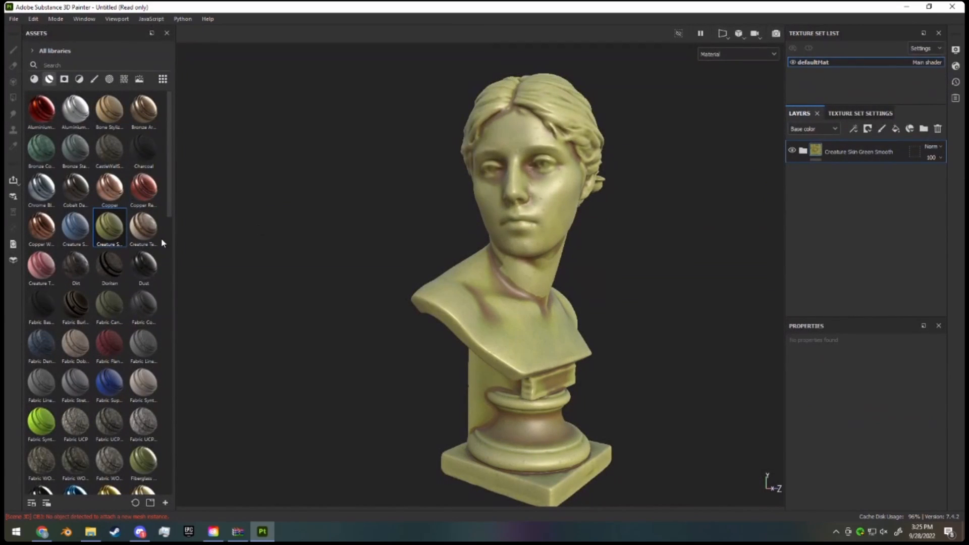
drag(75, 227, 865, 145)
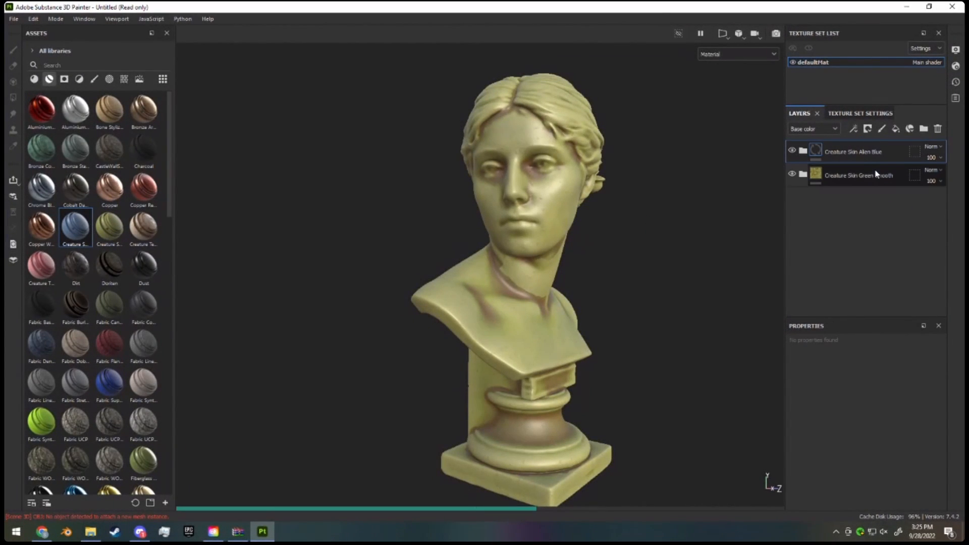
click(876, 172)
click(938, 129)
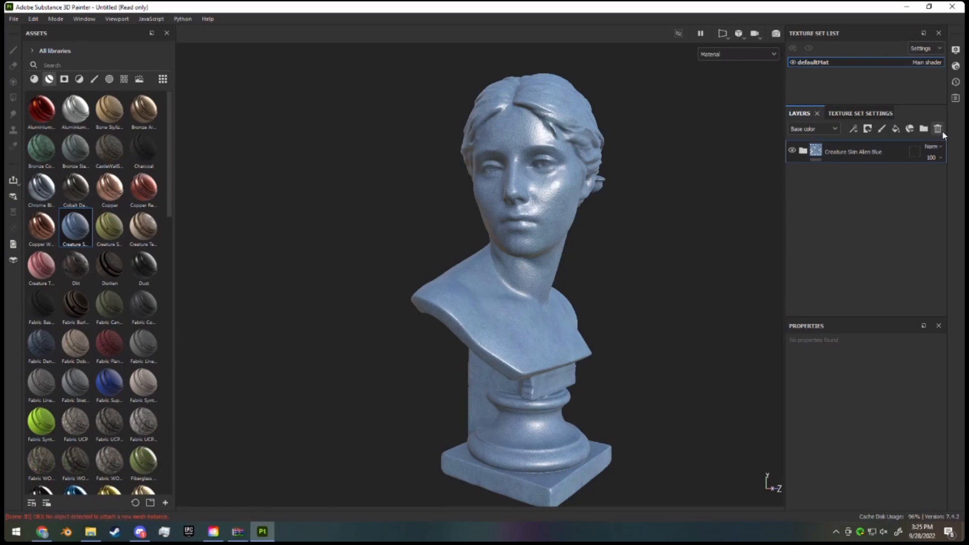
- Replace the Creature Skin Alien Blue layer with the Creature Teeth smart material and inspect the bust from the side
click(938, 129)
drag(144, 227, 876, 199)
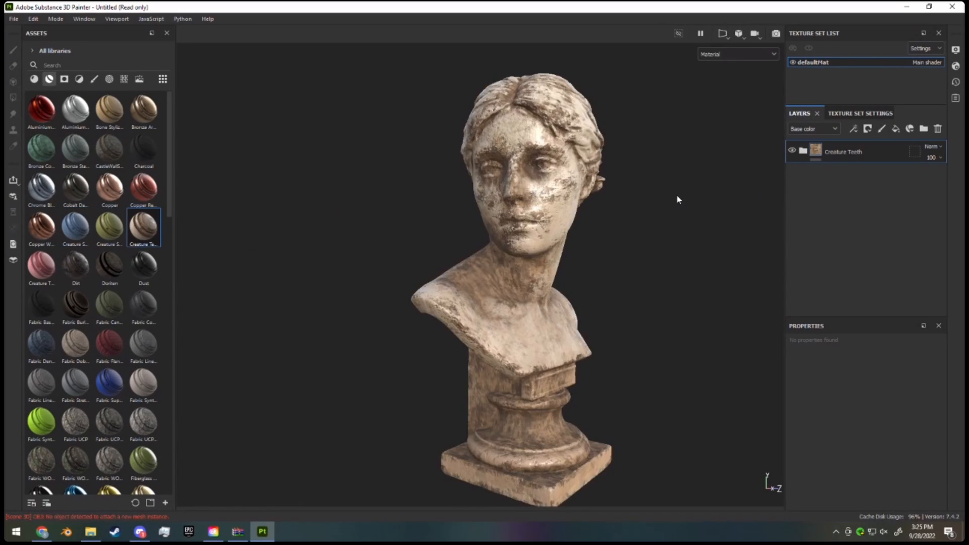
alt+drag(673, 196, 599, 196)
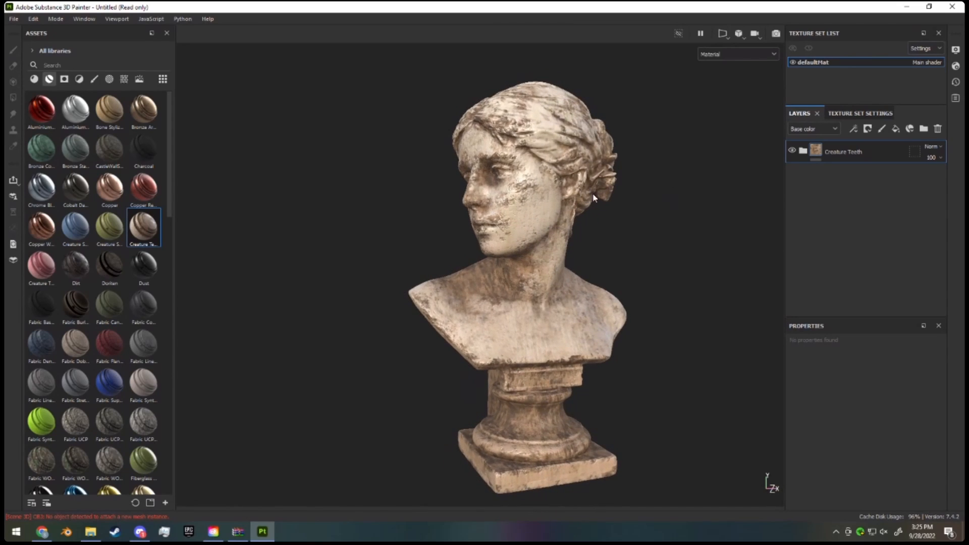
- Swap the Creature Teeth layer for the Creature Tongue smart material to preview it, and delete that layer as well
click(938, 129)
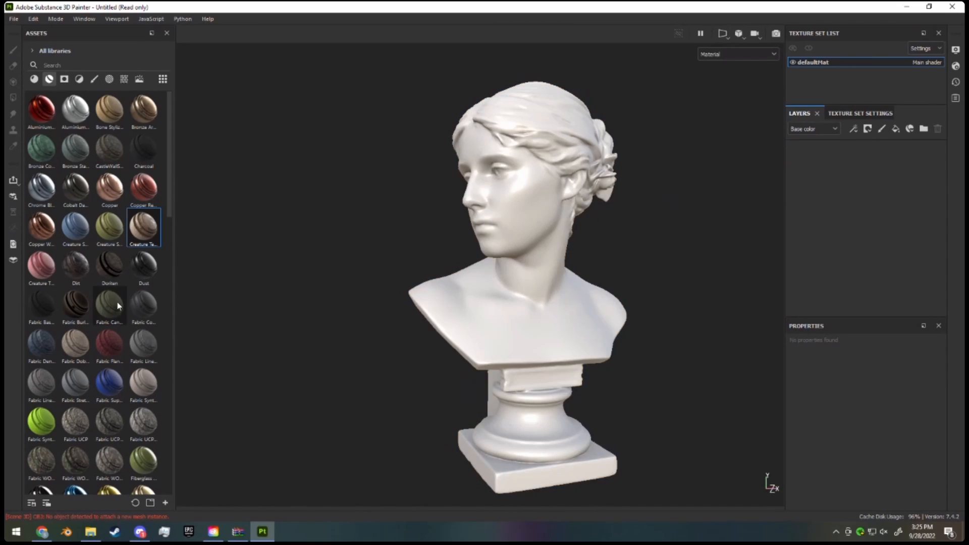
drag(41, 265, 819, 203)
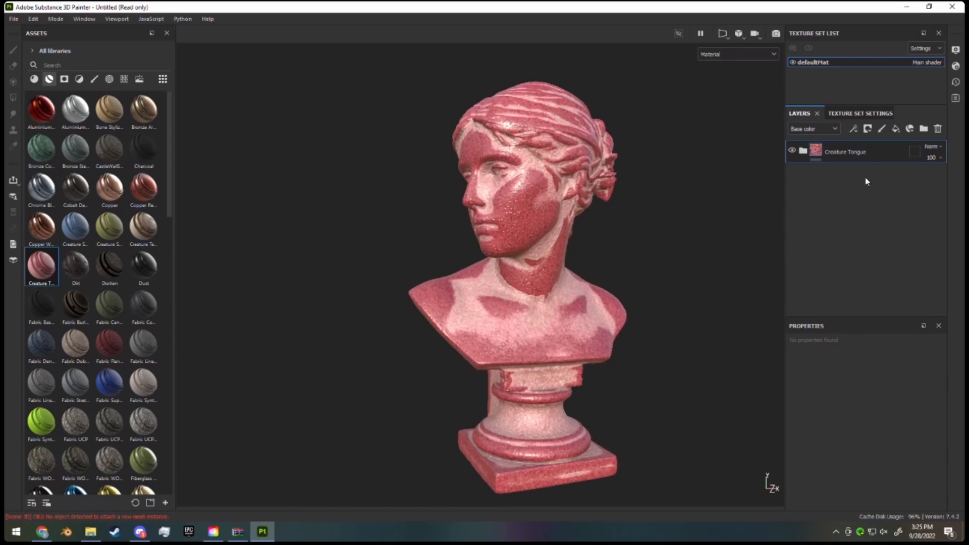
click(938, 129)
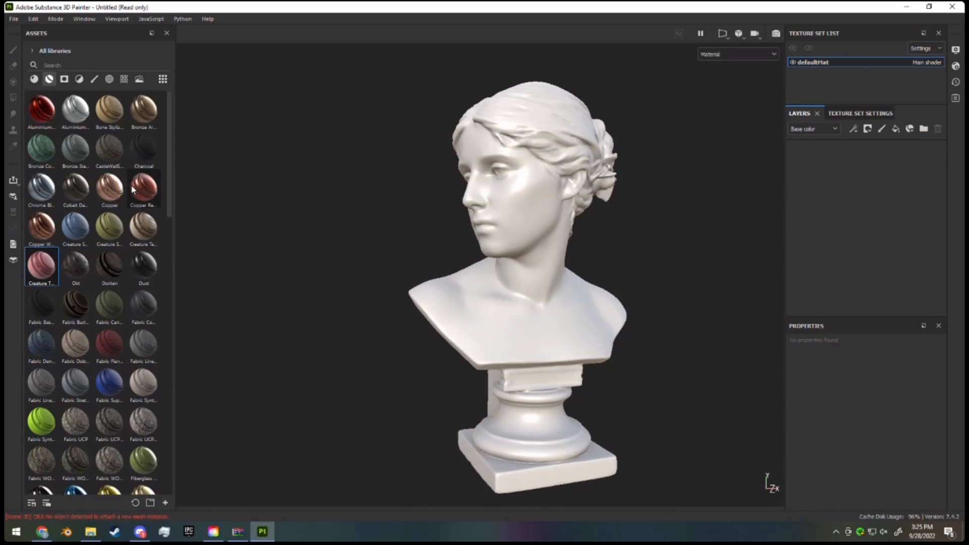
- Apply the Bone Stylized smart material to the bust and inspect it from the front
mouse_move(133, 189)
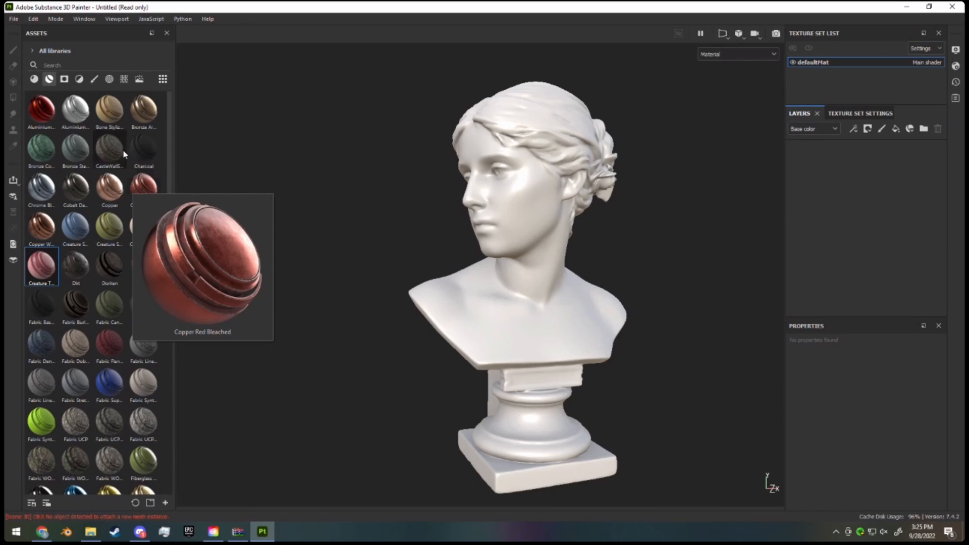
drag(109, 110, 834, 228)
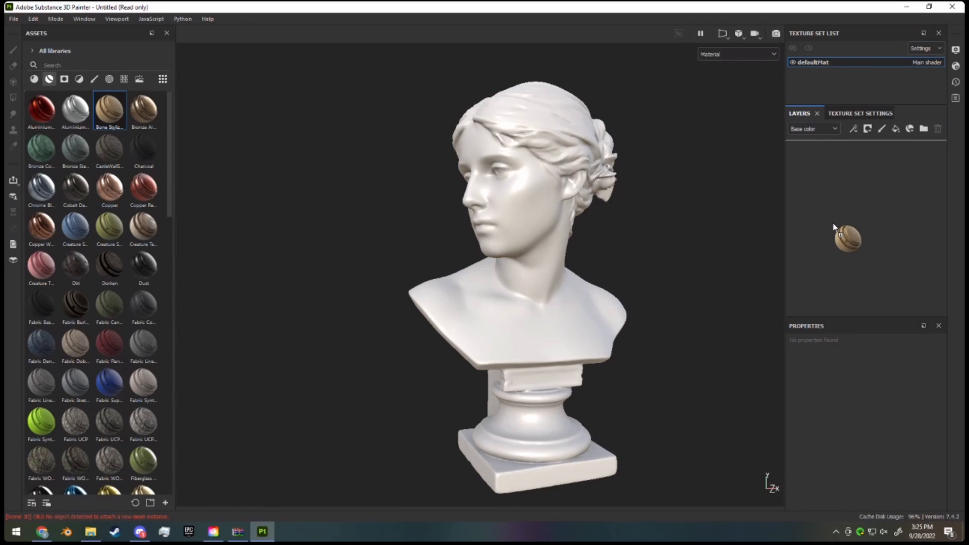
drag(834, 228, 834, 228)
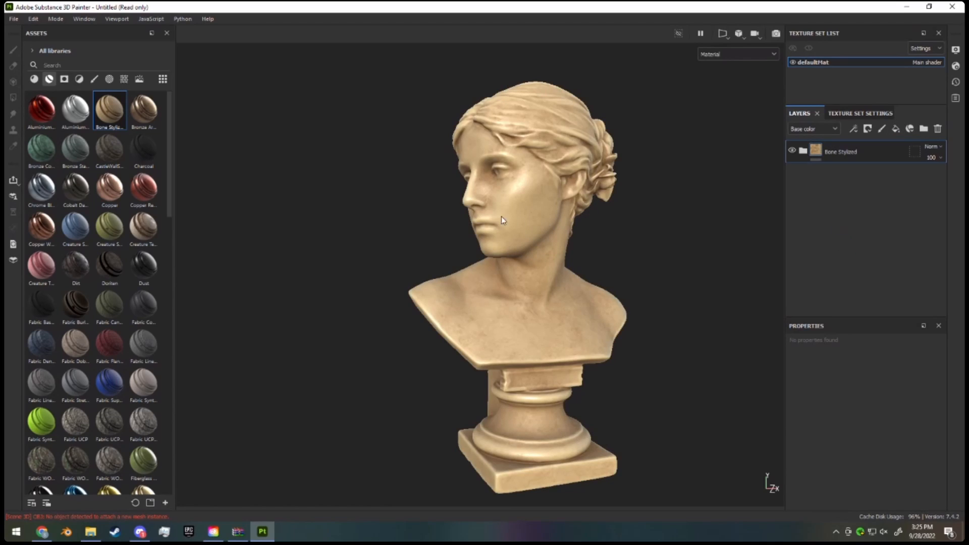
alt+drag(478, 231, 601, 256)
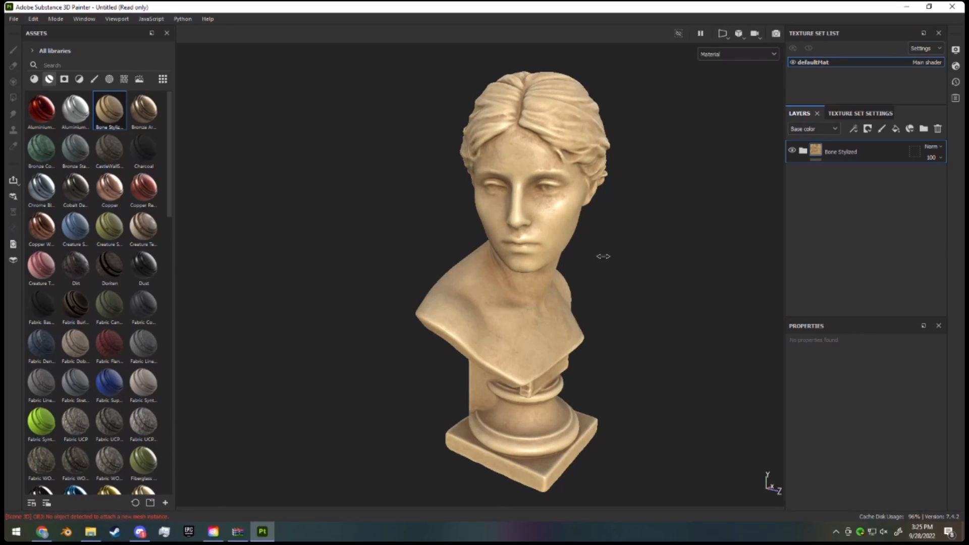